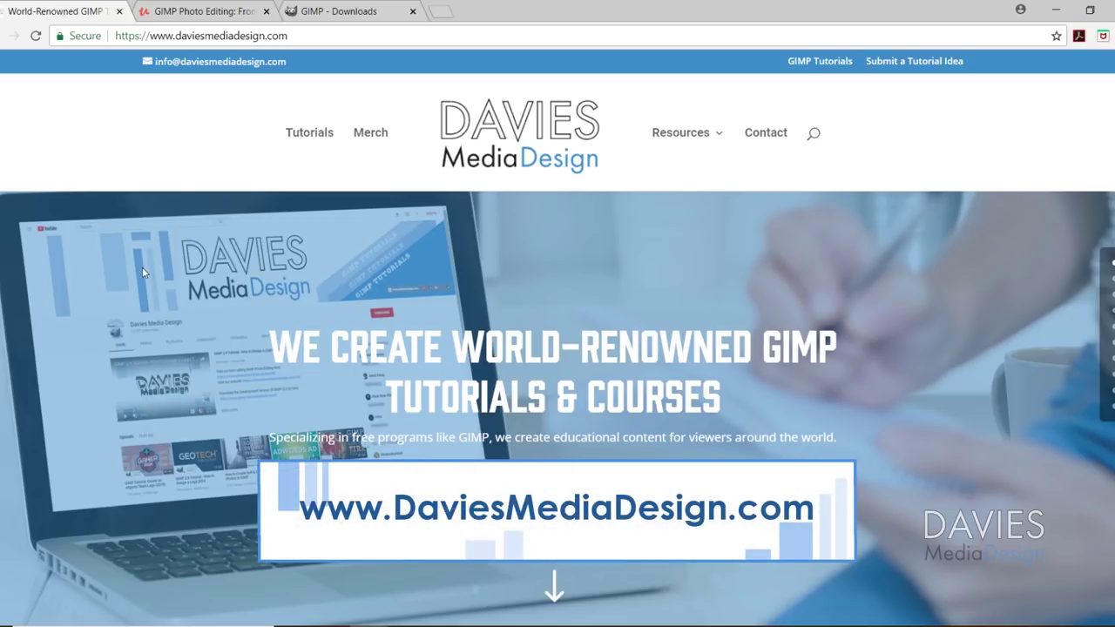
Scroll down through the Davies Media Design homepage
{"action": "scroll", "coordinate": [137, 266], "scroll_direction": "down", "scroll_amount": 3}
{"action": "scroll", "coordinate": [137, 266], "scroll_direction": "down", "scroll_amount": 10}
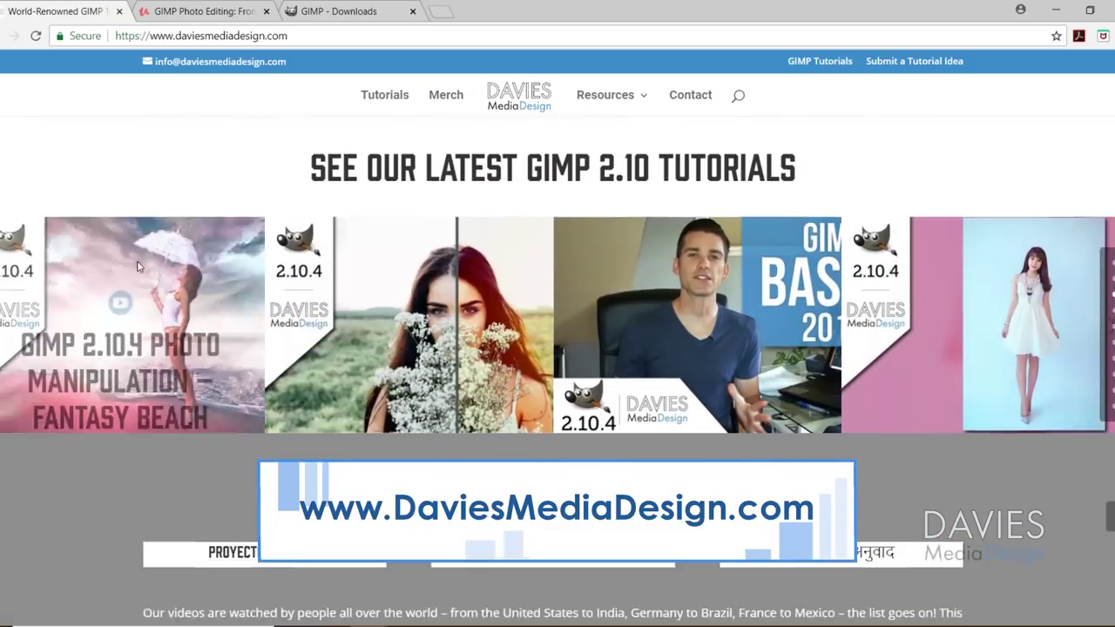
{"action": "scroll", "coordinate": [137, 269], "scroll_direction": "down", "scroll_amount": 8}
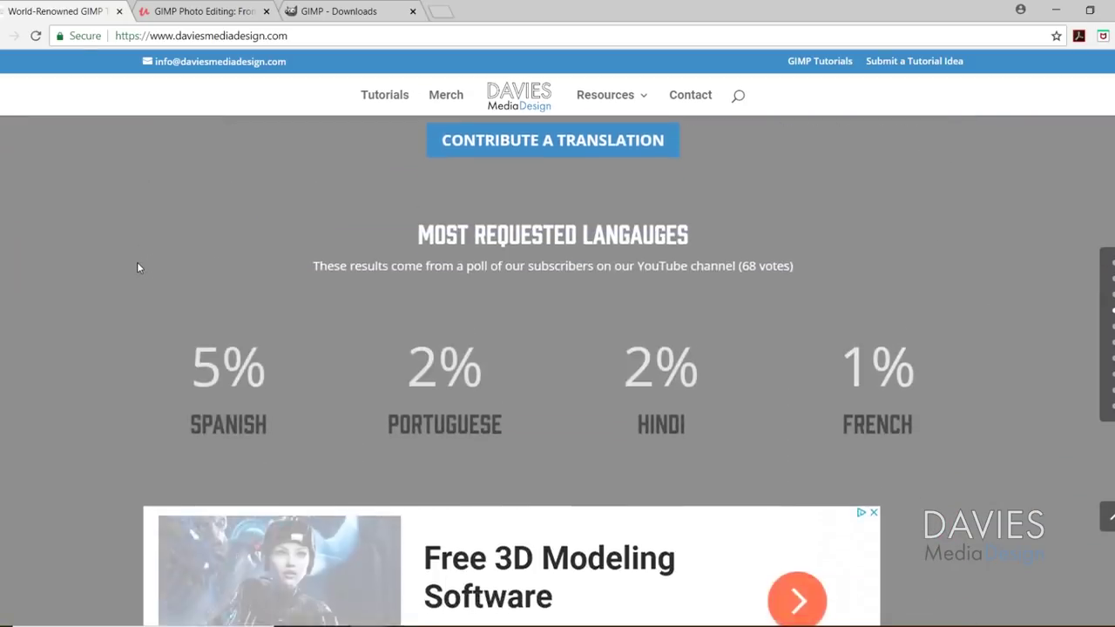
{"action": "scroll", "coordinate": [137, 268], "scroll_direction": "down", "scroll_amount": 10}
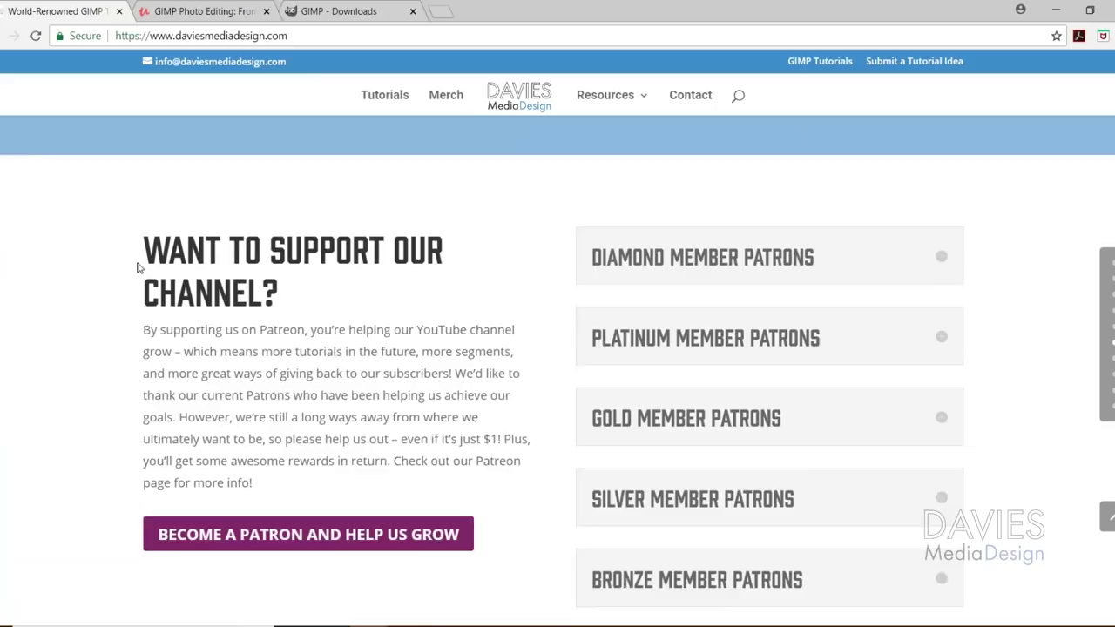
{"action": "scroll", "coordinate": [137, 268], "scroll_direction": "down", "scroll_amount": 6}
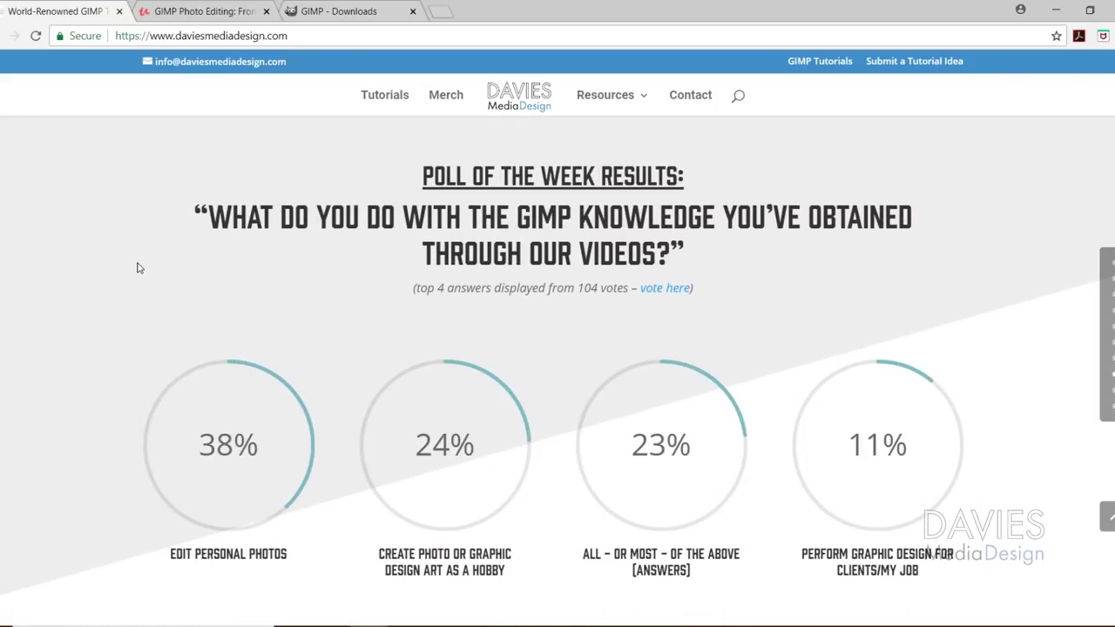
{"action": "scroll", "coordinate": [137, 268], "scroll_direction": "down", "scroll_amount": 6}
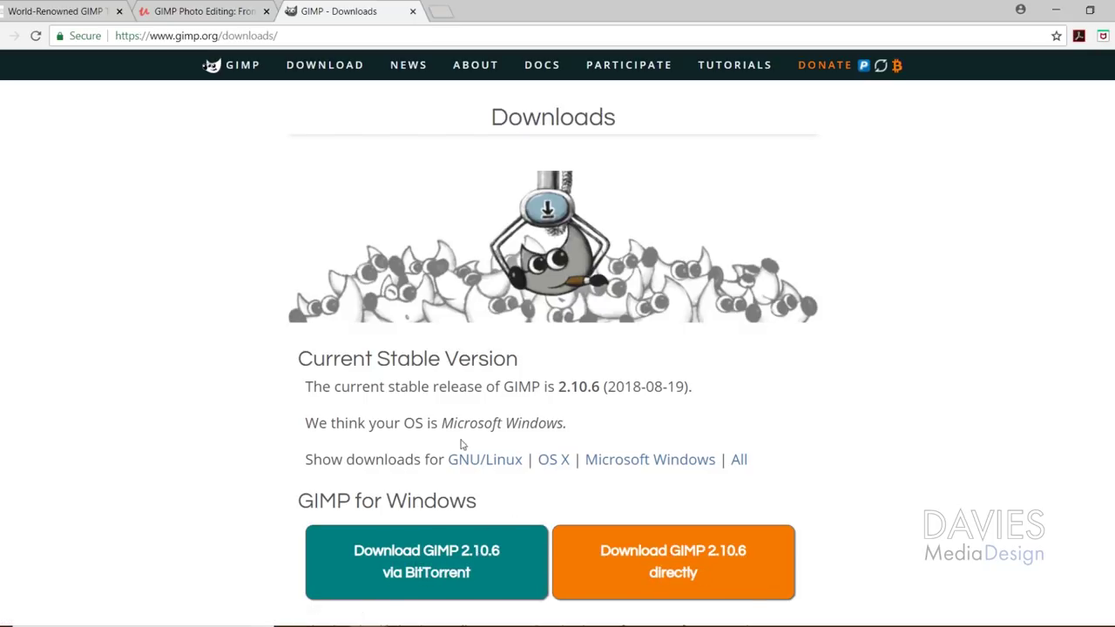
Show the GIMP downloads for GNU/Linux, then switch to the OS X downloads
{"action": "left_click", "coordinate": [509, 466]}
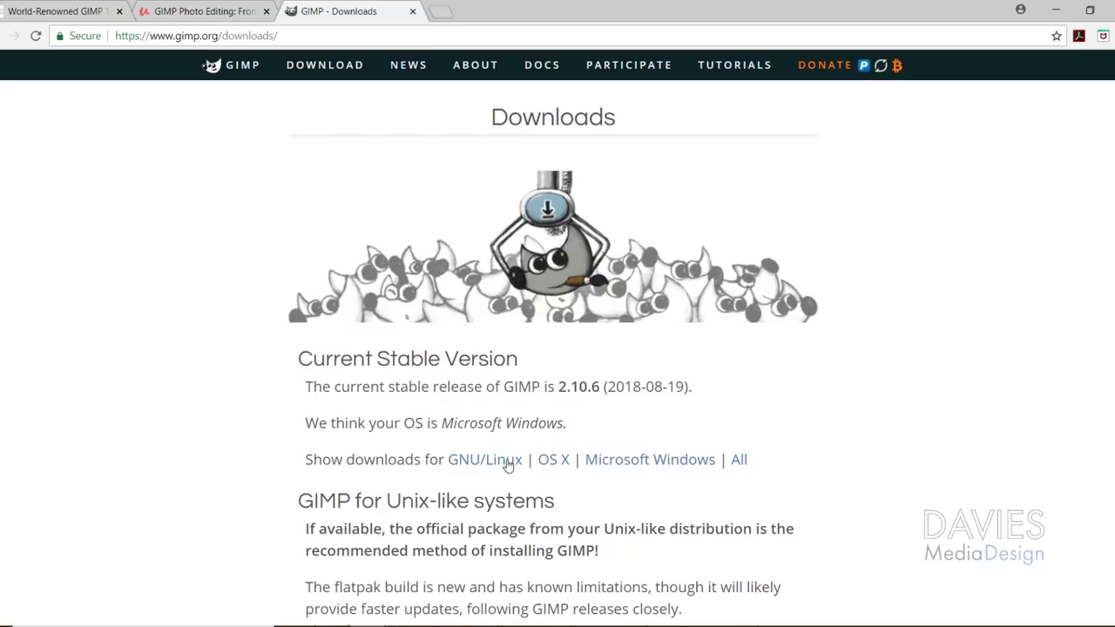
{"action": "left_click", "coordinate": [558, 463]}
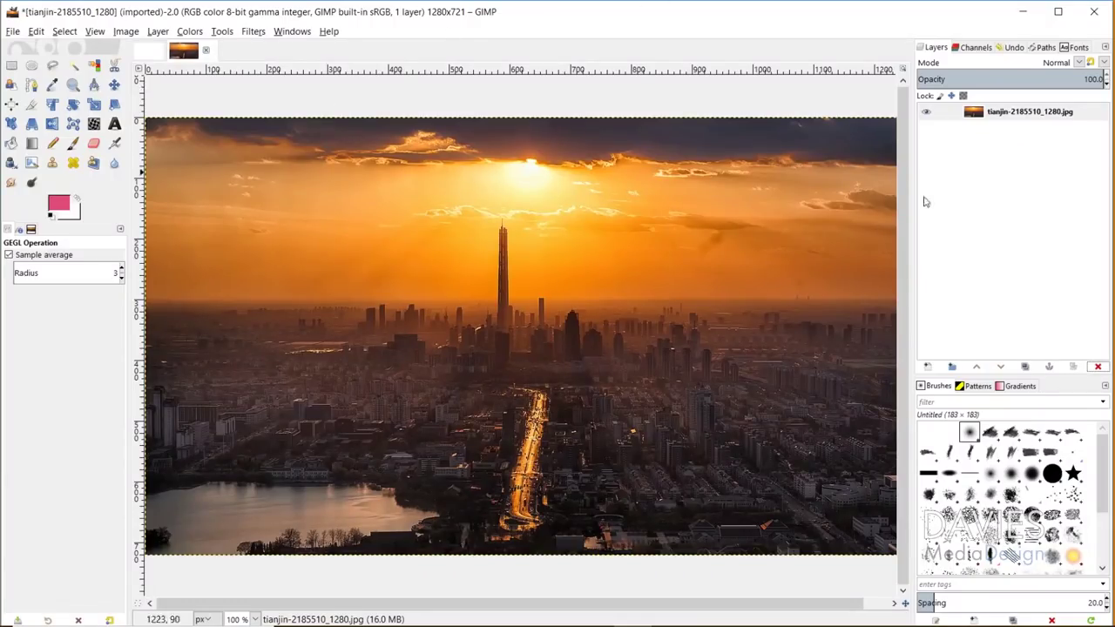
Select the tianjin-2185510_1280.jpg photo layer in the Layers panel
{"action": "left_click", "coordinate": [979, 122]}
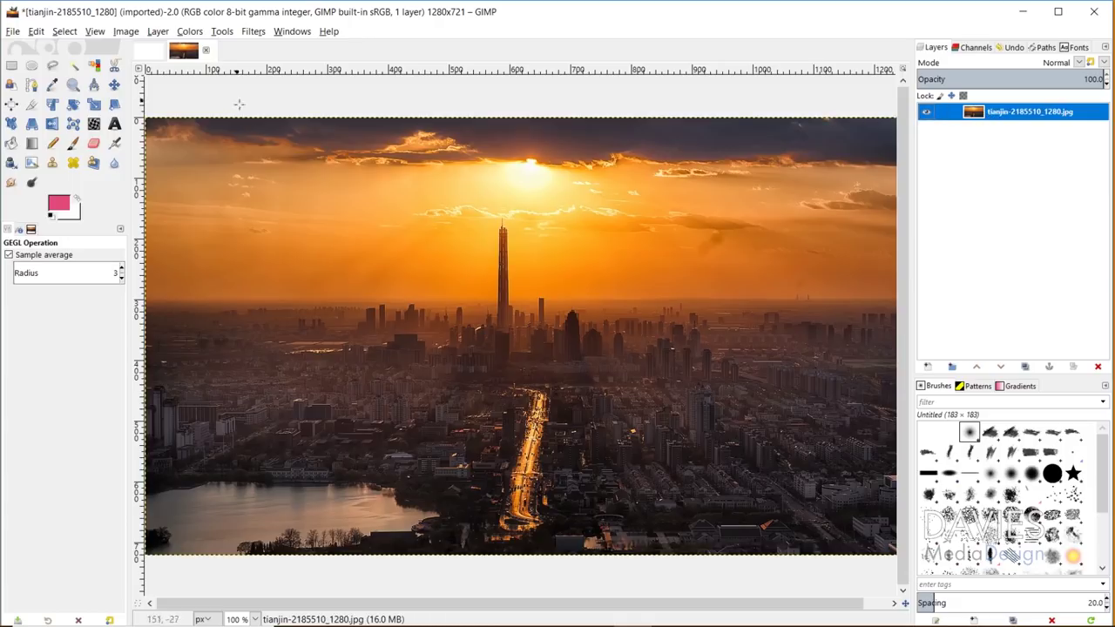
Open the Filters > Map > Little Planet filter on the skyline photo
{"action": "left_click", "coordinate": [253, 32]}
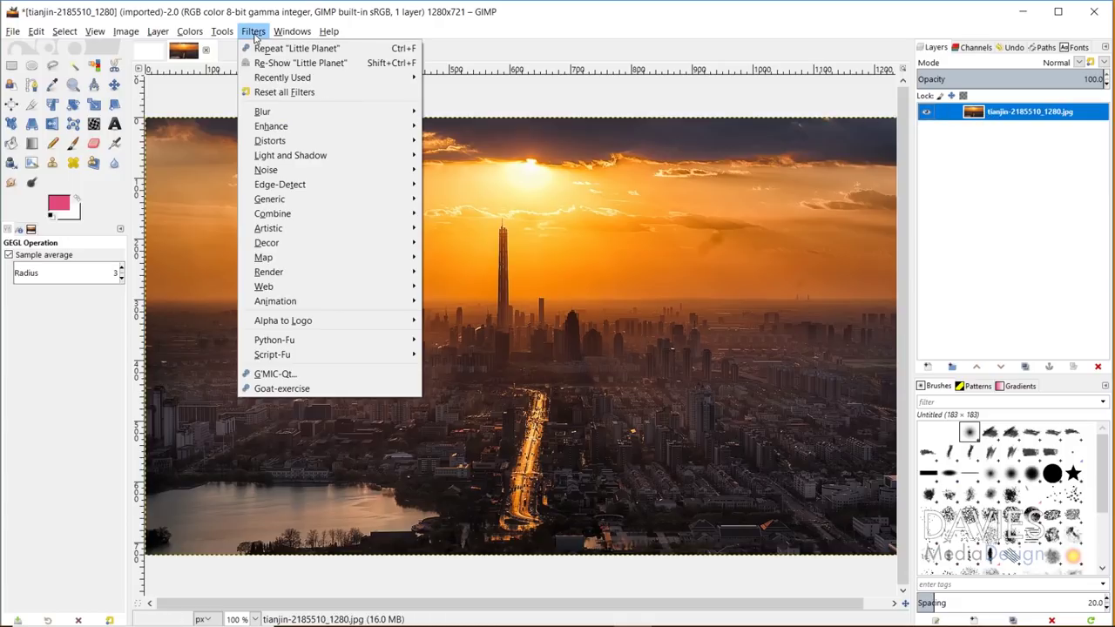
{"action": "mouse_move", "coordinate": [290, 258]}
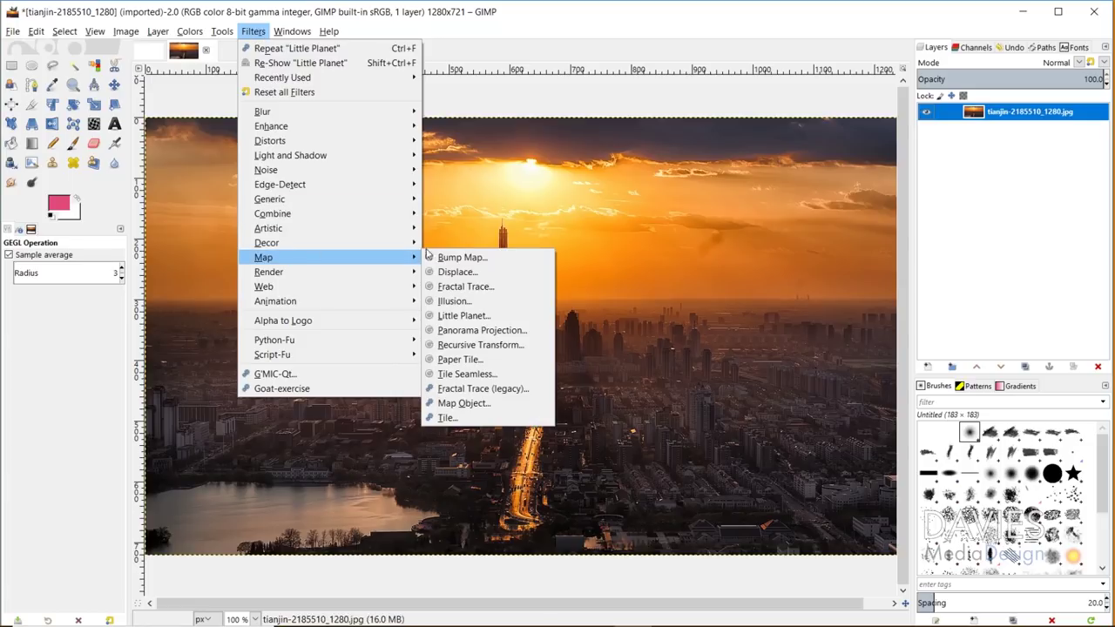
{"action": "left_click", "coordinate": [484, 319]}
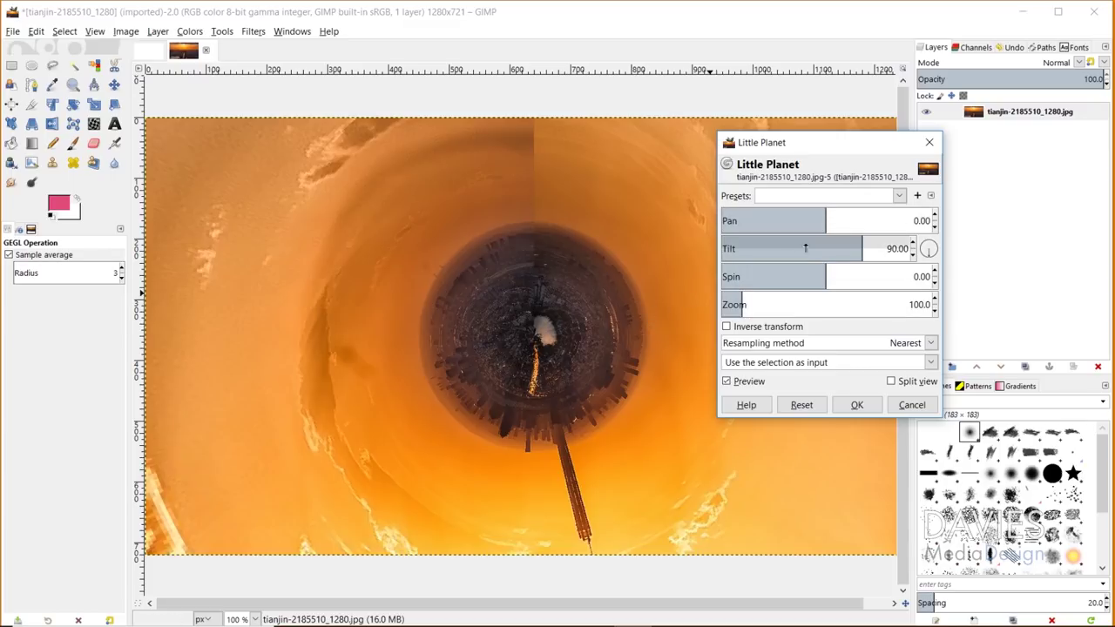
Adjust the planet to Pan 129.02, Spin -18.73 and Zoom 130.1
{"action": "left_click", "coordinate": [827, 214]}
{"action": "left_click_drag", "start_coordinate": [827, 215], "coordinate": [863, 213]}
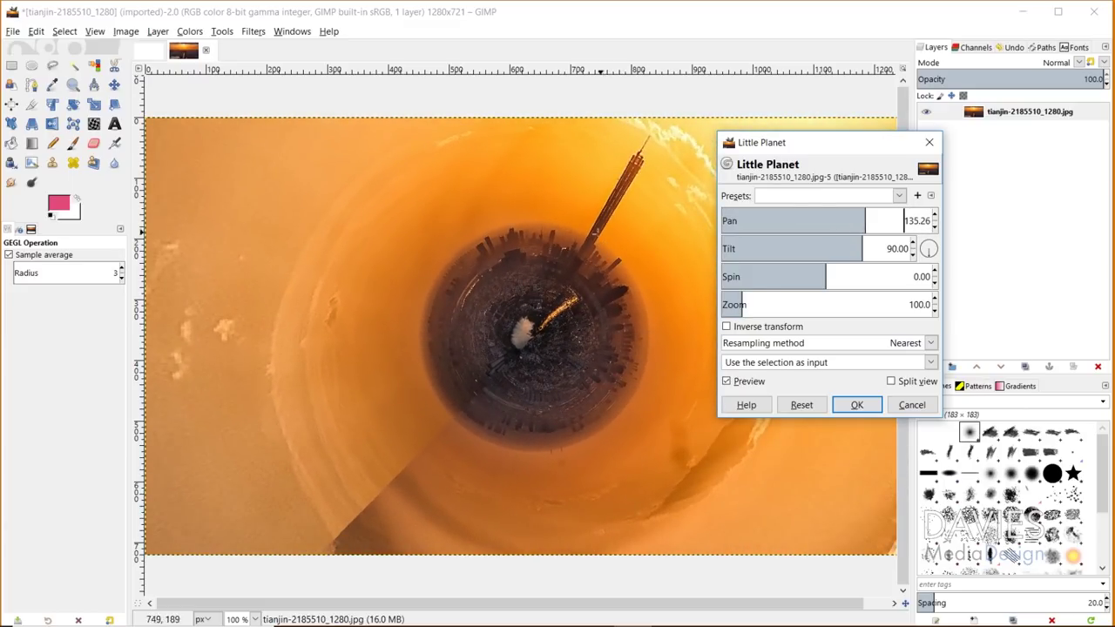
{"action": "left_click", "coordinate": [829, 221]}
{"action": "left_click_drag", "start_coordinate": [829, 221], "coordinate": [820, 276]}
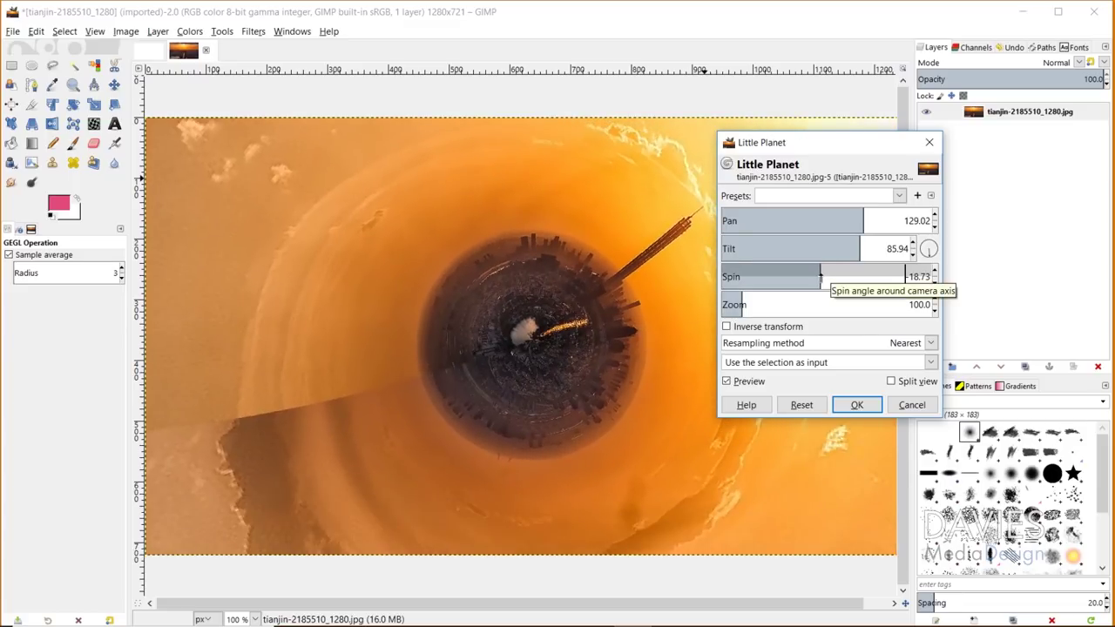
{"action": "left_click_drag", "start_coordinate": [741, 300], "coordinate": [725, 299]}
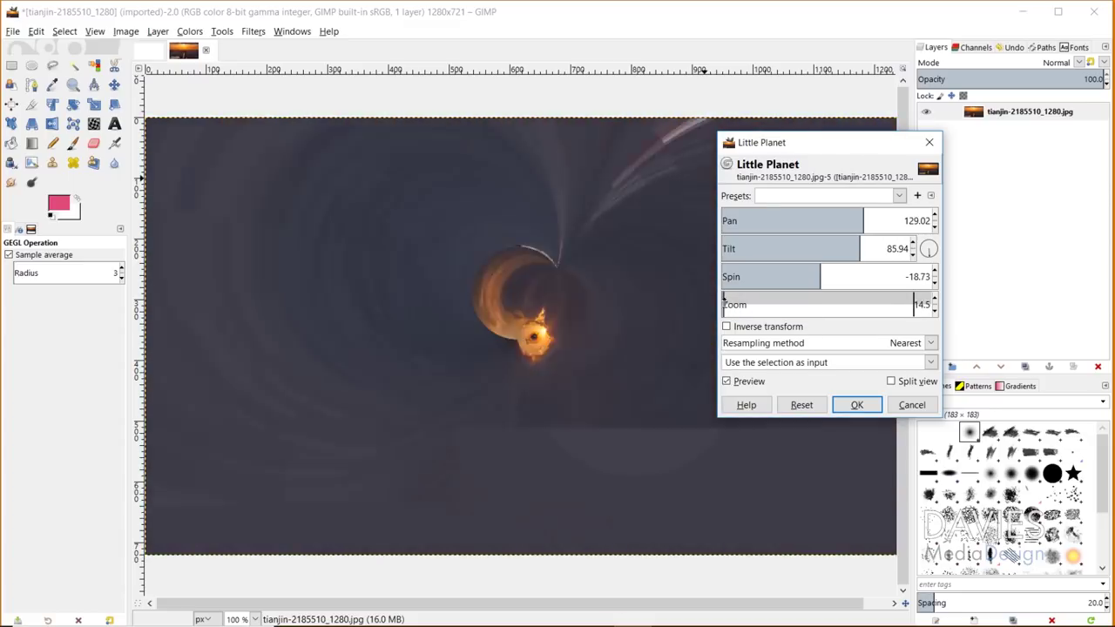
{"action": "left_click_drag", "start_coordinate": [726, 298], "coordinate": [757, 294]}
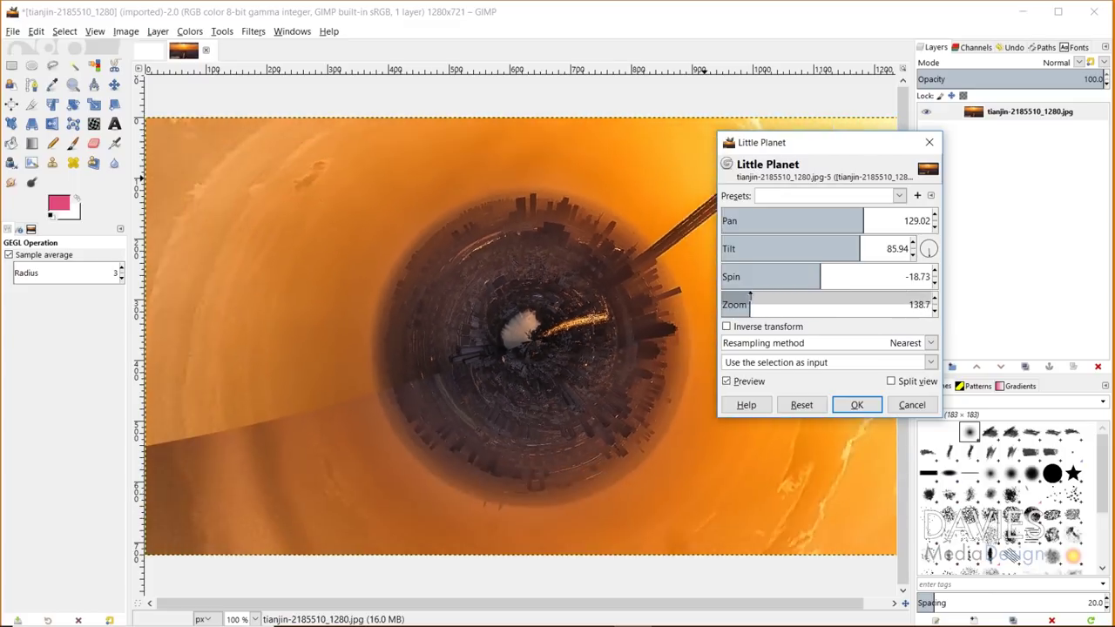
{"action": "left_click_drag", "start_coordinate": [749, 297], "coordinate": [747, 298]}
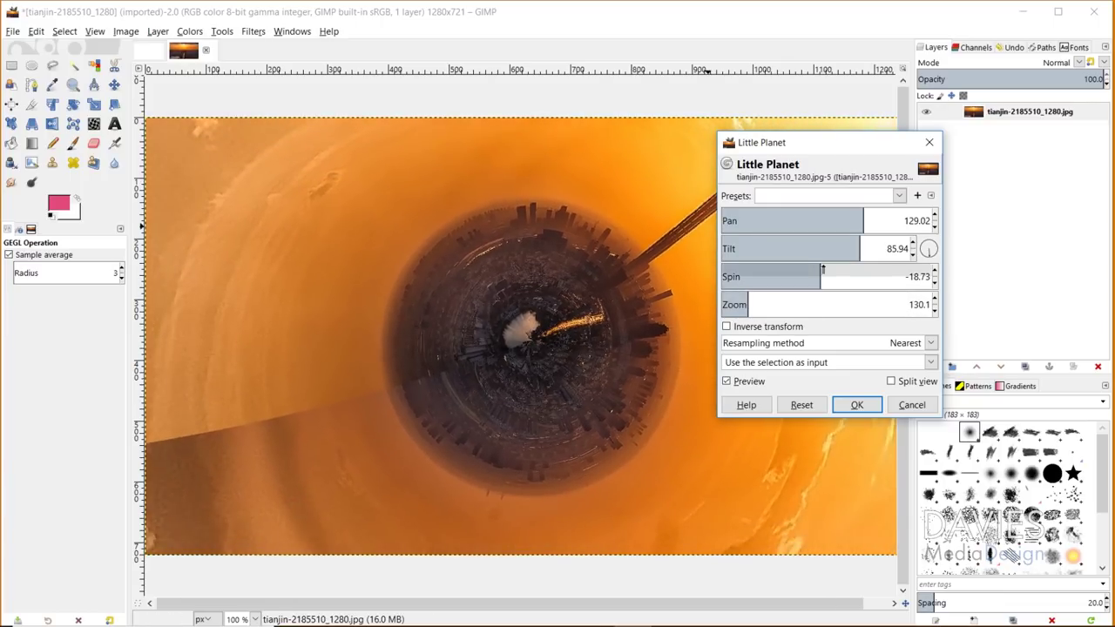
Leave Inverse off and Nearest resampling, and set input to 'Use the entire layer as input'
{"action": "left_click", "coordinate": [728, 327]}
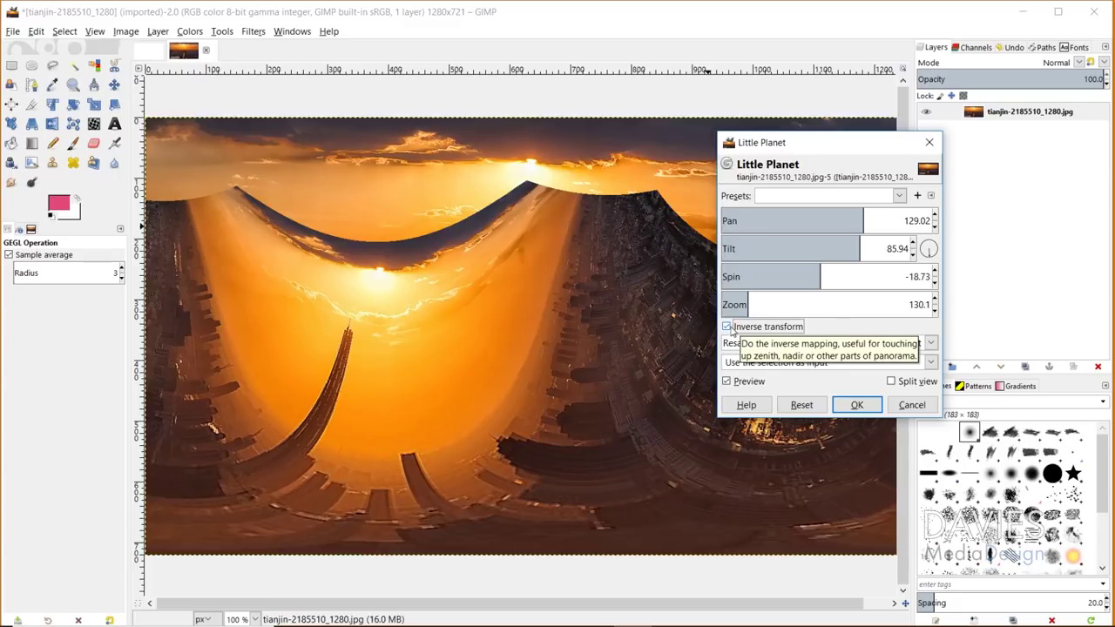
{"action": "left_click", "coordinate": [730, 329]}
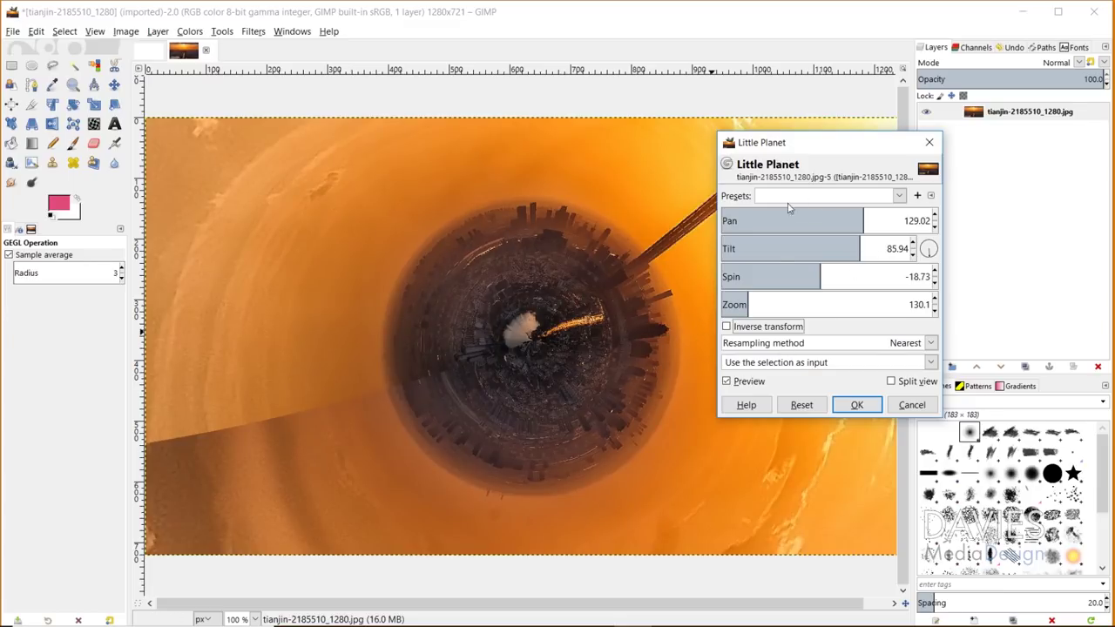
{"action": "left_click", "coordinate": [837, 345]}
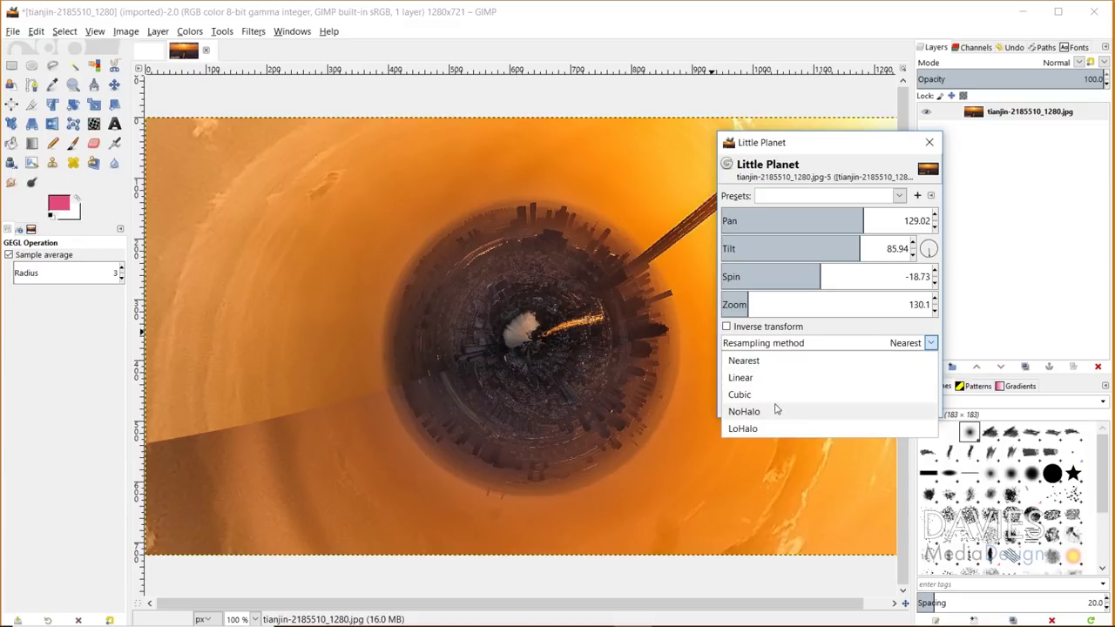
{"action": "left_click", "coordinate": [783, 345]}
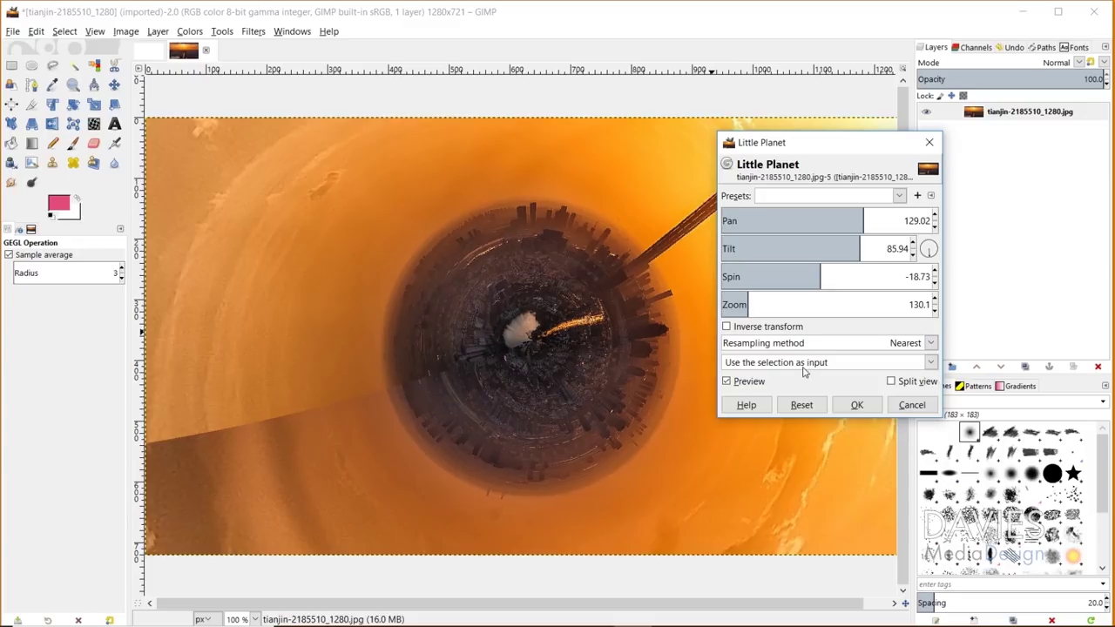
{"action": "left_click", "coordinate": [805, 363]}
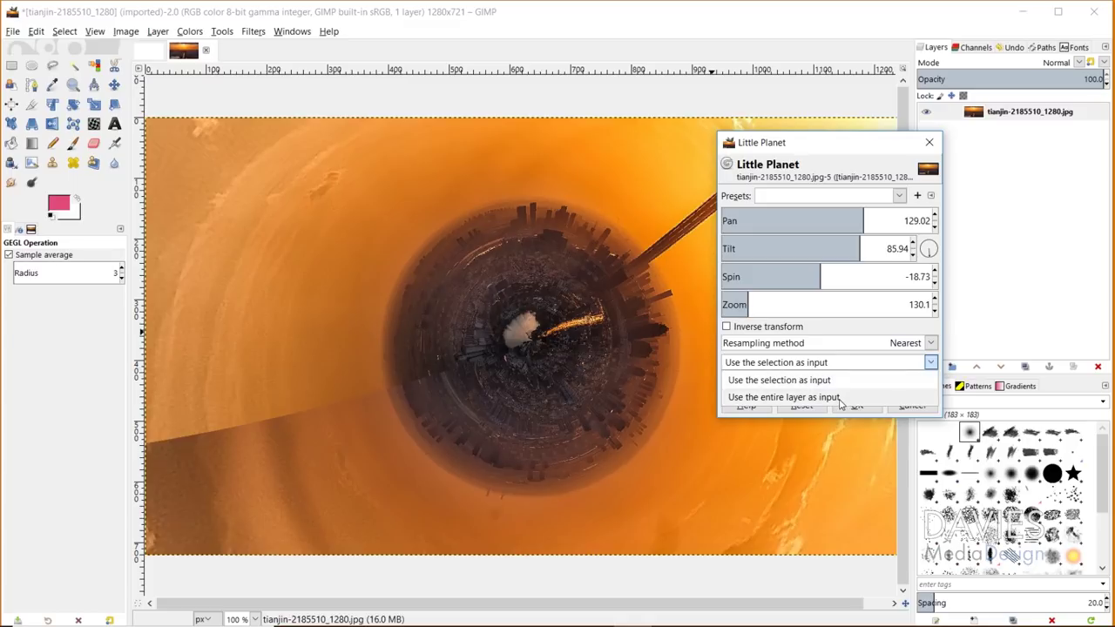
{"action": "left_click", "coordinate": [828, 397]}
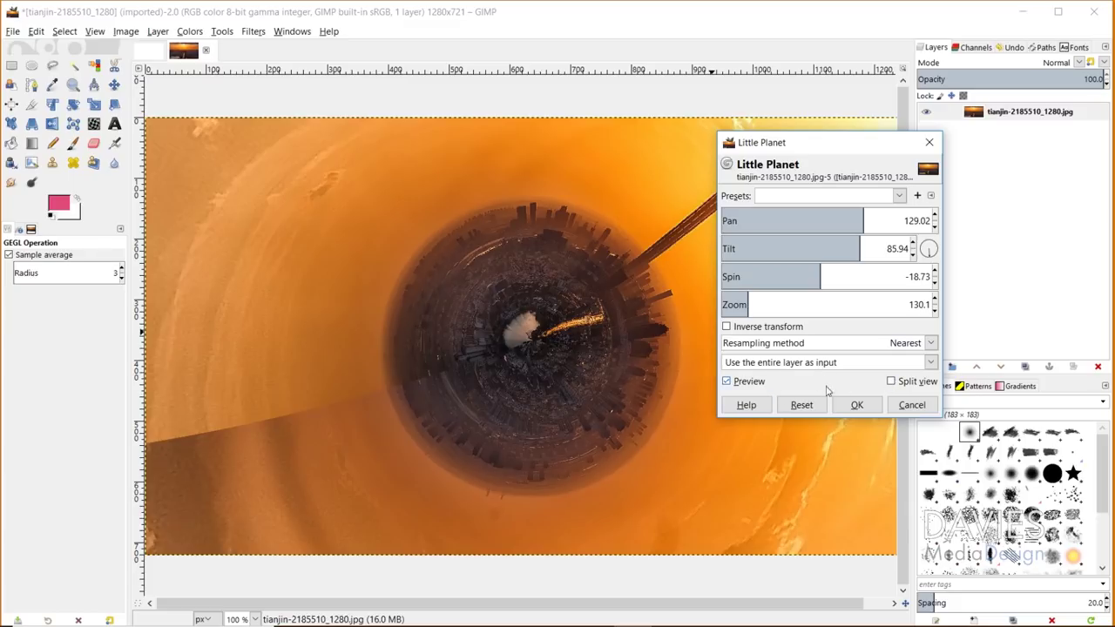
Toggle Preview and Split view to compare, then apply the Little Planet filter
{"action": "left_click", "coordinate": [728, 382]}
{"action": "left_click", "coordinate": [728, 382]}
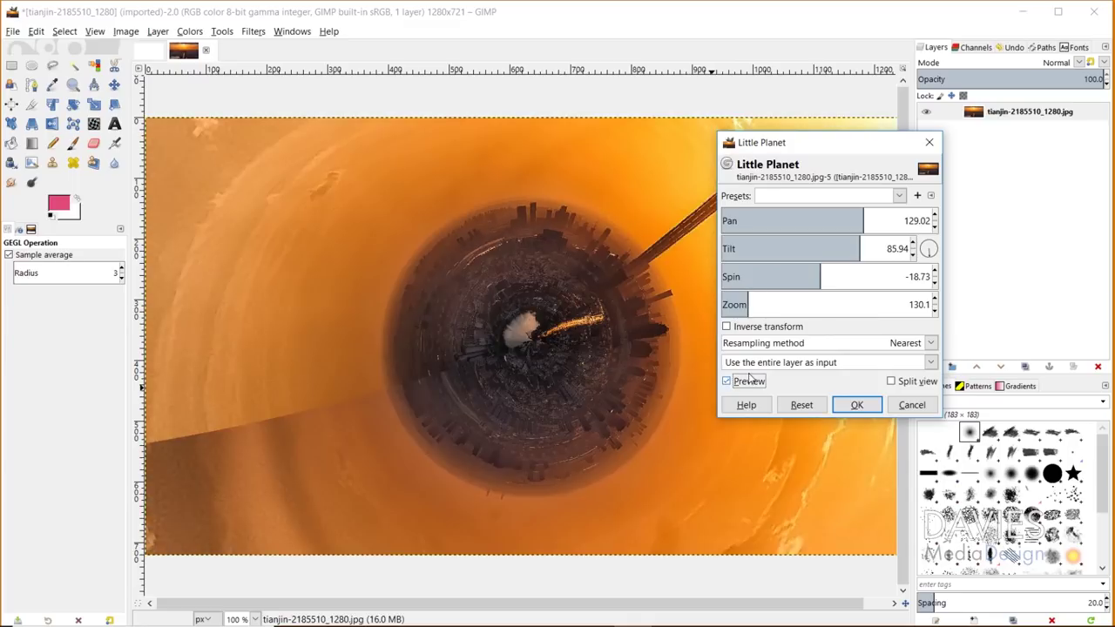
{"action": "left_click", "coordinate": [891, 383]}
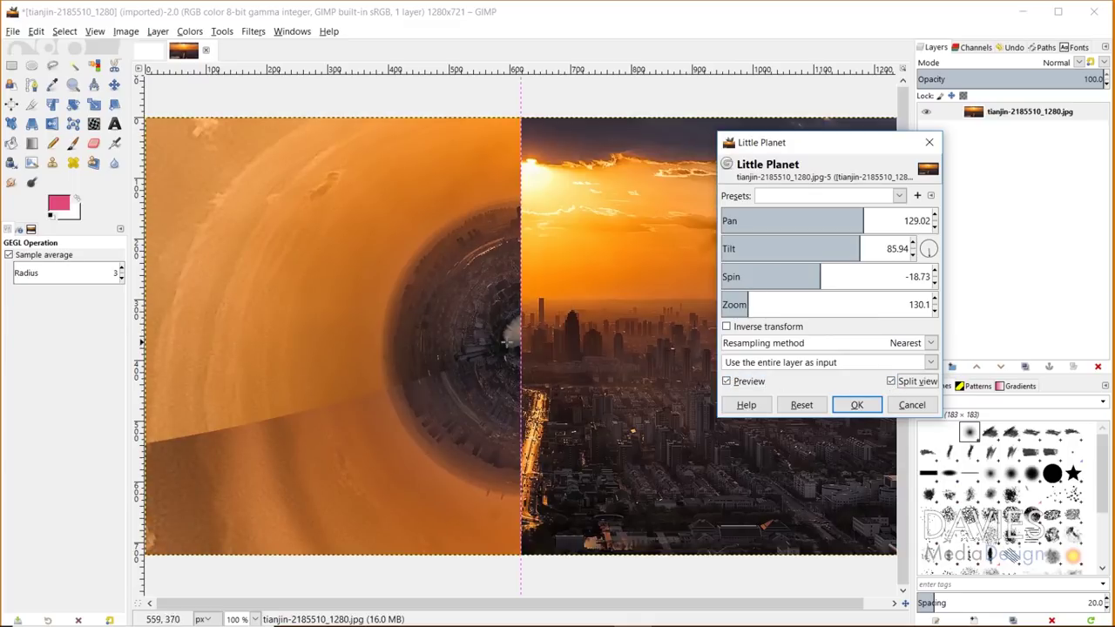
{"action": "left_click", "coordinate": [891, 383]}
{"action": "left_click", "coordinate": [857, 404]}
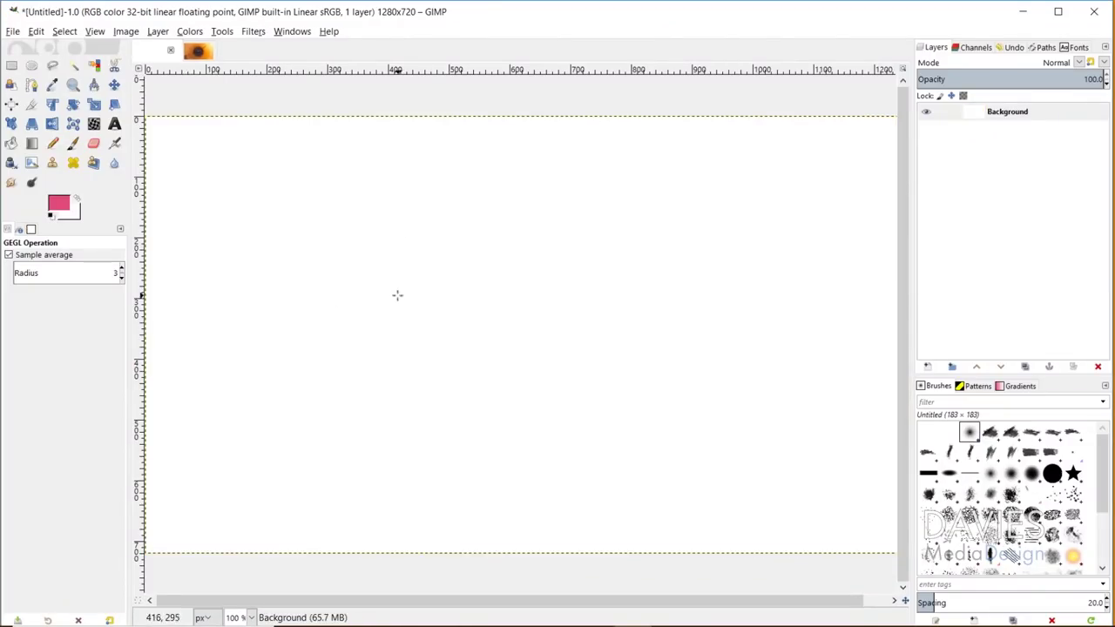
Dismiss the New Image settings and add a new layer named 'Object'
{"action": "left_click", "coordinate": [13, 31]}
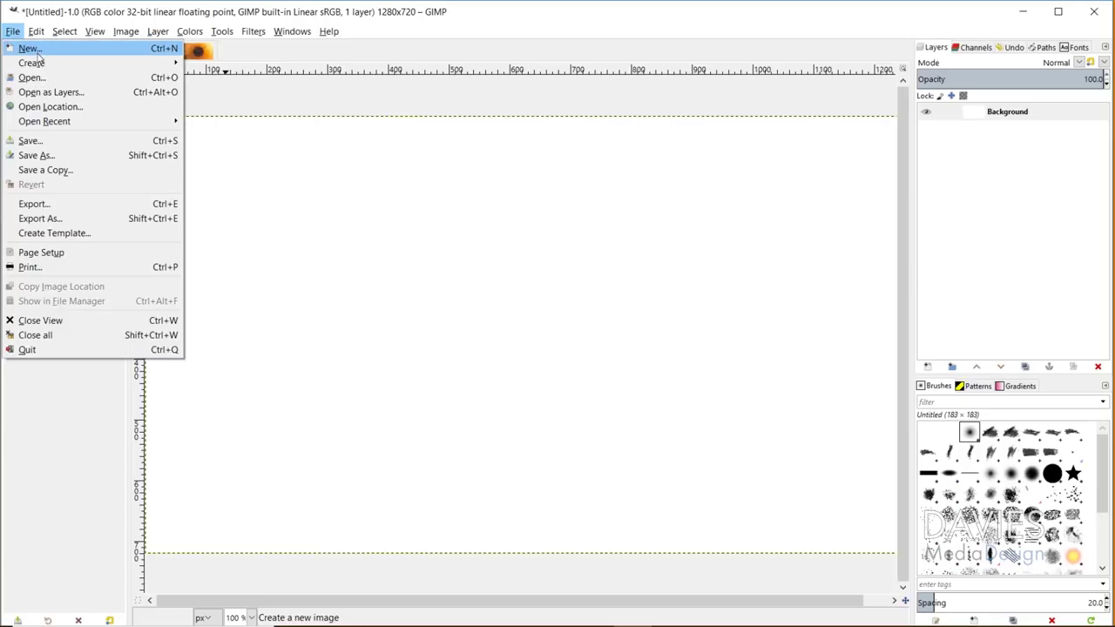
{"action": "left_click", "coordinate": [33, 48]}
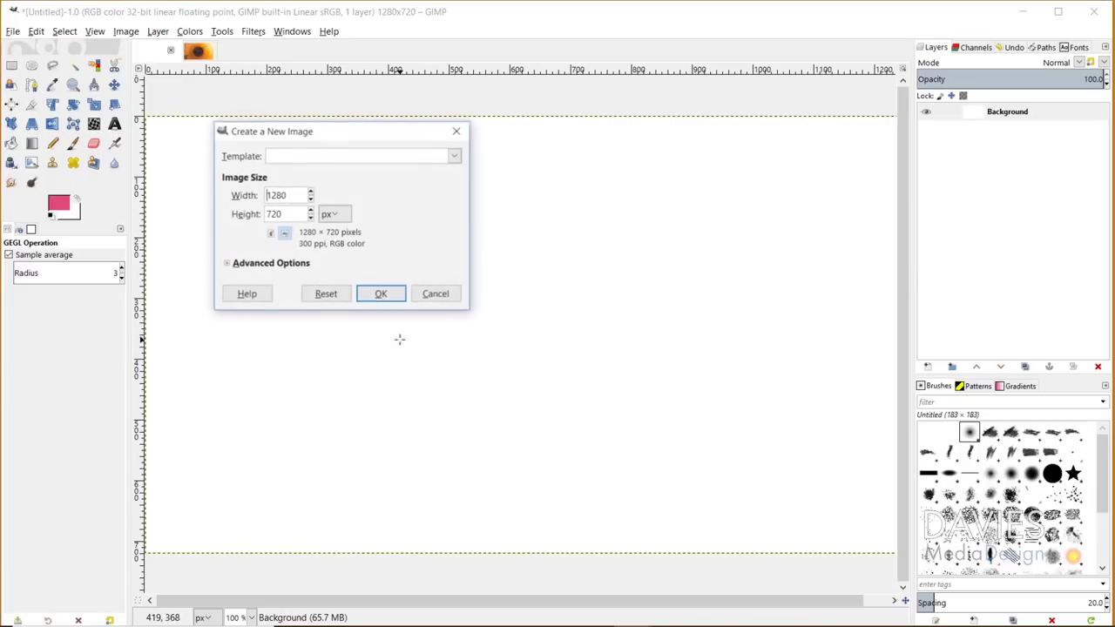
{"action": "left_click", "coordinate": [434, 293]}
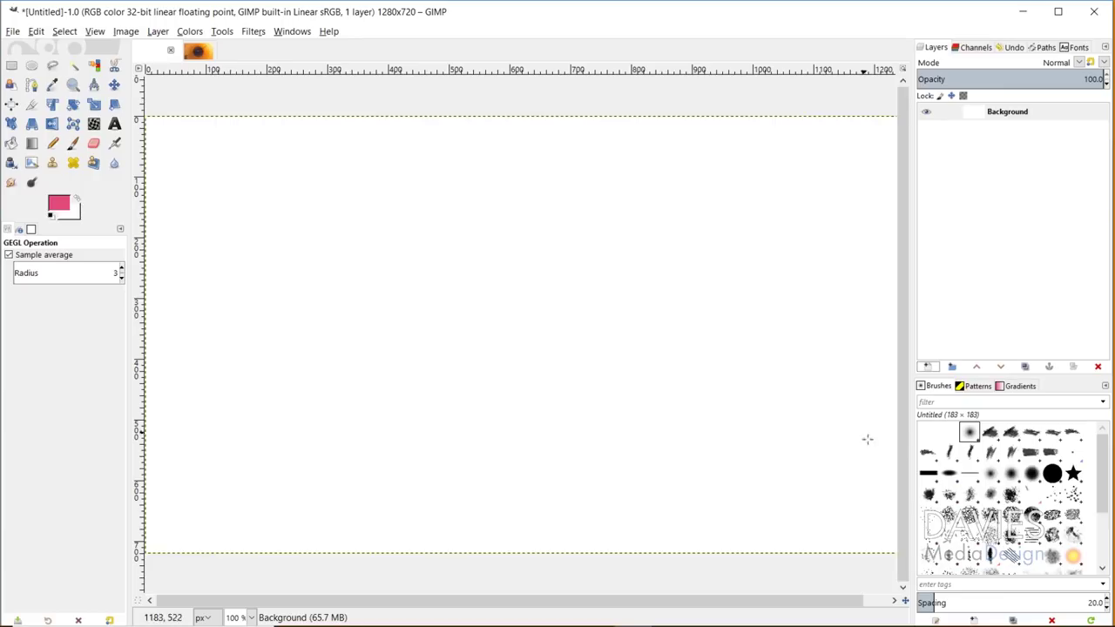
{"action": "left_click", "coordinate": [928, 369]}
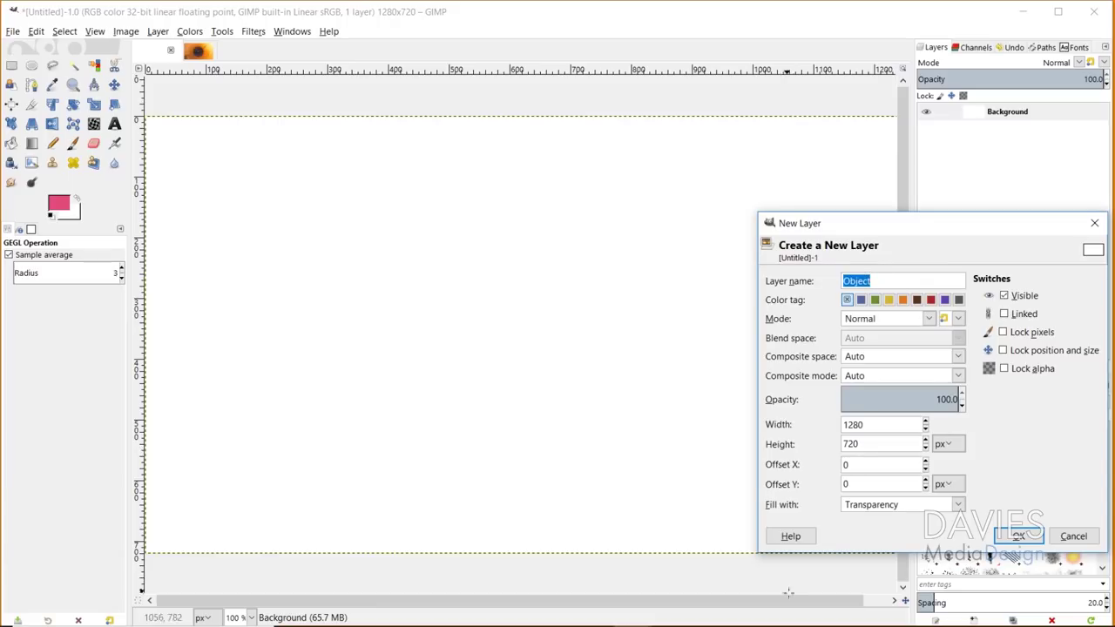
{"action": "left_click", "coordinate": [1030, 541]}
{"action": "key", "text": "m"}
Bucket-fill a centred rectangular selection with teal 40bfbf, then select none
{"action": "left_click", "coordinate": [11, 65]}
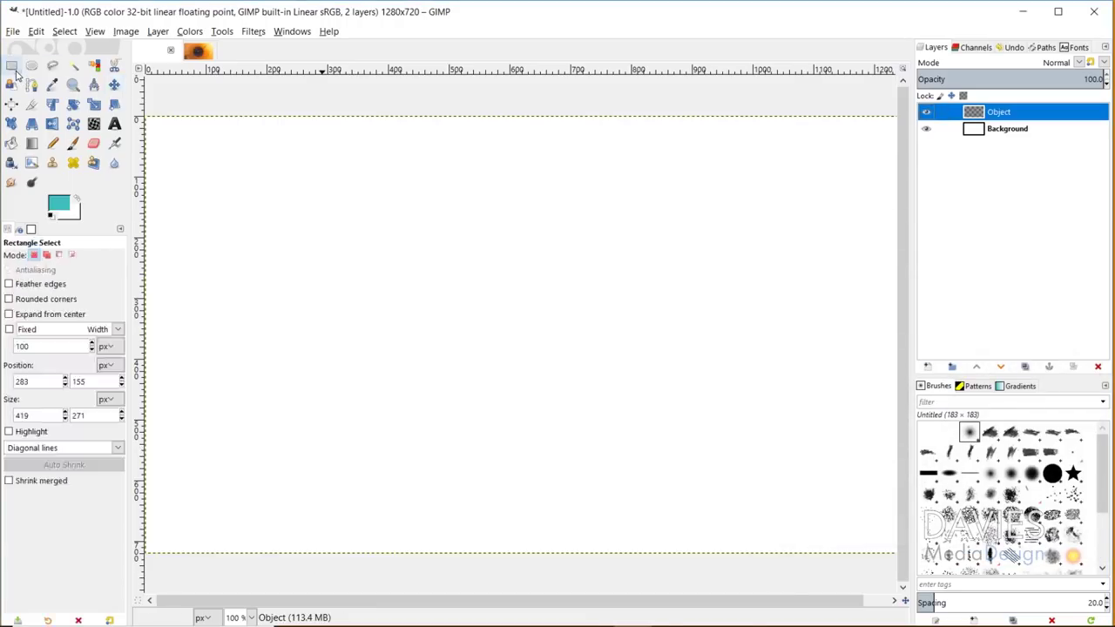
{"action": "left_click_drag", "start_coordinate": [334, 190], "coordinate": [545, 356]}
{"action": "left_click", "coordinate": [12, 144]}
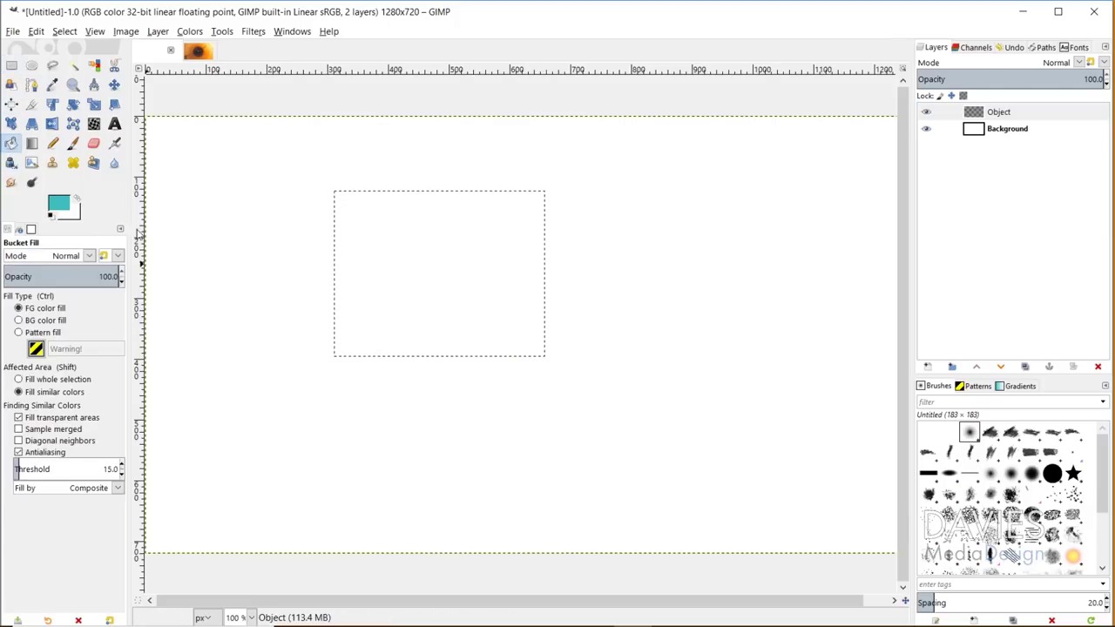
{"action": "left_click", "coordinate": [60, 208]}
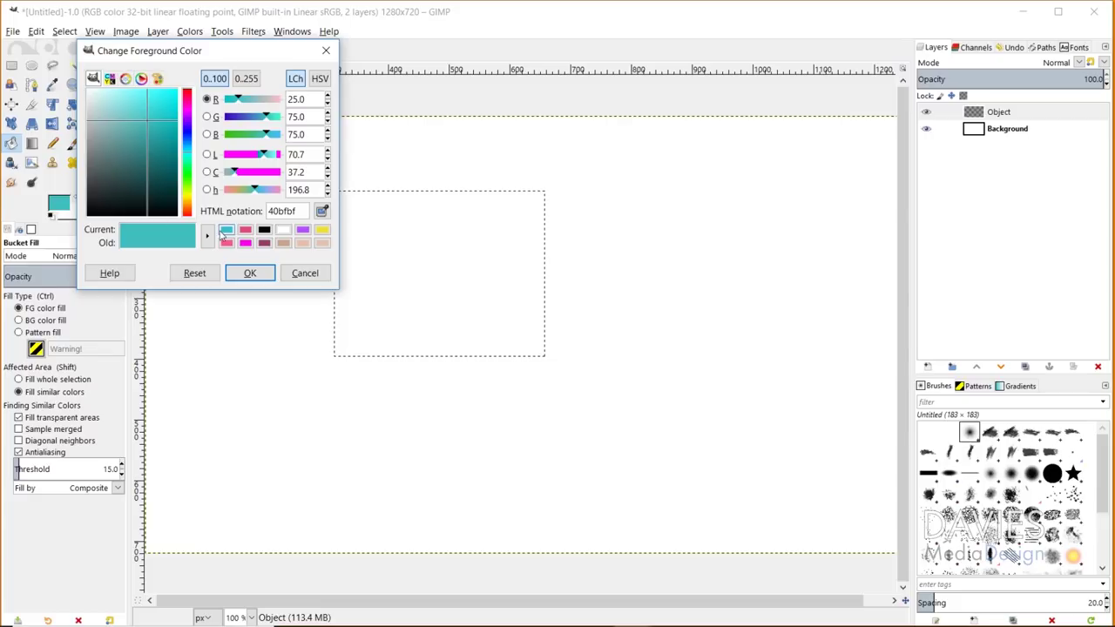
{"action": "left_click", "coordinate": [264, 276]}
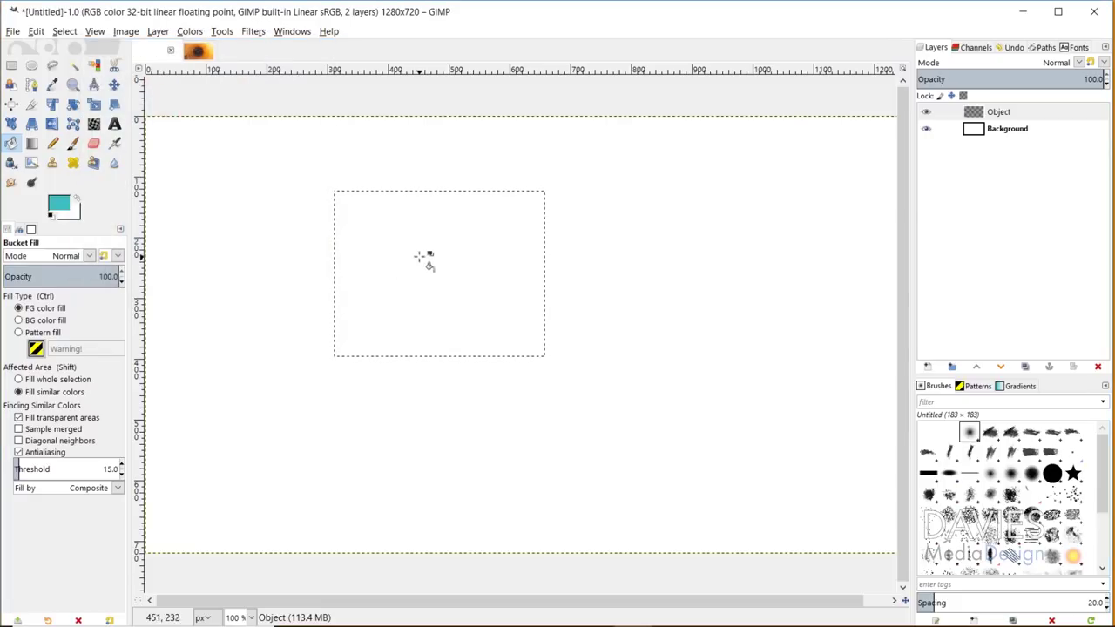
{"action": "left_click", "coordinate": [425, 265]}
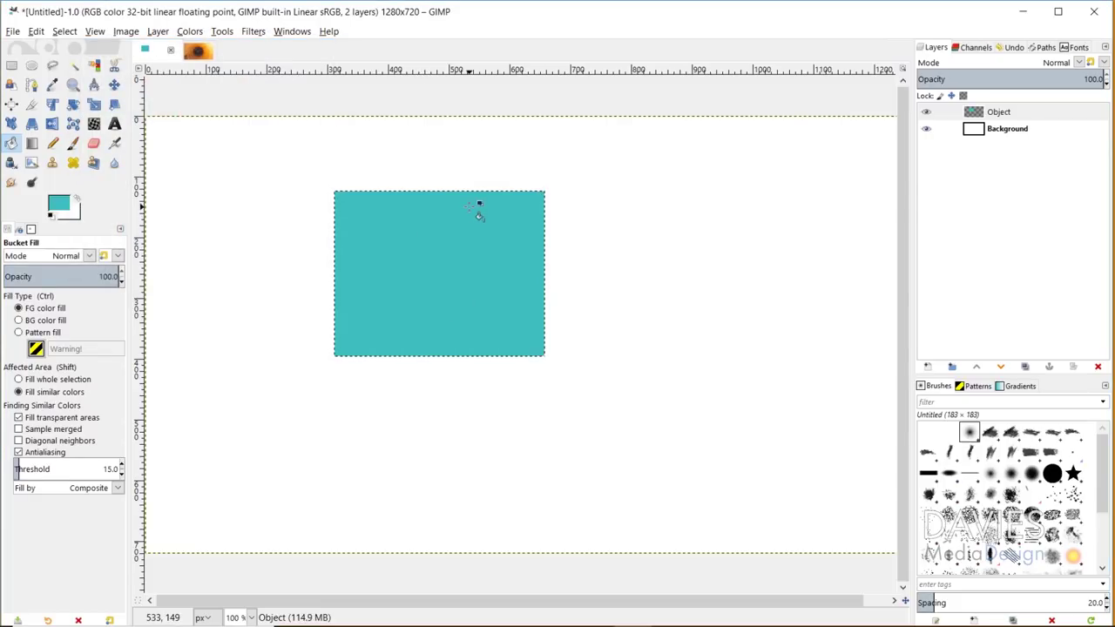
{"action": "left_click", "coordinate": [65, 31]}
{"action": "left_click", "coordinate": [73, 68]}
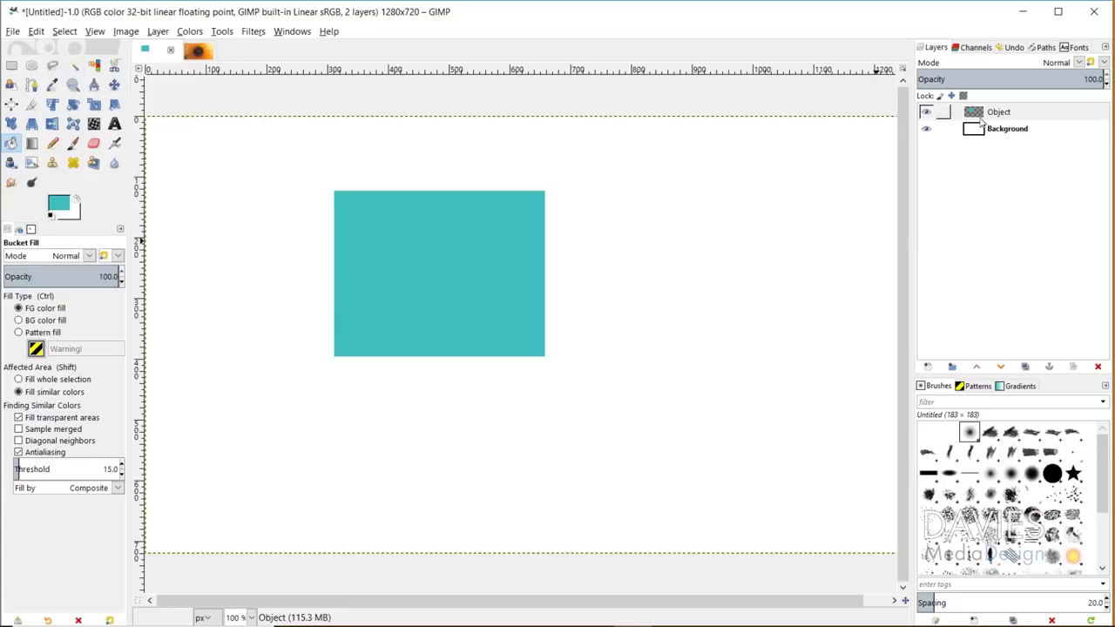
Open the Filters > Light and Shadow > Long Shadow filter on the teal rectangle
{"action": "left_click", "coordinate": [253, 31]}
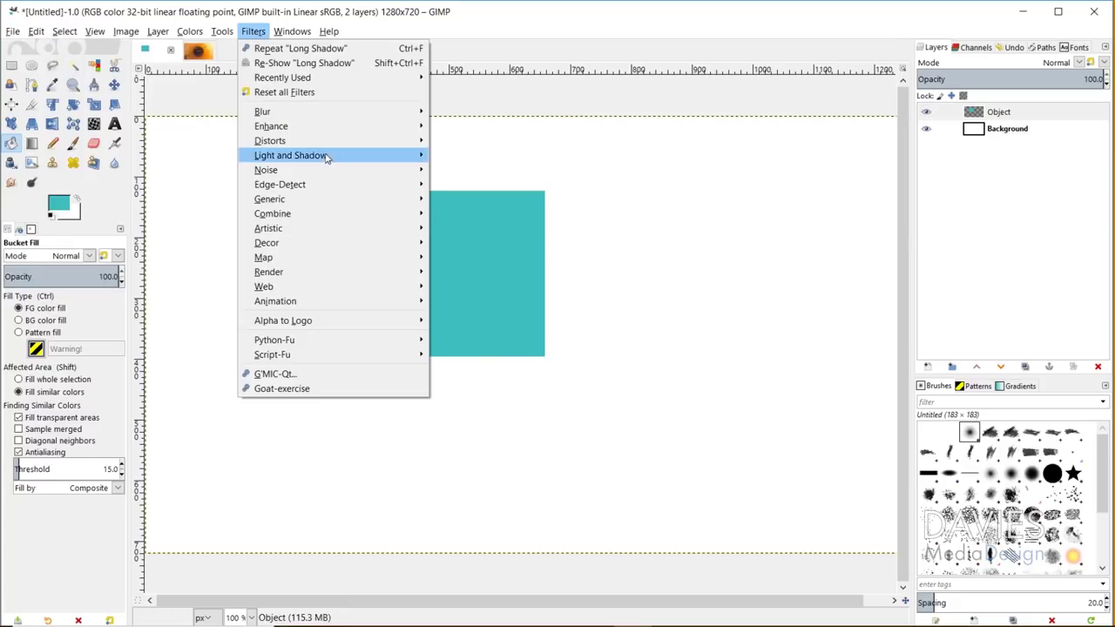
{"action": "mouse_move", "coordinate": [328, 158]}
{"action": "left_click", "coordinate": [475, 248]}
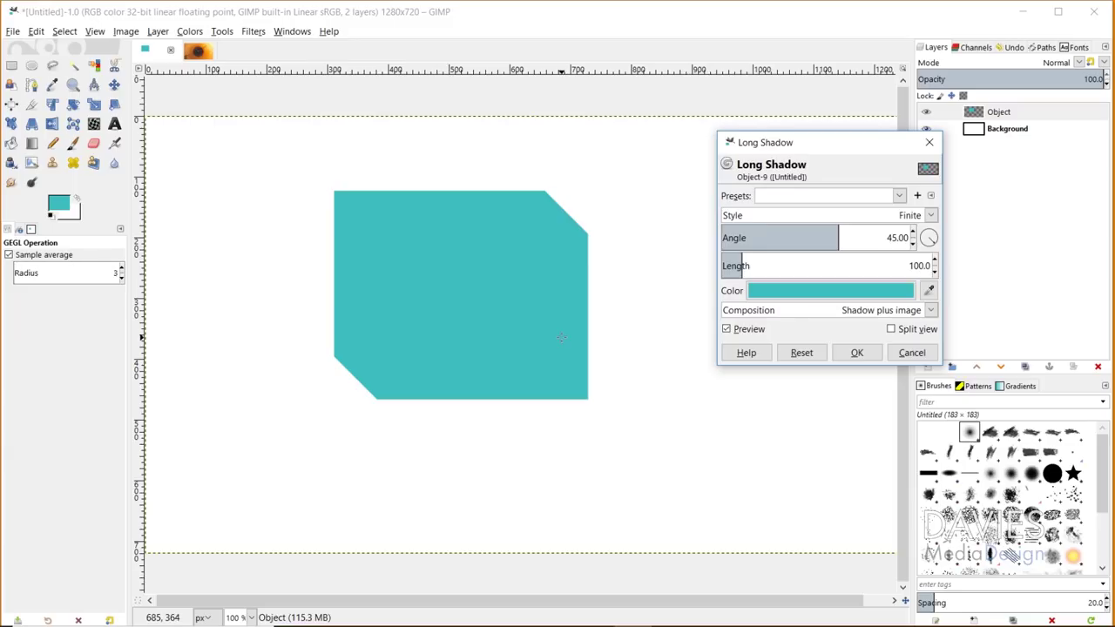
Try the Infinite and Fading shadow styles, return to Finite, and open the shadow colour
{"action": "left_click", "coordinate": [842, 218]}
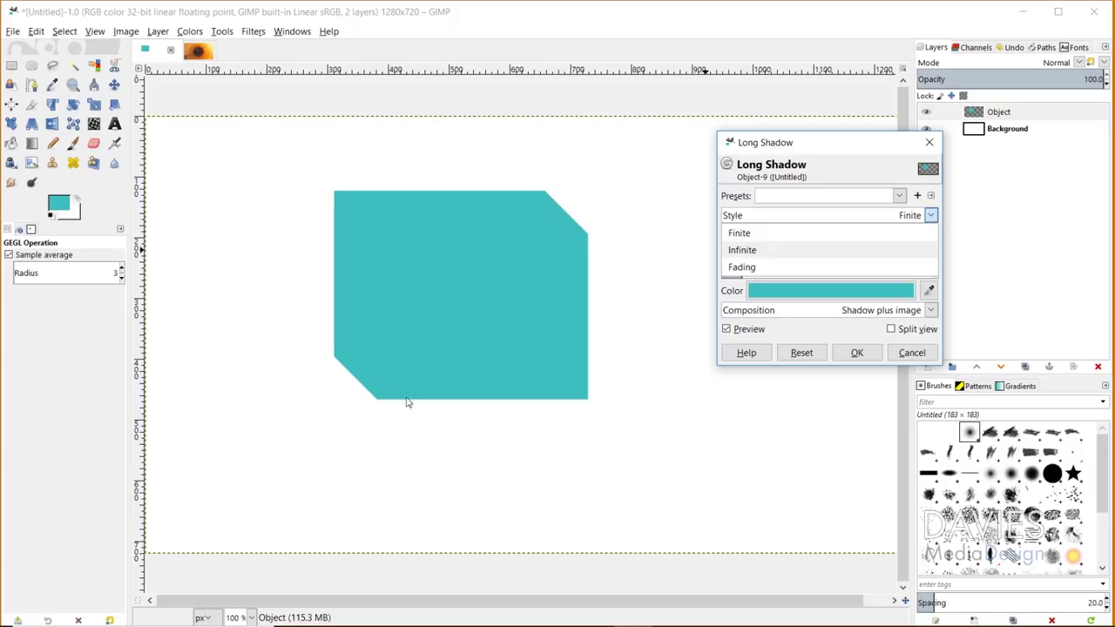
{"action": "left_click", "coordinate": [742, 250]}
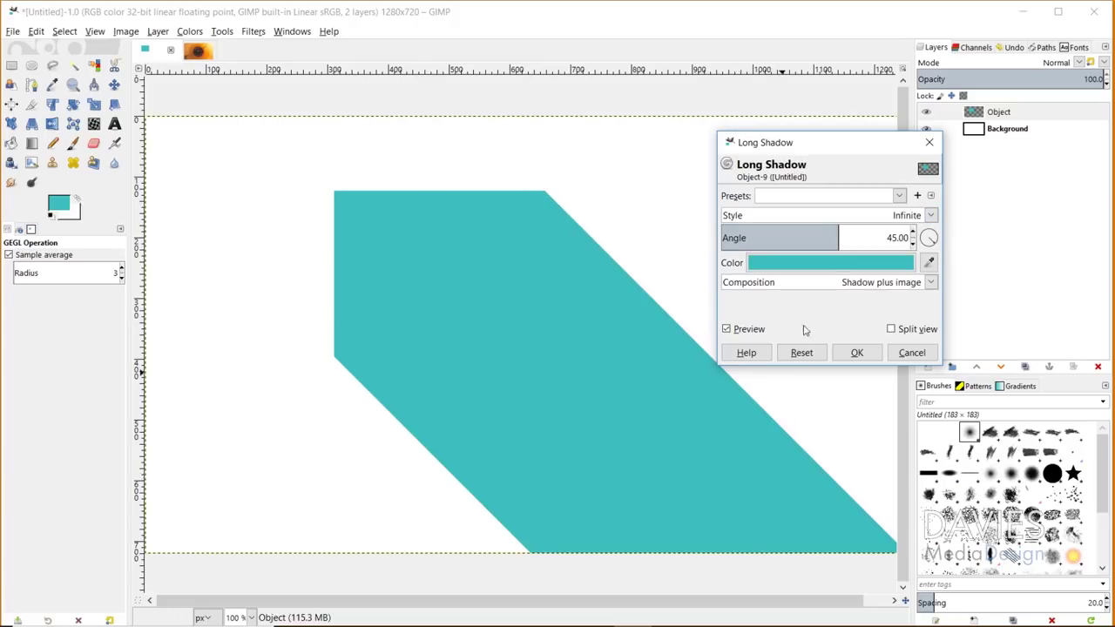
{"action": "left_click", "coordinate": [867, 217]}
{"action": "left_click", "coordinate": [770, 266]}
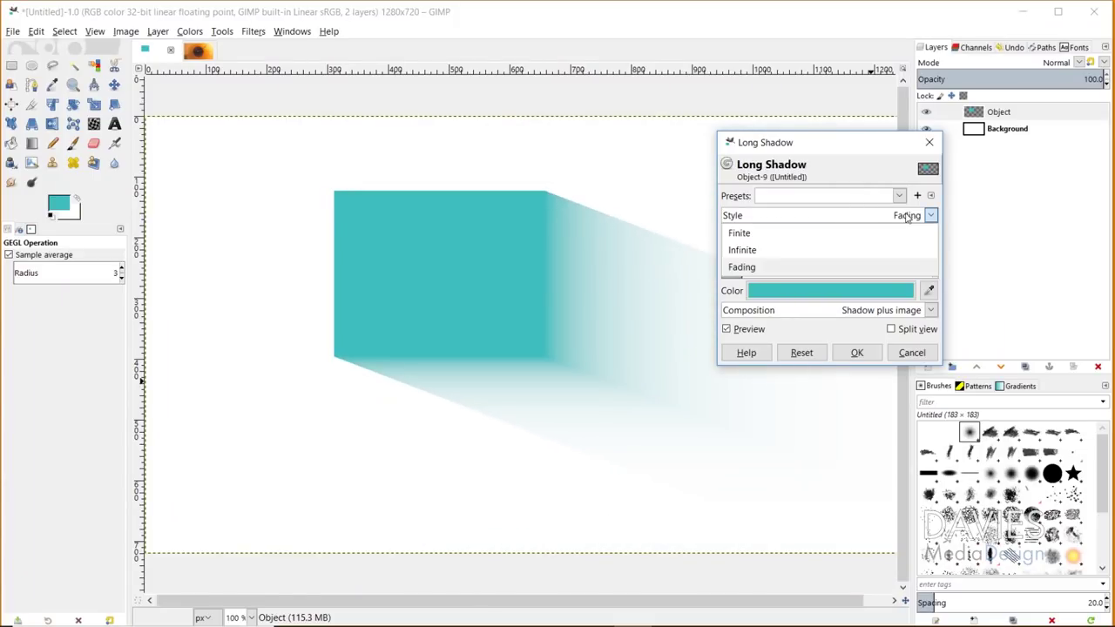
{"action": "left_click", "coordinate": [857, 233]}
{"action": "left_click", "coordinate": [852, 296]}
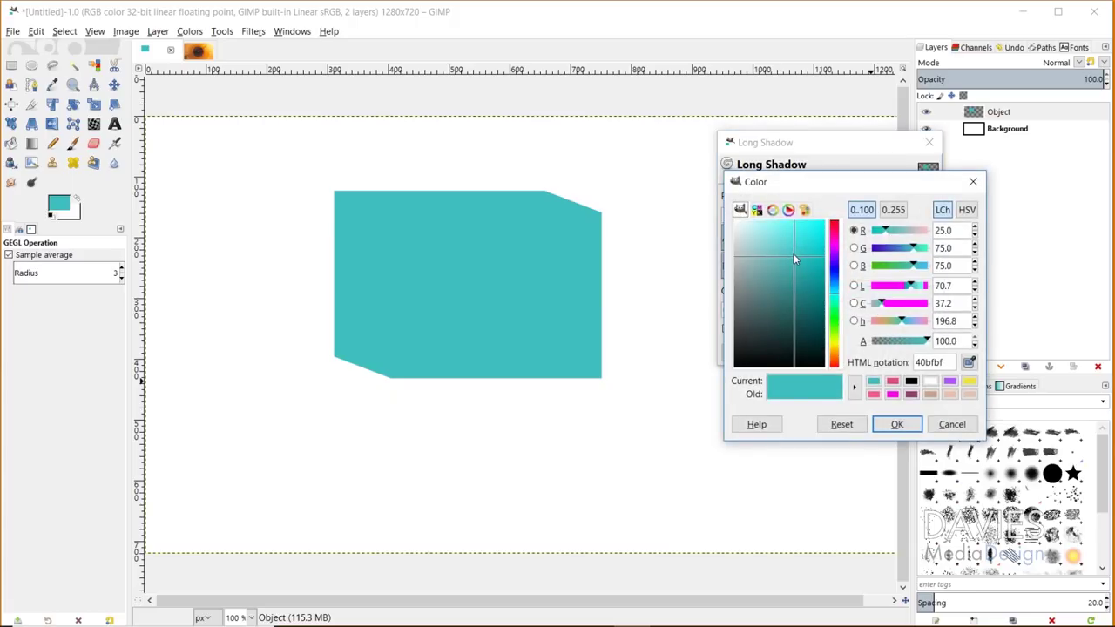
Darken the shadow colour, try Shadow only and Shadow minus image, then restore Shadow plus image
{"action": "left_click_drag", "start_coordinate": [794, 254], "coordinate": [839, 232]}
{"action": "left_click", "coordinate": [896, 424]}
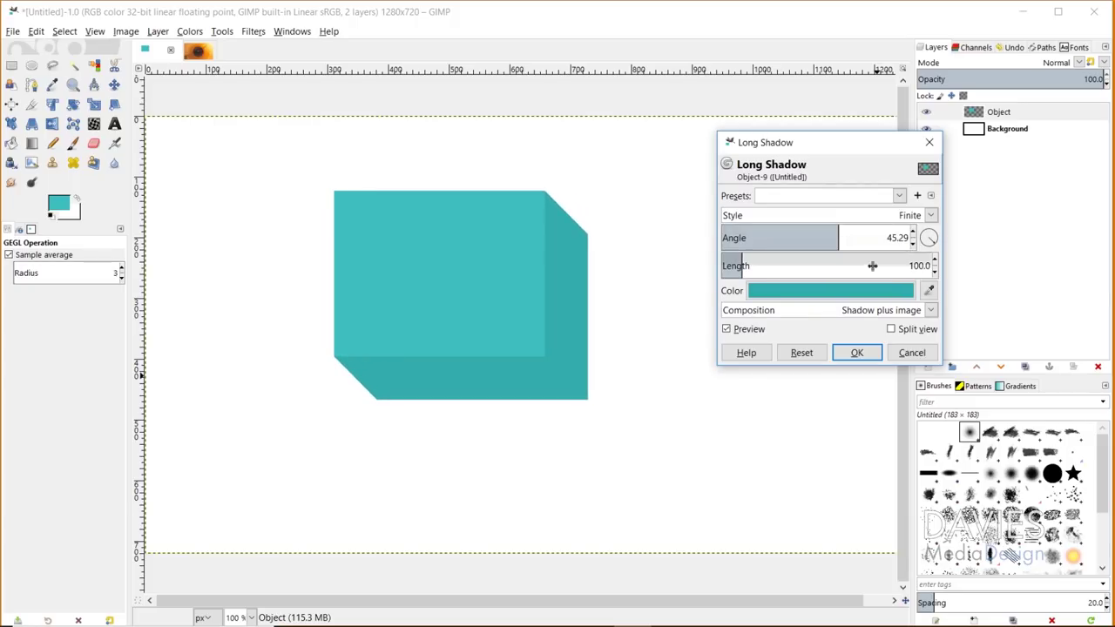
{"action": "left_click", "coordinate": [834, 312]}
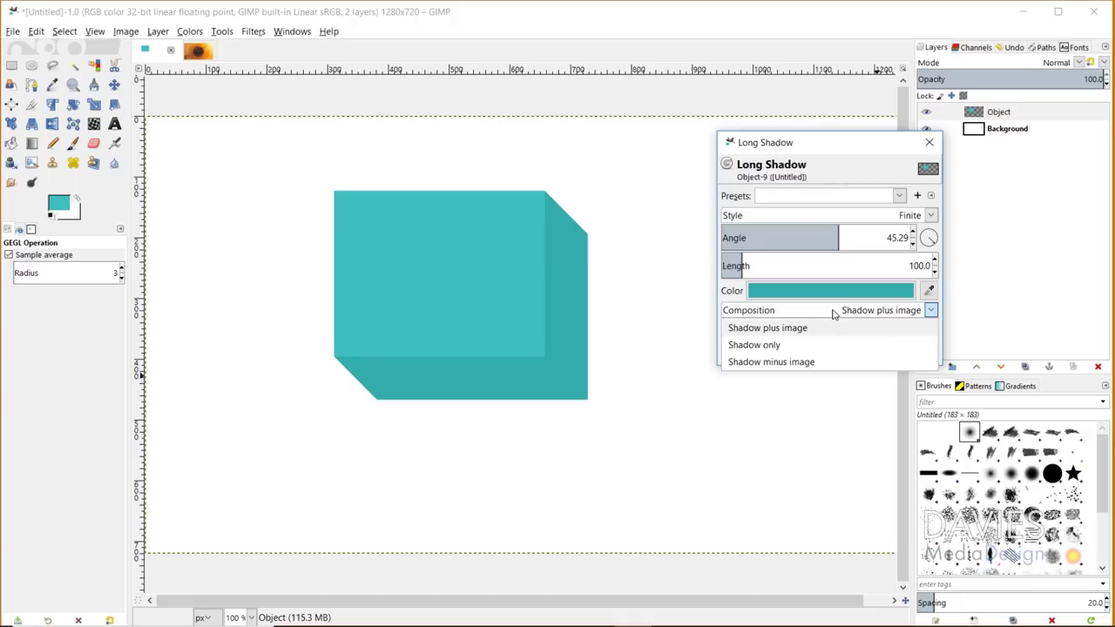
{"action": "left_click", "coordinate": [772, 346]}
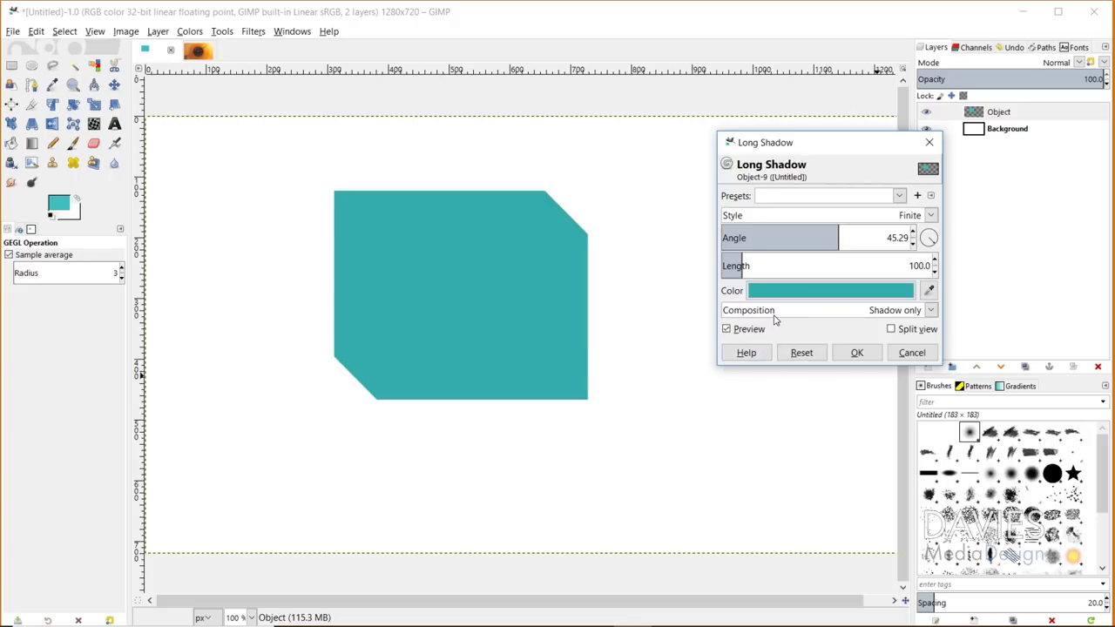
{"action": "left_click", "coordinate": [775, 316]}
{"action": "left_click", "coordinate": [800, 363]}
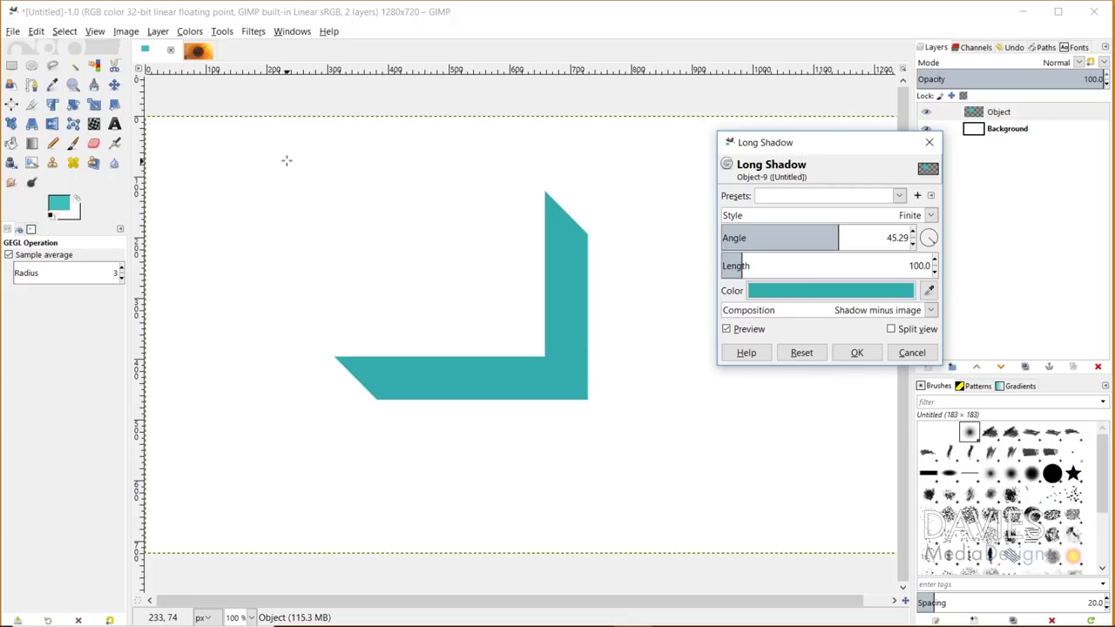
{"action": "left_click", "coordinate": [825, 313]}
{"action": "left_click", "coordinate": [831, 327]}
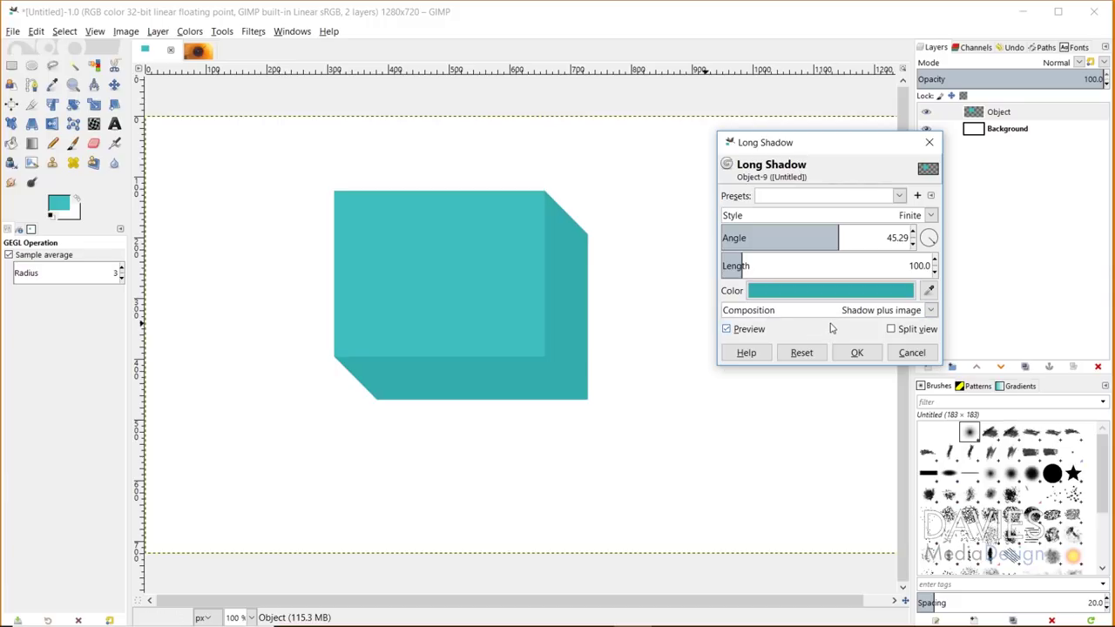
Toggle Preview and Split view, then apply the Finite long shadow (angle 45.29, length 100)
{"action": "left_click", "coordinate": [727, 330]}
{"action": "left_click", "coordinate": [727, 330]}
{"action": "left_click", "coordinate": [891, 330]}
{"action": "left_click", "coordinate": [893, 330]}
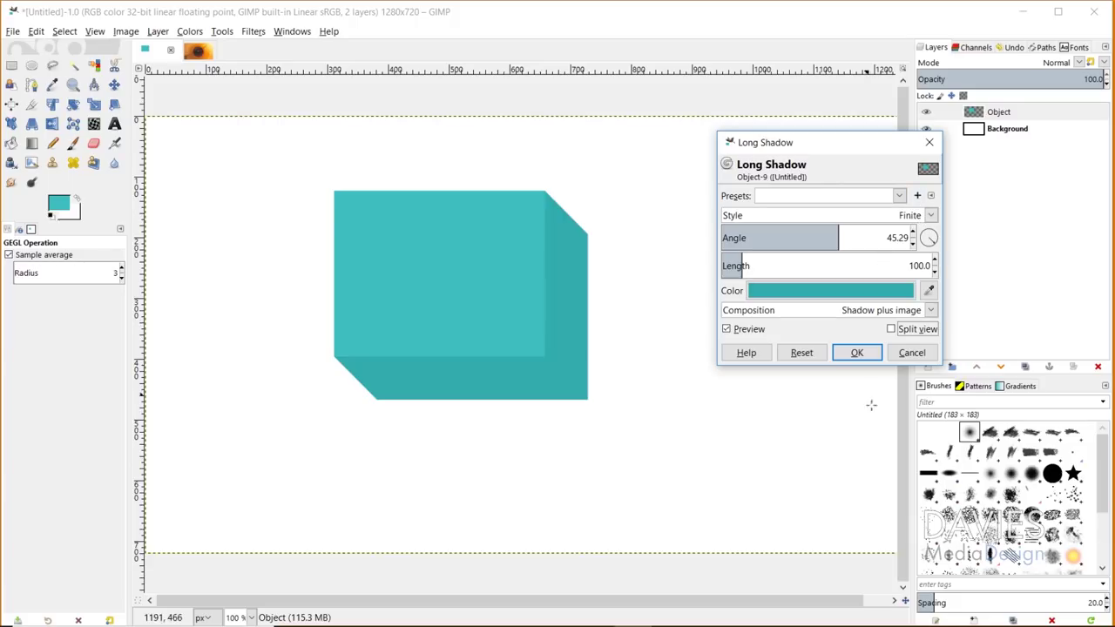
{"action": "left_click", "coordinate": [857, 352]}
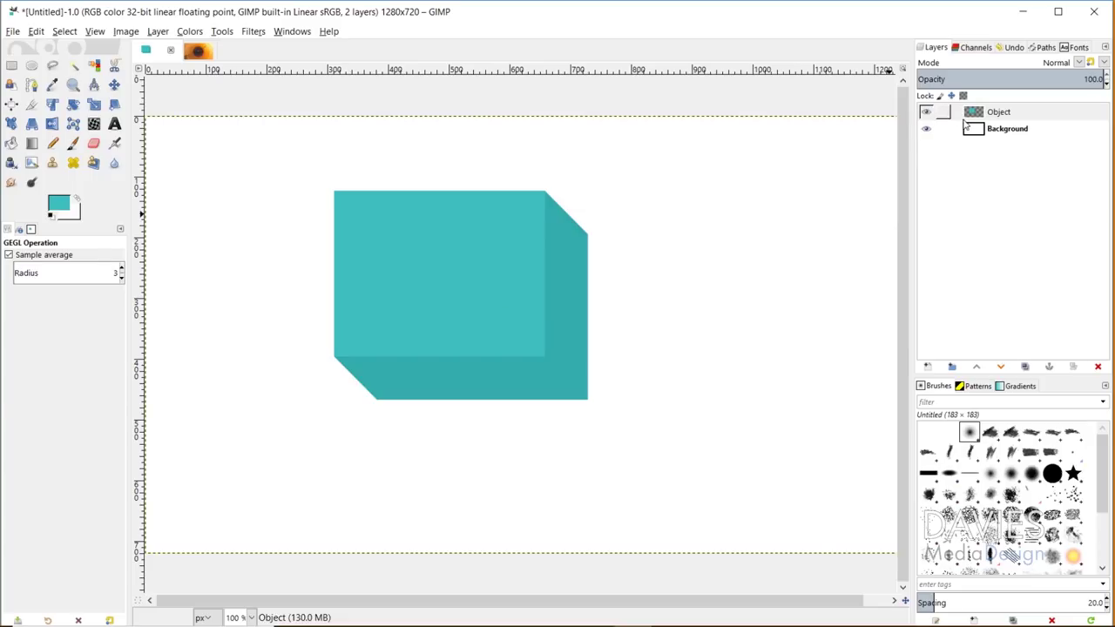
Add a 'GIMP' text layer on the box's front face
{"action": "key", "text": "shift+b"}
{"action": "left_click", "coordinate": [115, 125]}
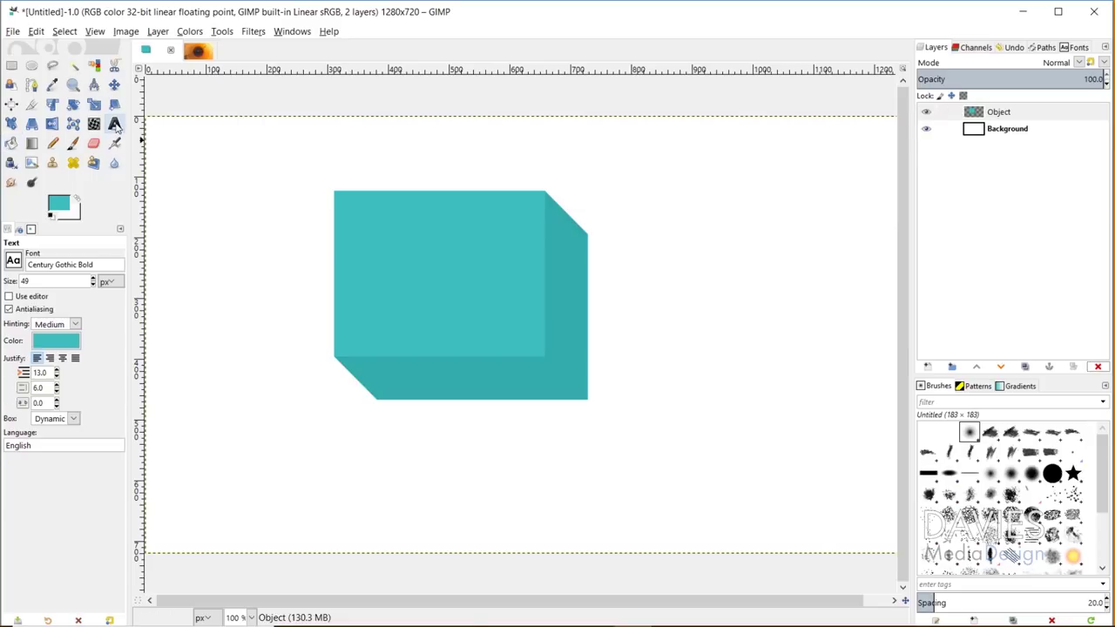
{"action": "left_click", "coordinate": [365, 260]}
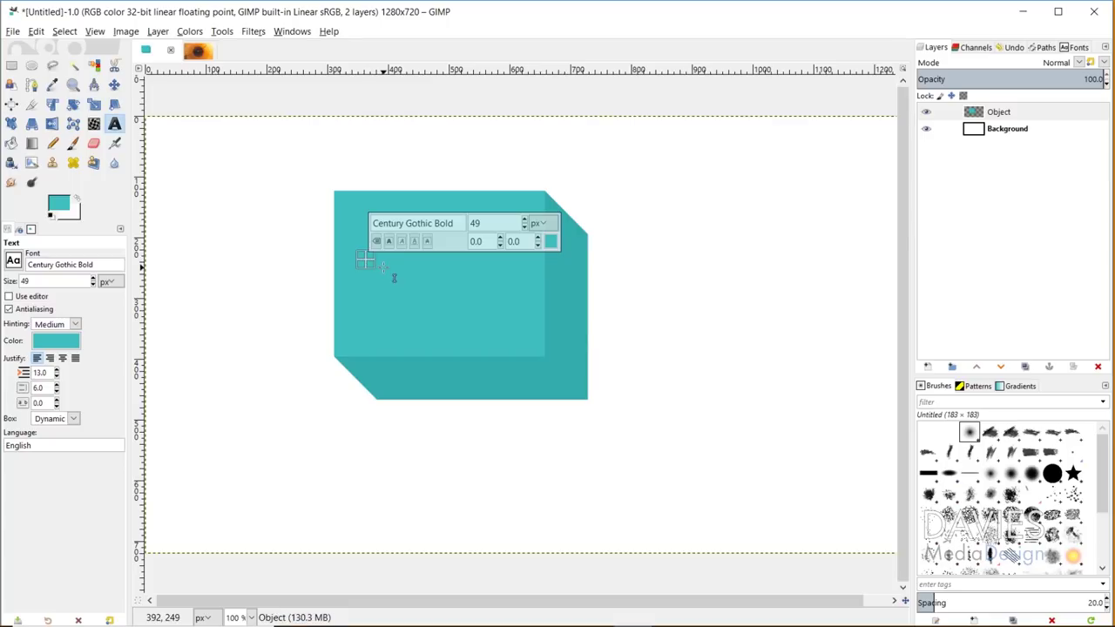
{"action": "type", "text": "GIMP"}
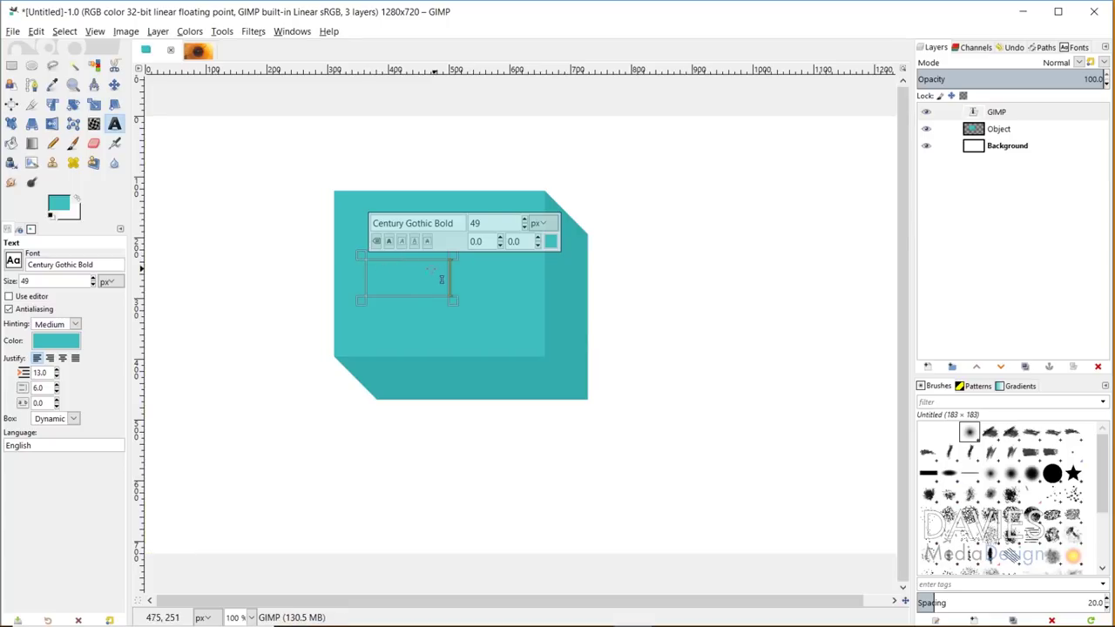
{"action": "left_click_drag", "start_coordinate": [452, 279], "coordinate": [373, 279]}
Make the GIMP text white at size 92 and move it to the box's upper-left
{"action": "left_click", "coordinate": [46, 344]}
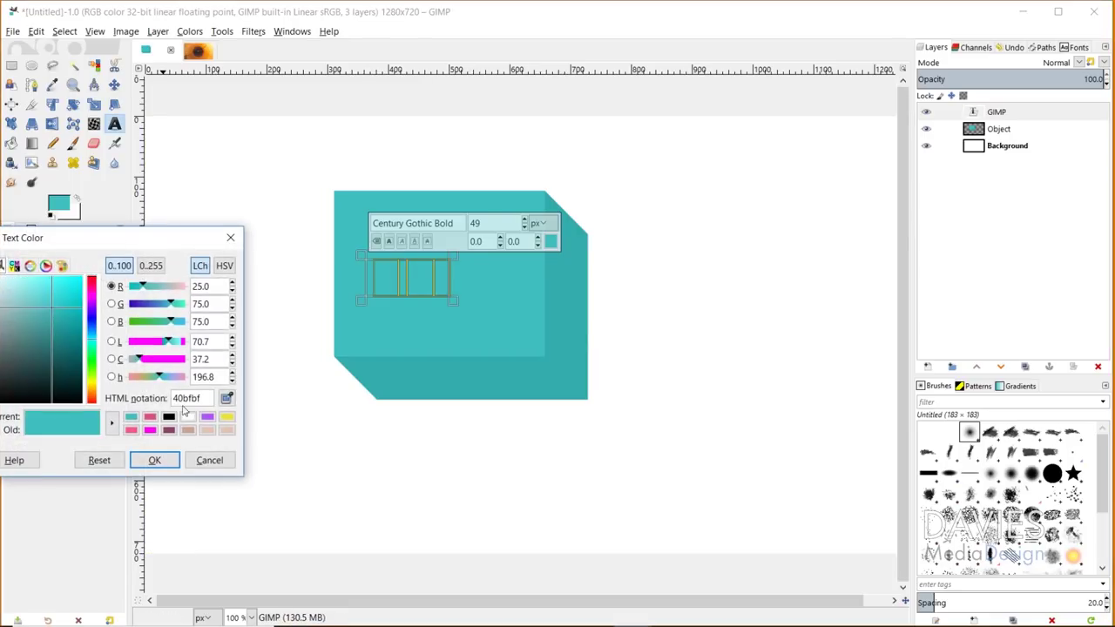
{"action": "left_click", "coordinate": [188, 415]}
{"action": "left_click", "coordinate": [153, 457]}
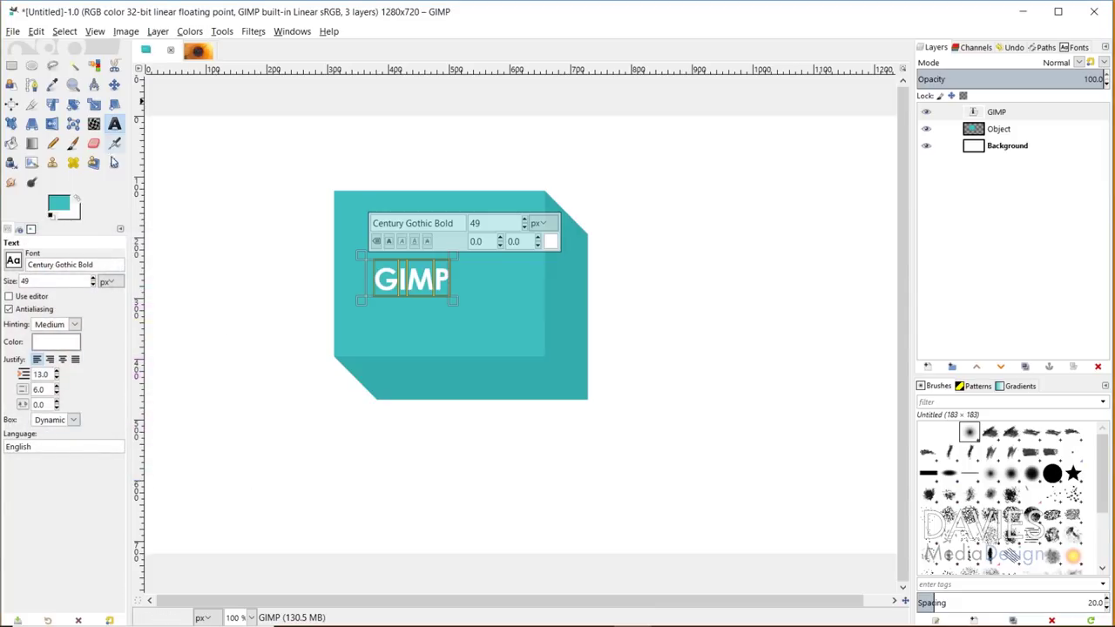
{"action": "left_click_drag", "start_coordinate": [91, 282], "coordinate": [94, 285]}
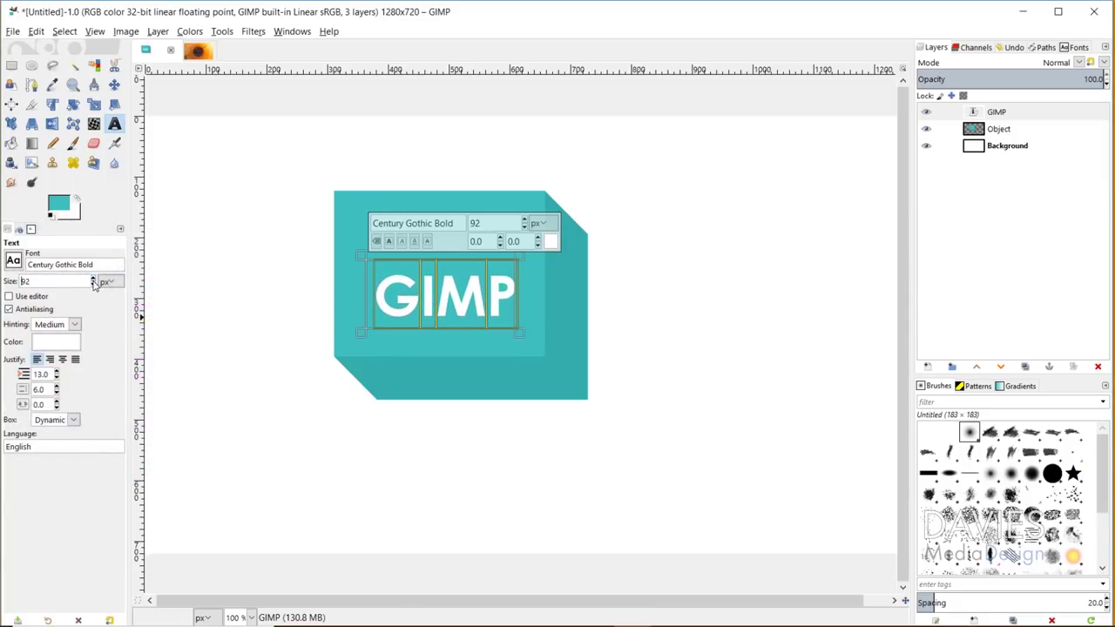
{"action": "left_click", "coordinate": [114, 84]}
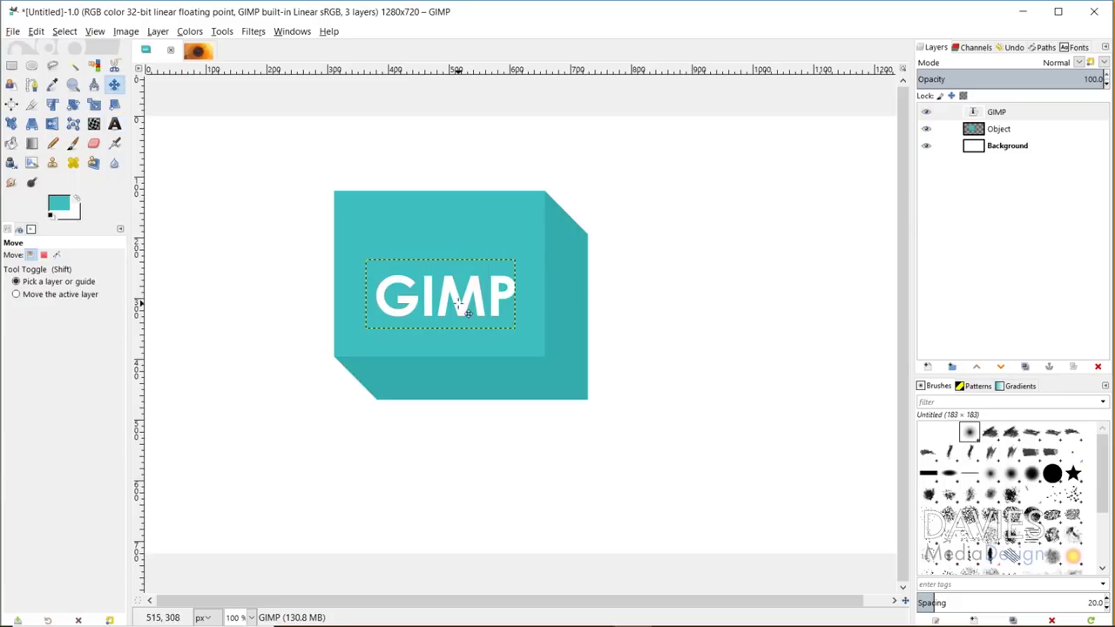
{"action": "left_click_drag", "start_coordinate": [470, 315], "coordinate": [454, 261]}
Open the Long Shadow filter on the GIMP text layer
{"action": "left_click", "coordinate": [985, 116]}
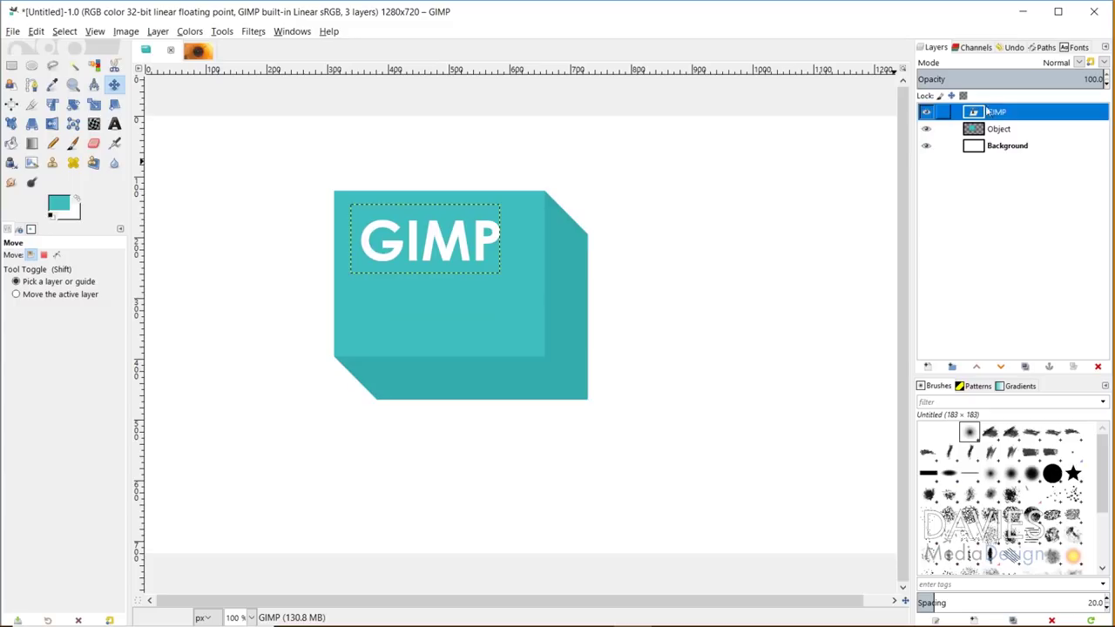
{"action": "left_click", "coordinate": [253, 31]}
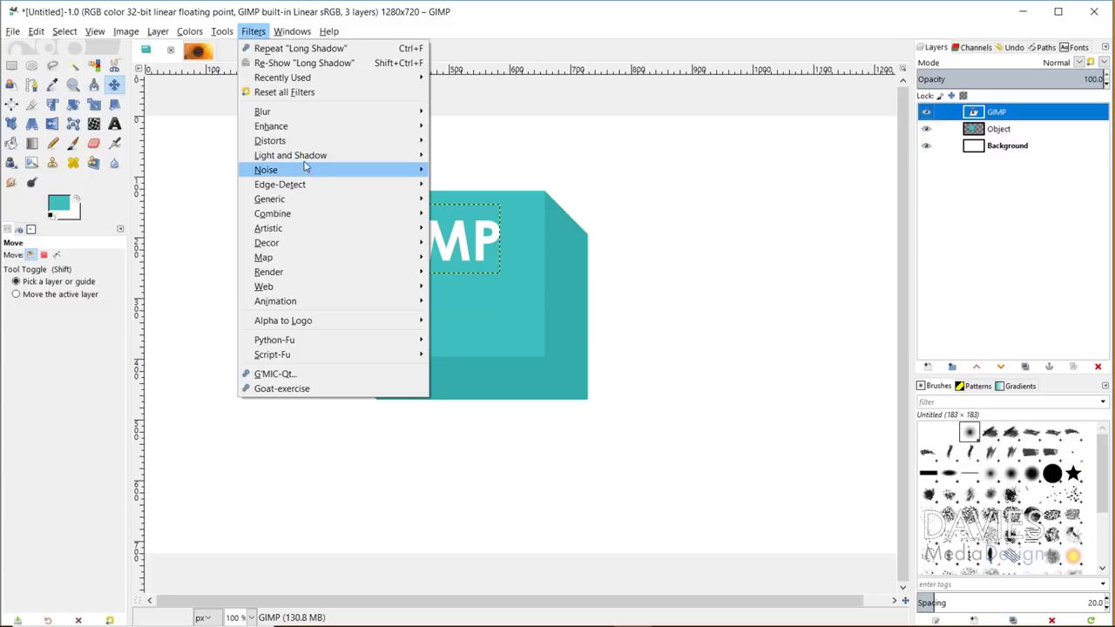
{"action": "mouse_move", "coordinate": [310, 163]}
{"action": "left_click", "coordinate": [503, 248]}
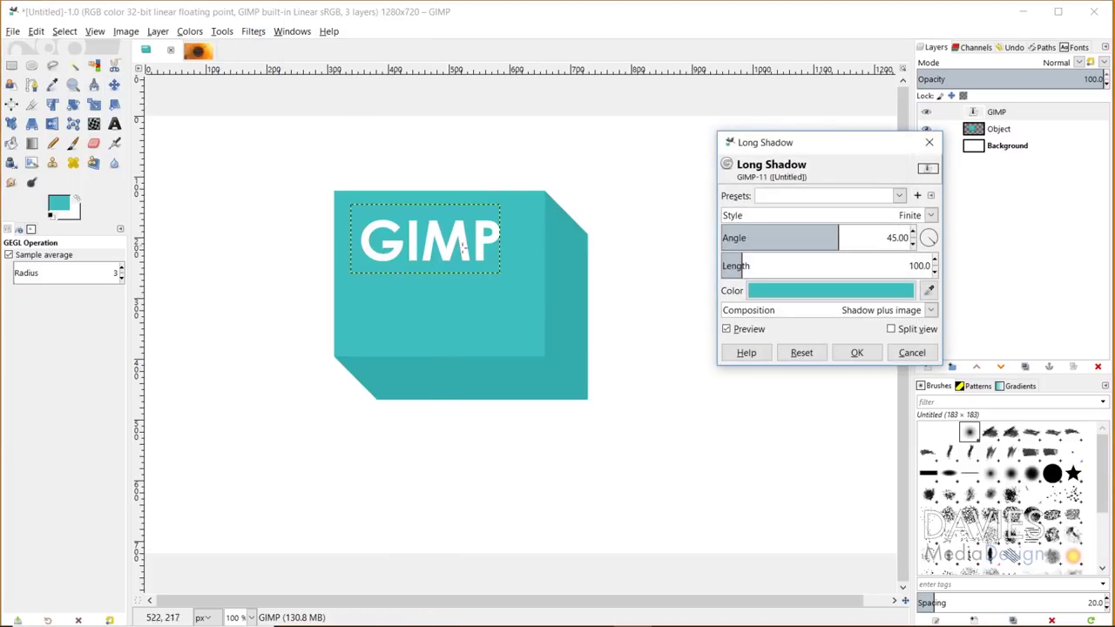
Try a pale cyan Fading shadow on the text, then cancel the filter
{"action": "left_click", "coordinate": [792, 293]}
{"action": "left_click_drag", "start_coordinate": [693, 228], "coordinate": [690, 253]}
{"action": "left_click", "coordinate": [841, 423]}
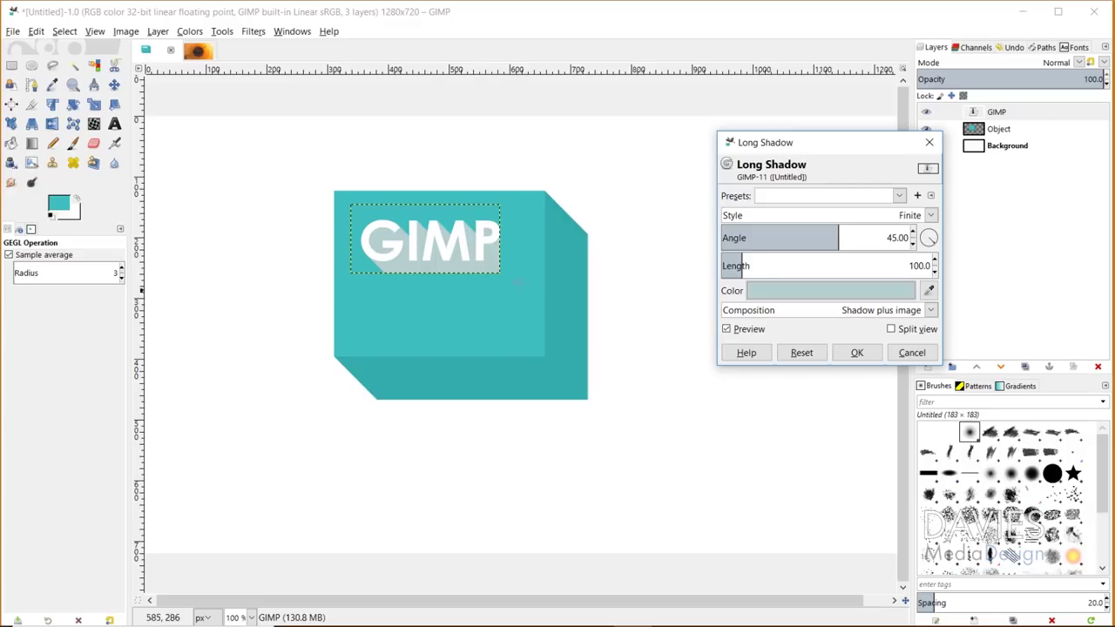
{"action": "left_click", "coordinate": [929, 215]}
{"action": "left_click", "coordinate": [820, 264]}
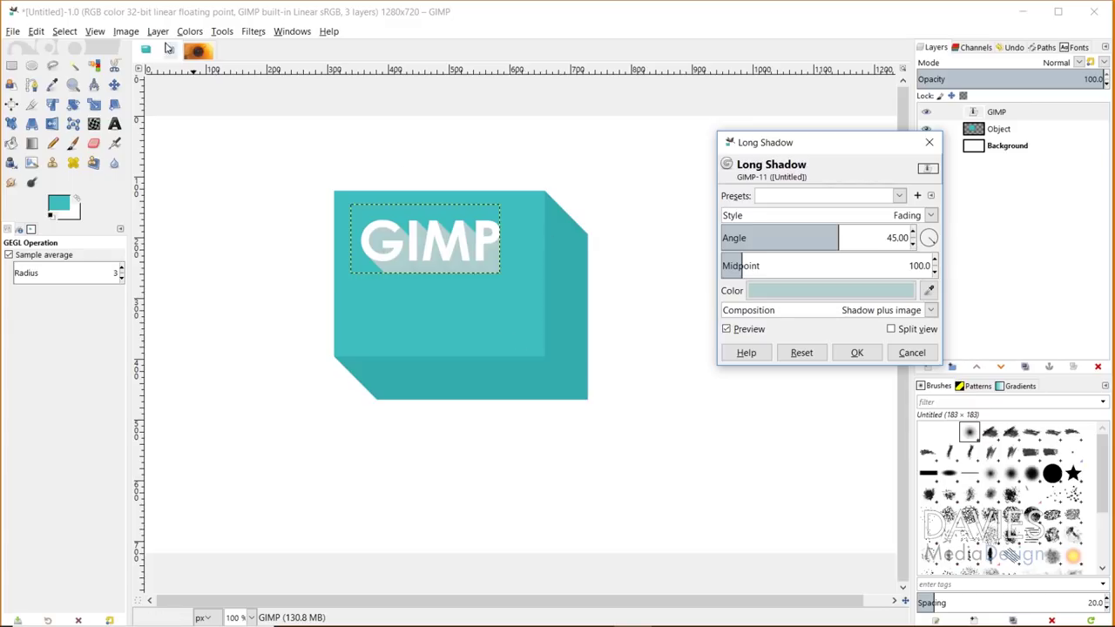
{"action": "left_click", "coordinate": [912, 353]}
Fit the GIMP text layer to the image size and start a Long Shadow on it
{"action": "left_click", "coordinate": [157, 31]}
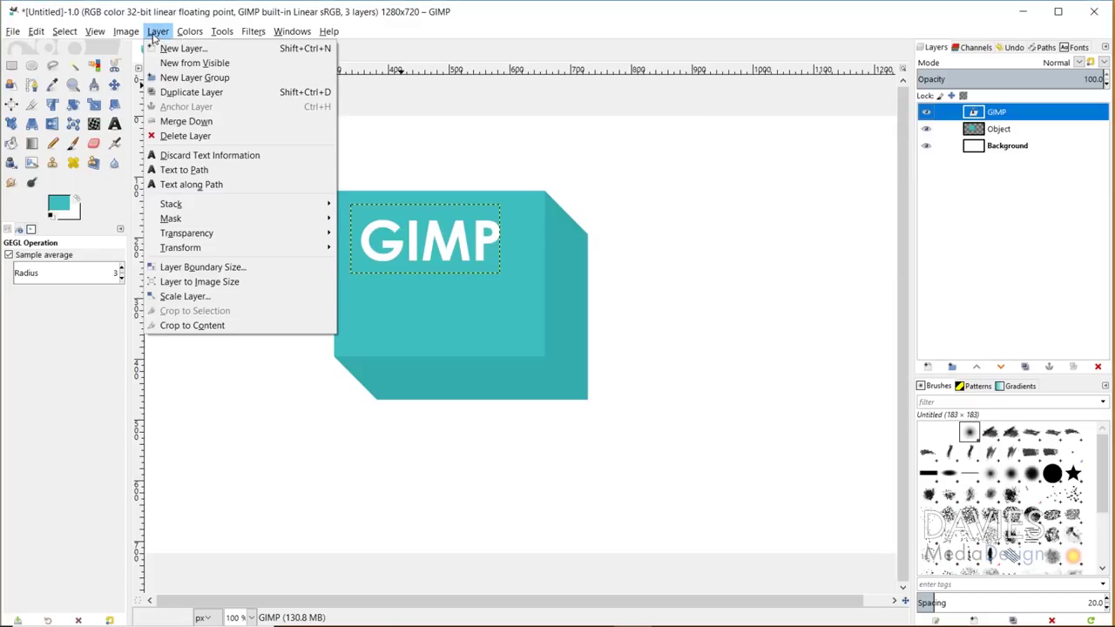
{"action": "left_click", "coordinate": [202, 277]}
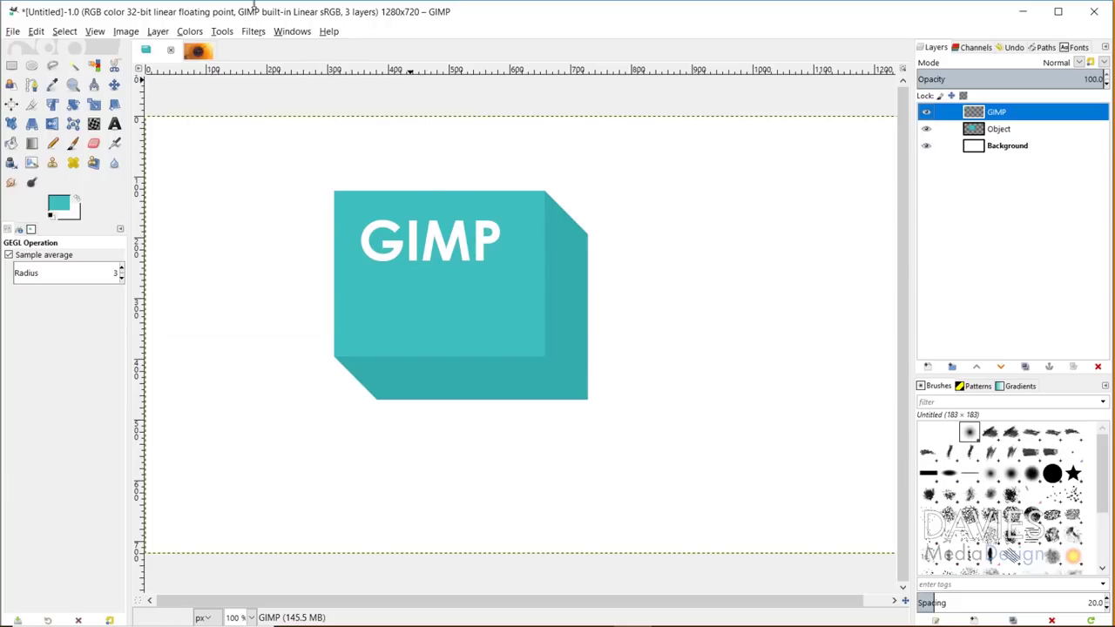
{"action": "left_click", "coordinate": [255, 33]}
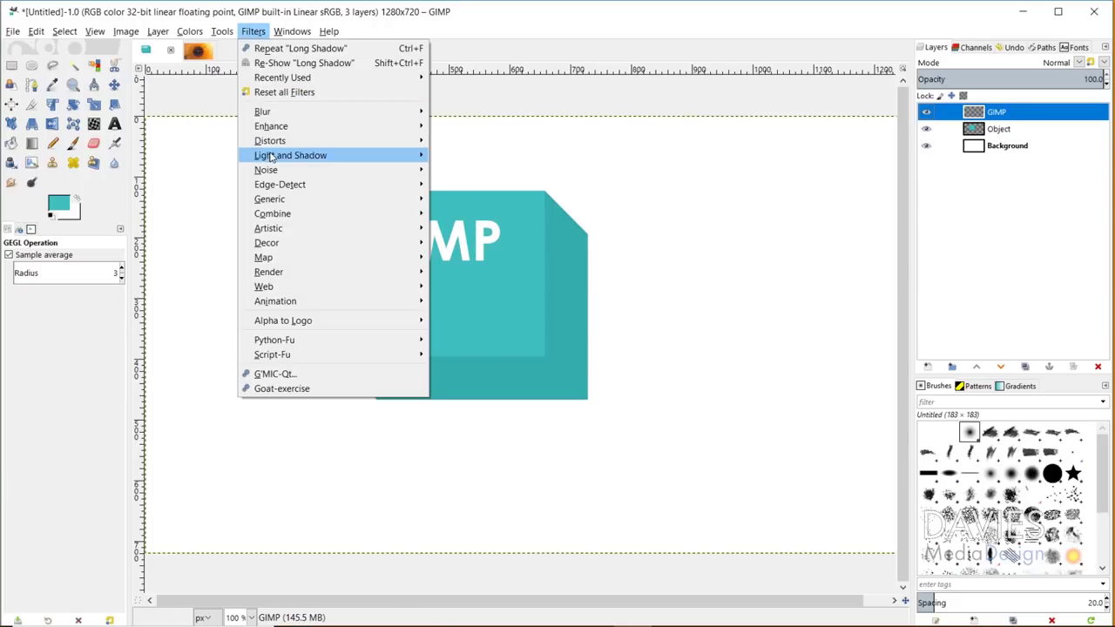
{"action": "mouse_move", "coordinate": [273, 157]}
{"action": "left_click", "coordinate": [474, 247]}
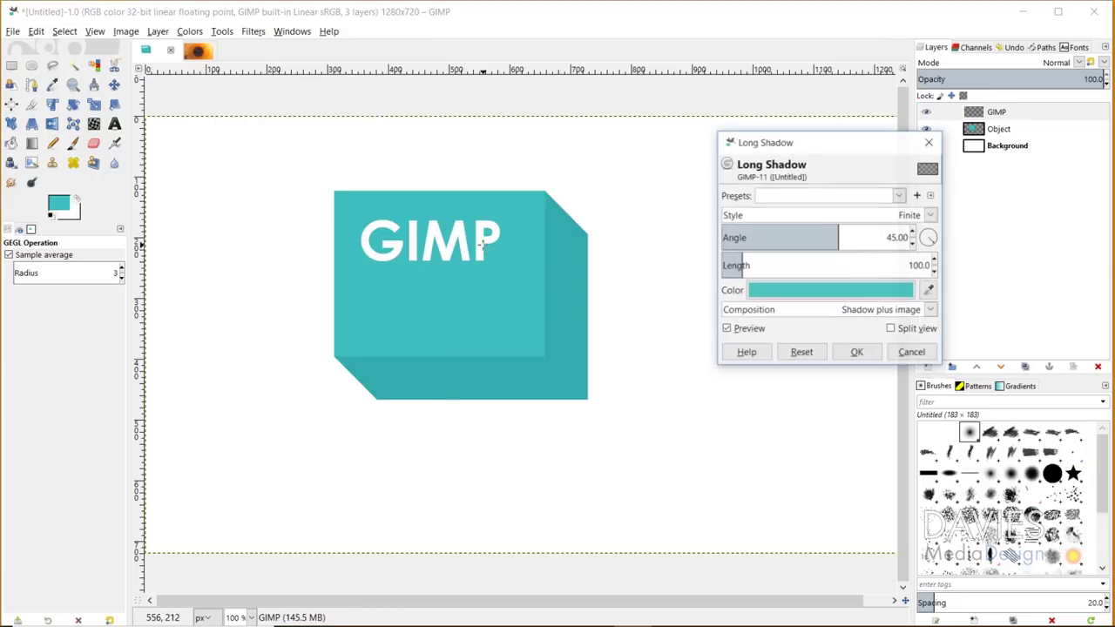
Make the long shadow pale teal and lengthen it to about 193.6 down-right
{"action": "left_click", "coordinate": [777, 291]}
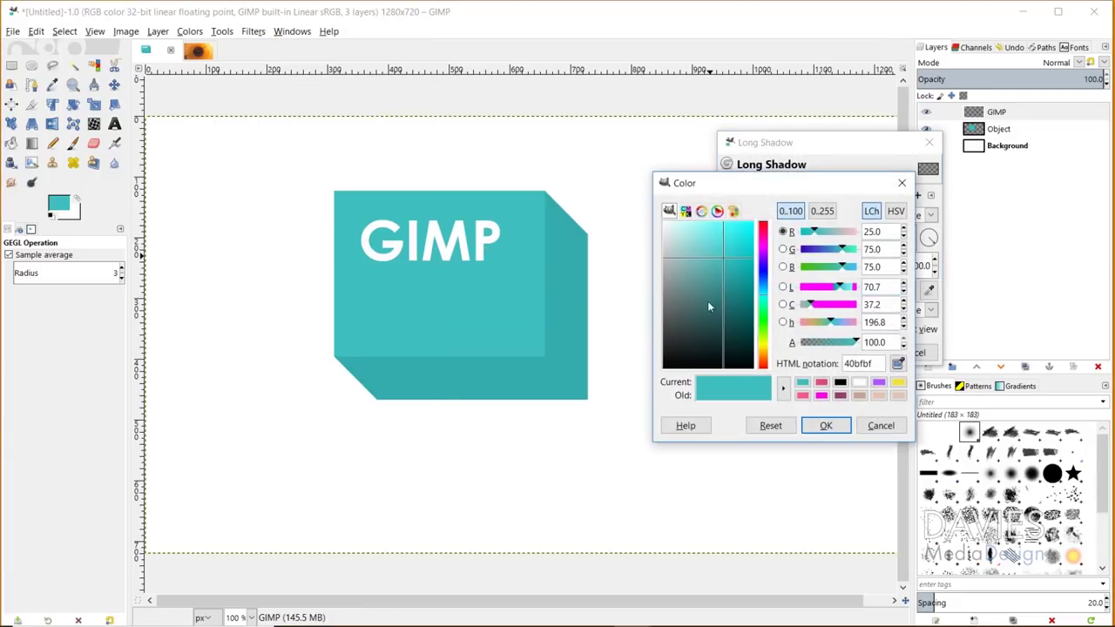
{"action": "left_click_drag", "start_coordinate": [708, 298], "coordinate": [686, 223]}
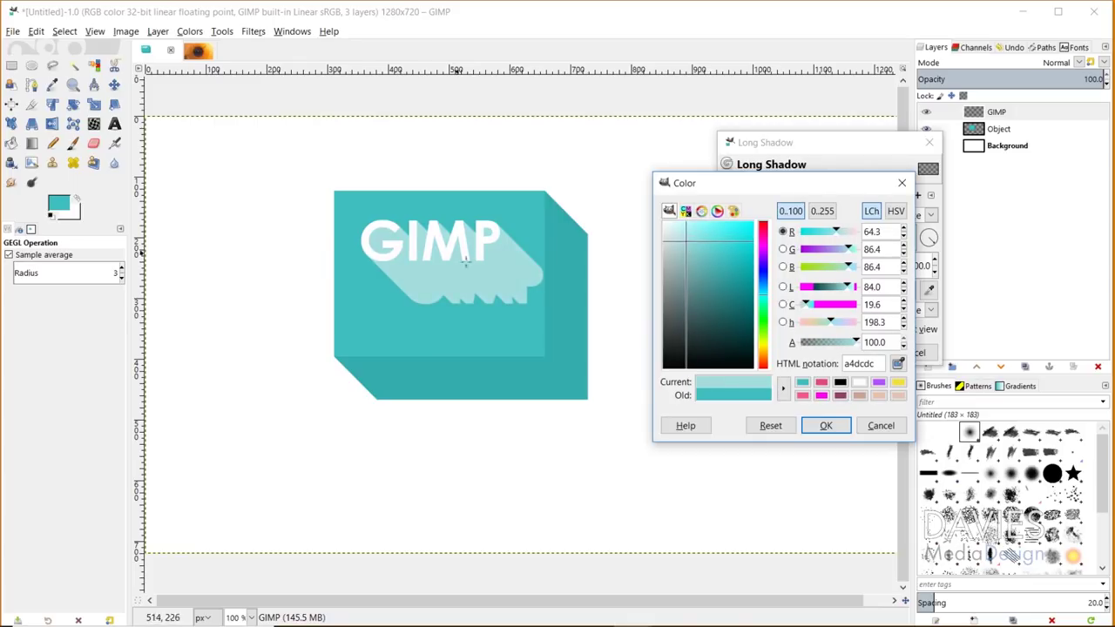
{"action": "left_click", "coordinate": [825, 425]}
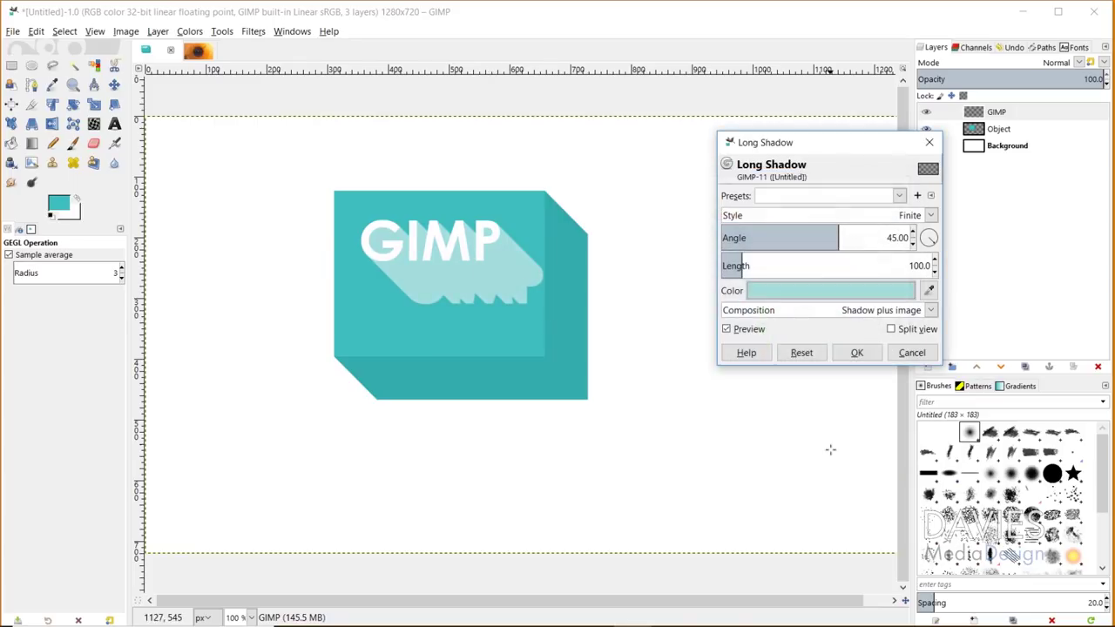
{"action": "left_click_drag", "start_coordinate": [764, 272], "coordinate": [723, 258]}
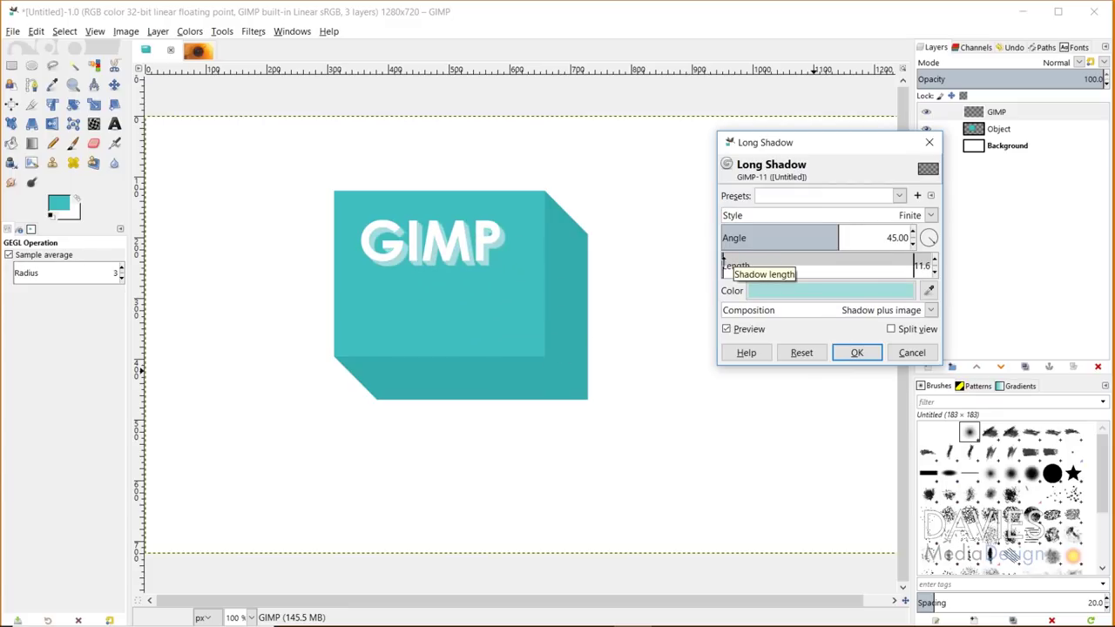
{"action": "left_click_drag", "start_coordinate": [723, 257], "coordinate": [760, 268]}
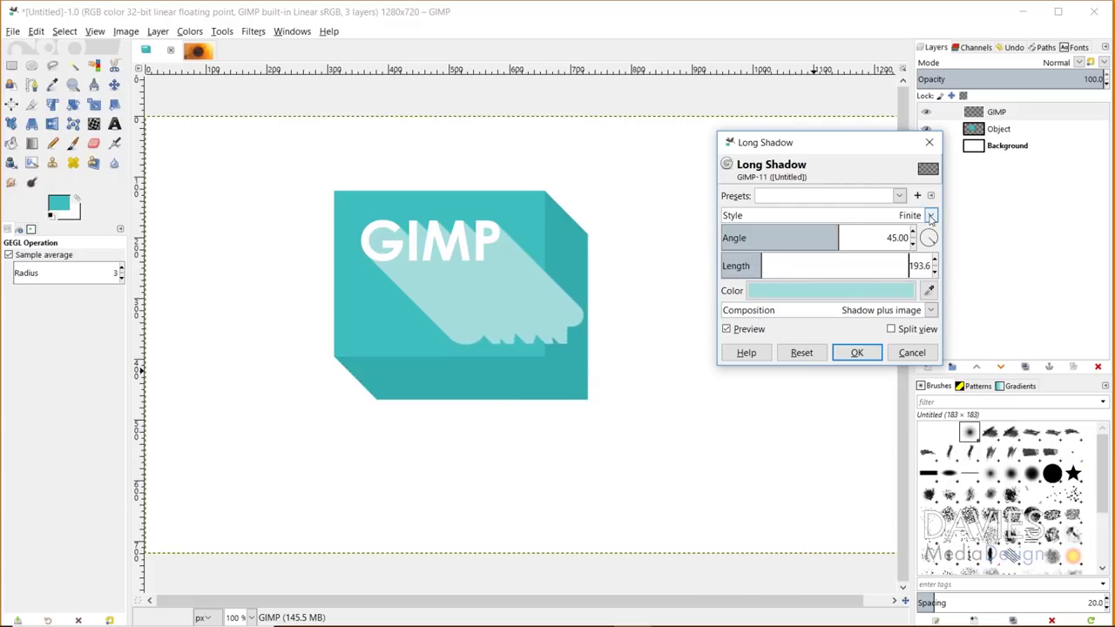
Switch the long shadow to Fading style with a midpoint of about 17.3
{"action": "left_click", "coordinate": [930, 216]}
{"action": "left_click", "coordinate": [852, 268]}
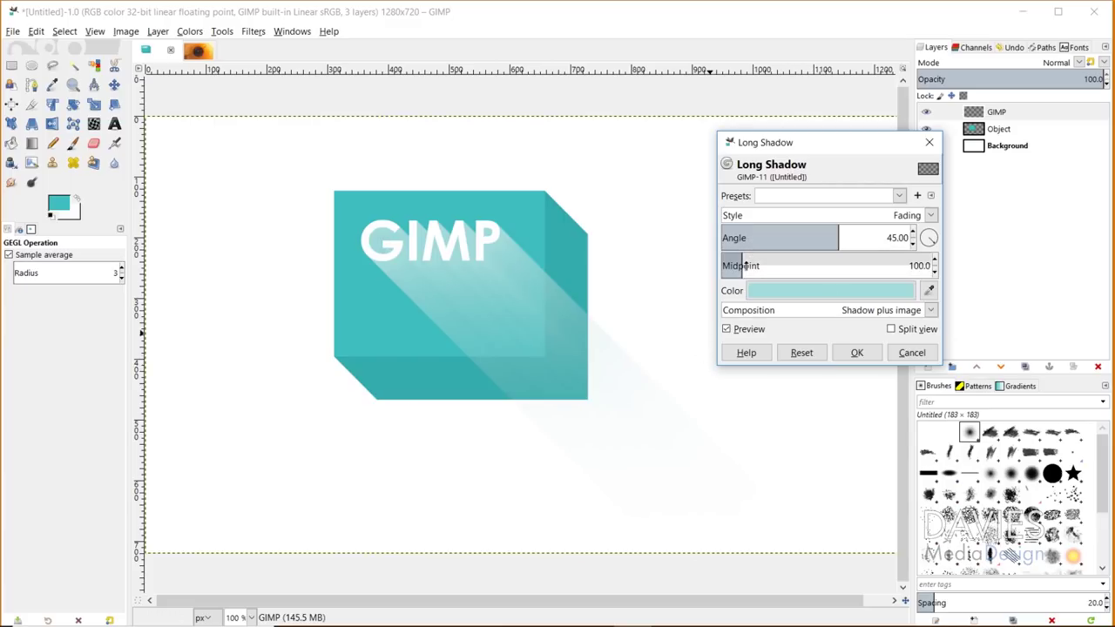
{"action": "mouse_move", "coordinate": [742, 259]}
{"action": "left_mouse_down"}
{"action": "mouse_move", "coordinate": [778, 261]}
{"action": "mouse_move", "coordinate": [707, 266]}
{"action": "mouse_move", "coordinate": [737, 265]}
{"action": "mouse_move", "coordinate": [724, 266]}
{"action": "left_mouse_up"}
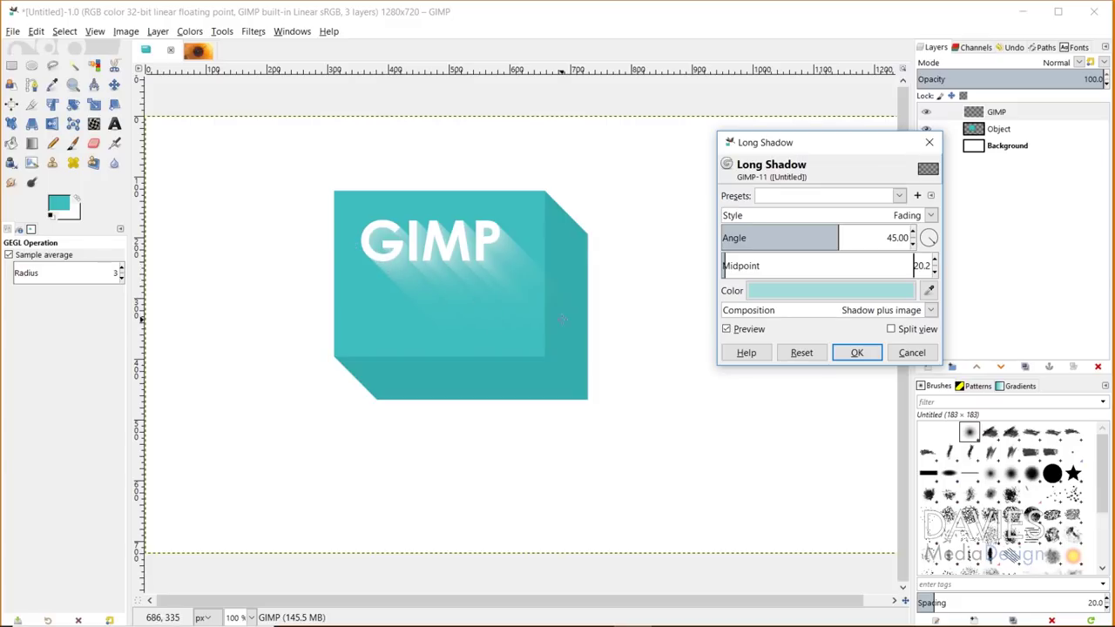
{"action": "left_click_drag", "start_coordinate": [726, 265], "coordinate": [787, 265]}
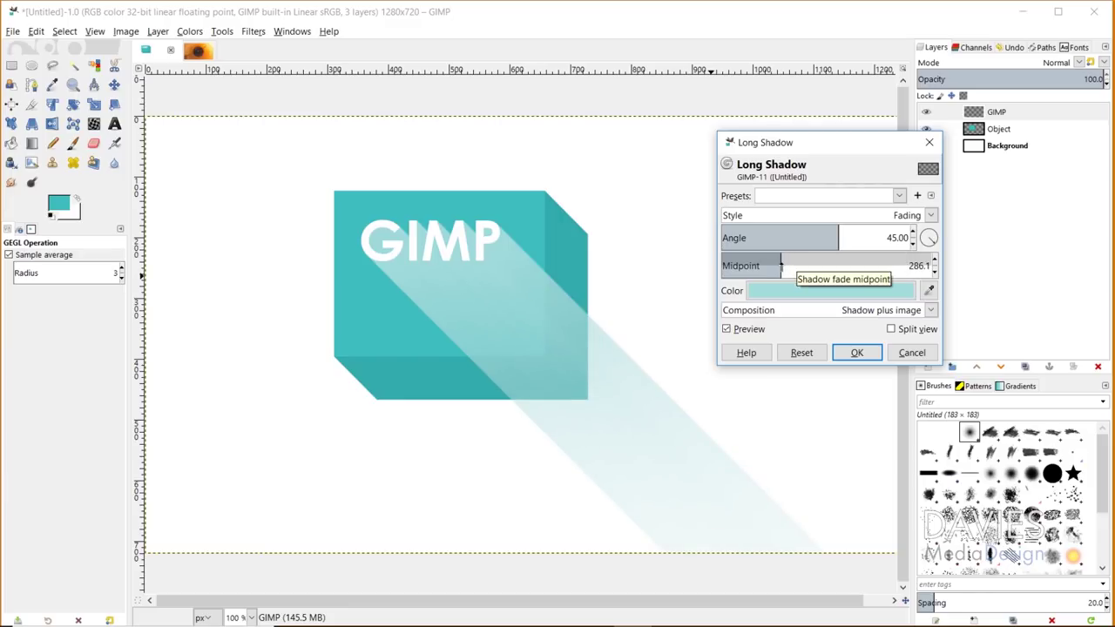
{"action": "left_click_drag", "start_coordinate": [772, 266], "coordinate": [724, 273]}
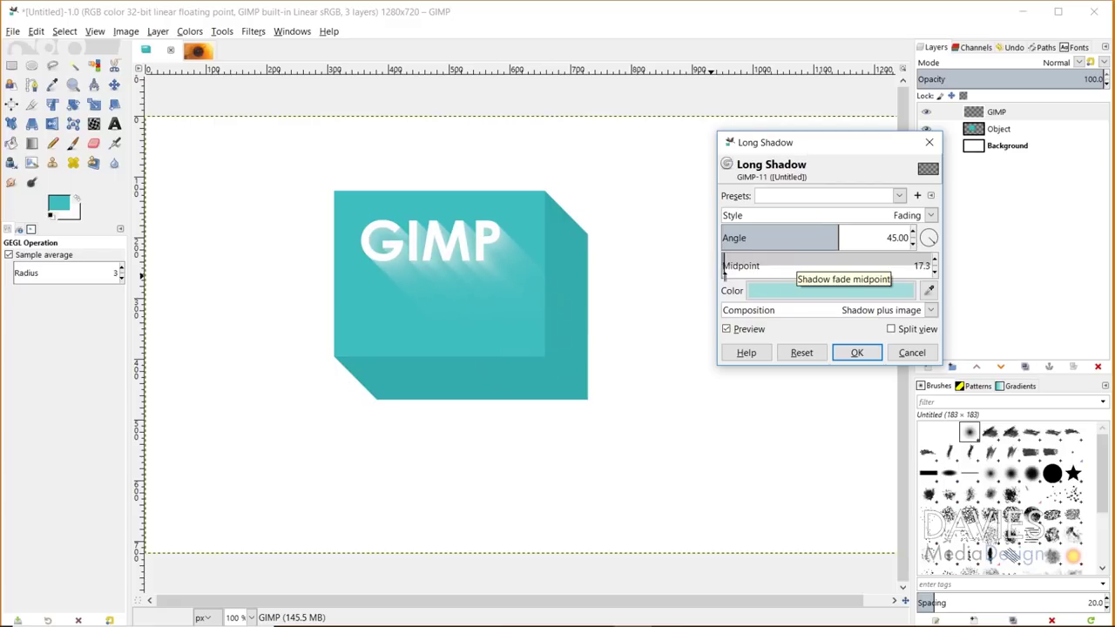
Apply the fading long shadow, then start editing the GIMP text with the Text tool
{"action": "left_click", "coordinate": [851, 352]}
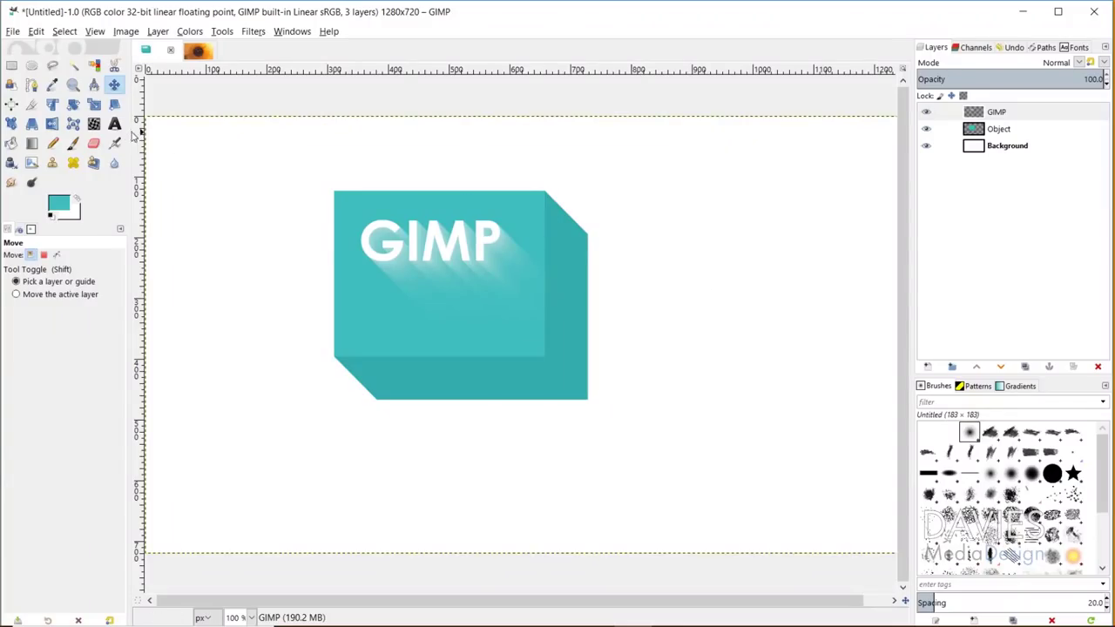
{"action": "left_click", "coordinate": [114, 124]}
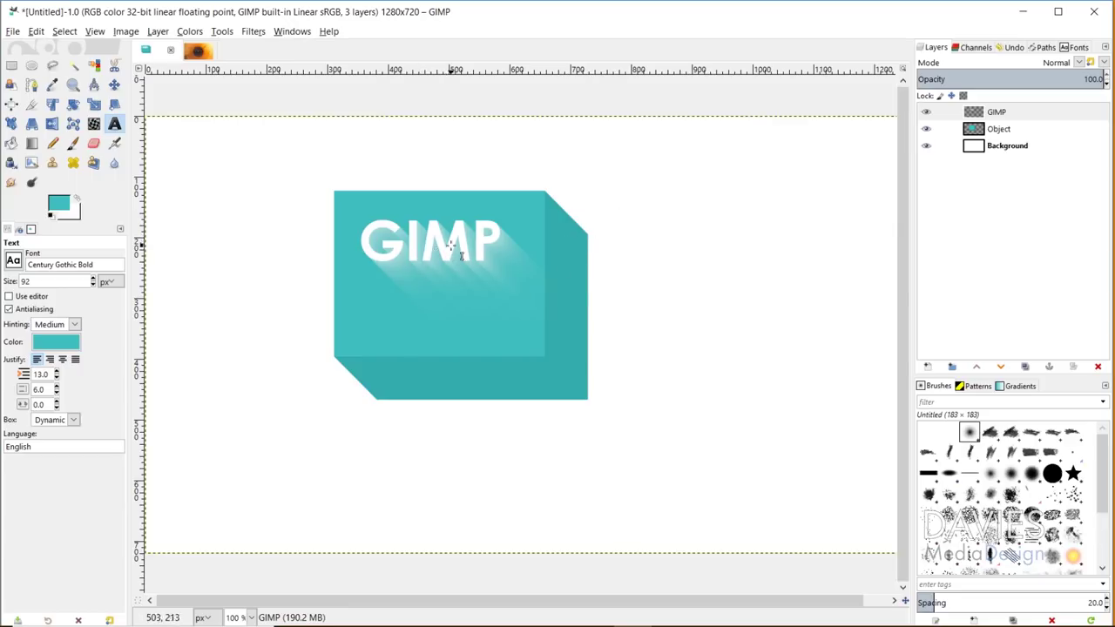
{"action": "left_click", "coordinate": [684, 179]}
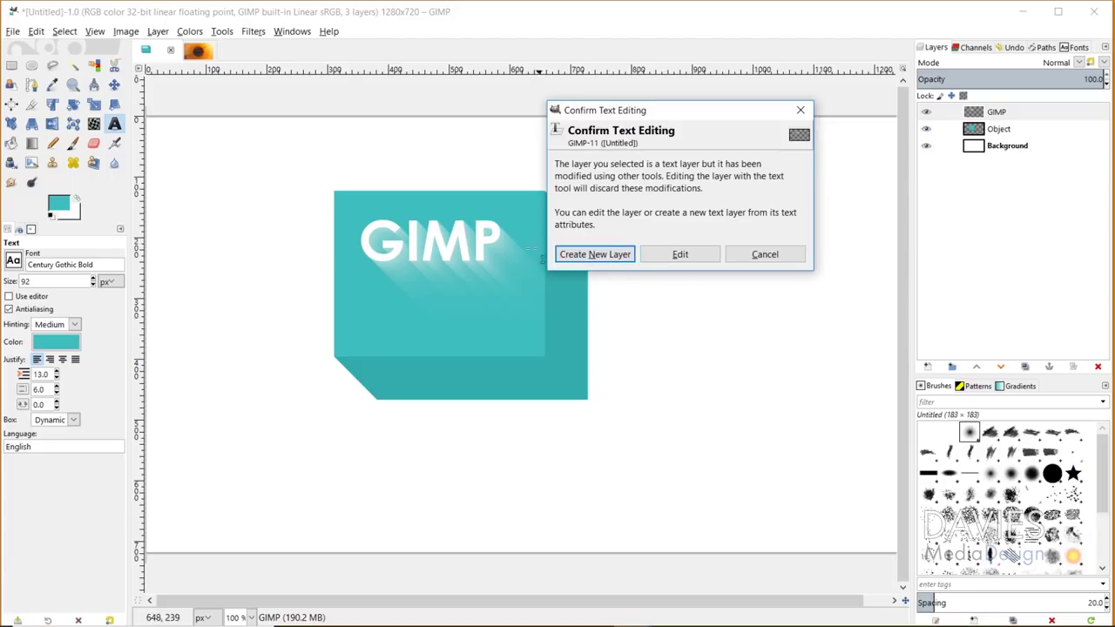
Create a new text layer from the current attributes reading DAVIES
{"action": "left_click", "coordinate": [592, 258]}
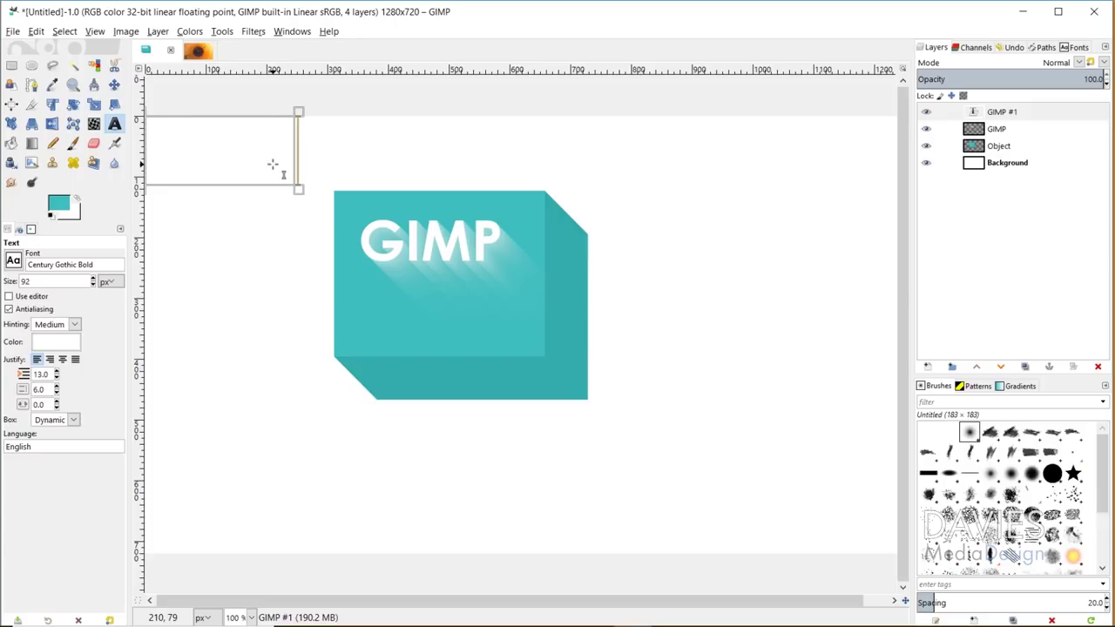
{"action": "type", "text": "d"}
{"action": "key", "text": "ctrl+a"}
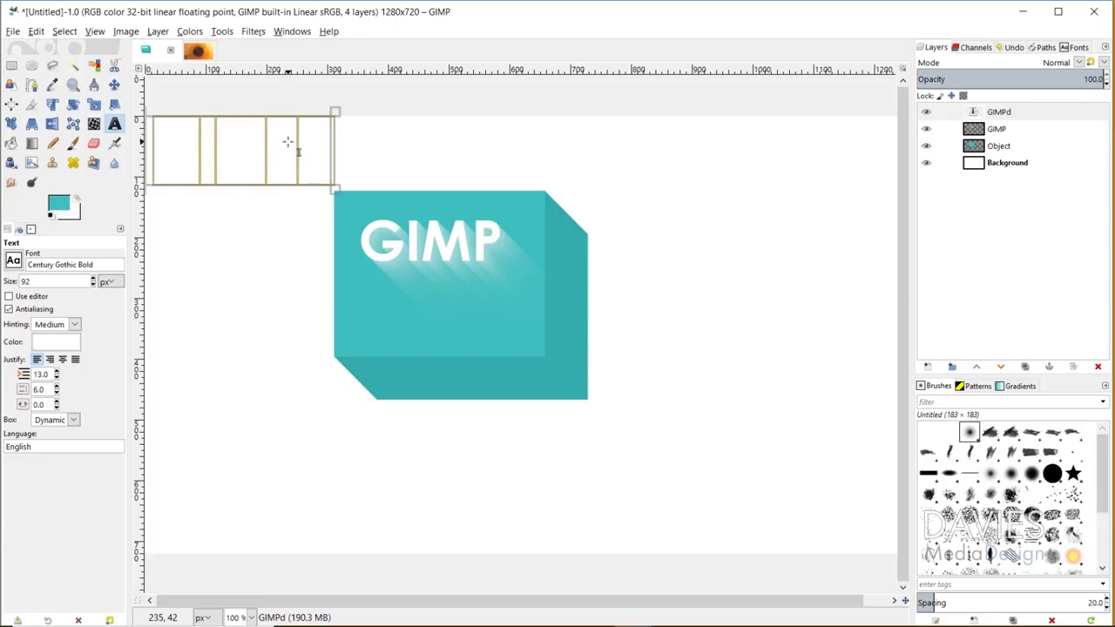
{"action": "type", "text": "DAVIES"}
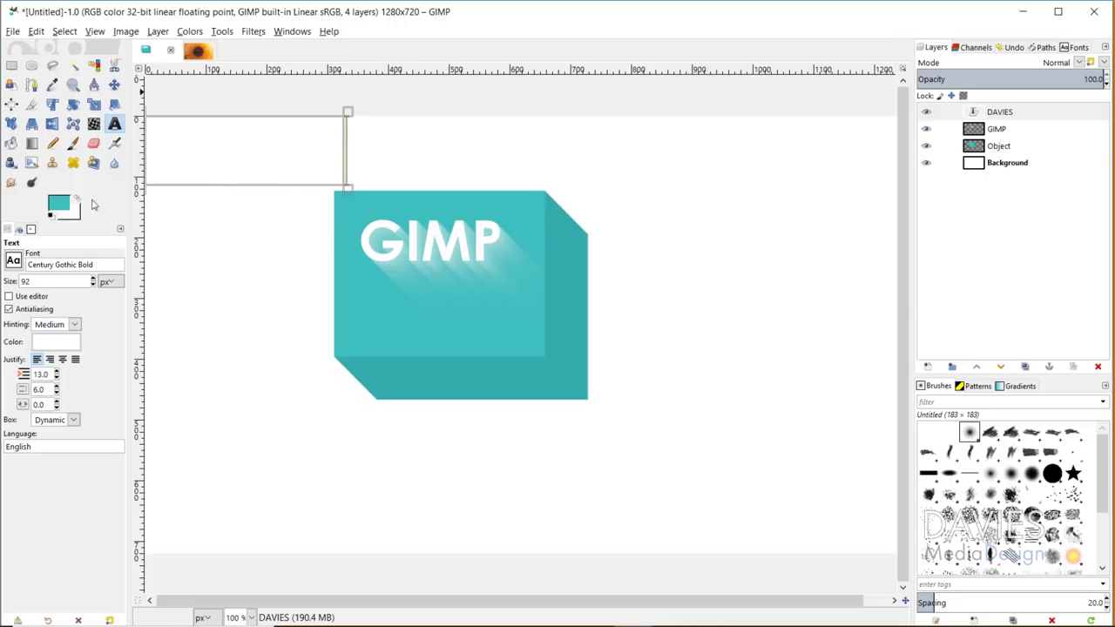
Colour DAVIES teal 40bfbf and move it to the right of the GIMP box
{"action": "left_click", "coordinate": [55, 342]}
{"action": "left_click", "coordinate": [61, 341]}
{"action": "left_click", "coordinate": [131, 418]}
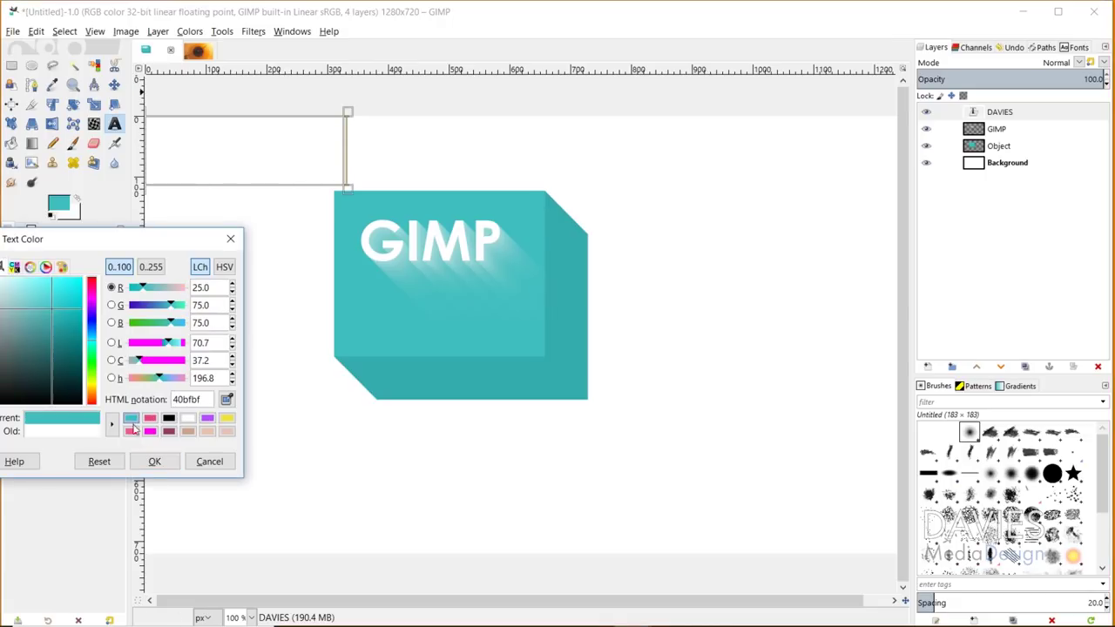
{"action": "left_click", "coordinate": [154, 462]}
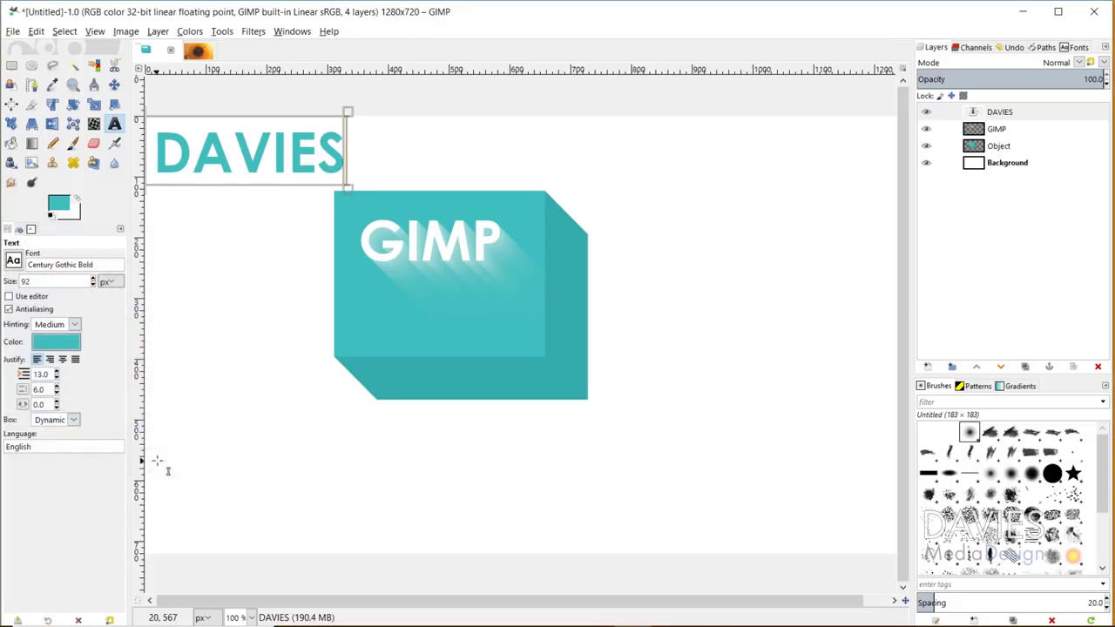
{"action": "left_click", "coordinate": [114, 85]}
{"action": "left_click_drag", "start_coordinate": [212, 173], "coordinate": [702, 248]}
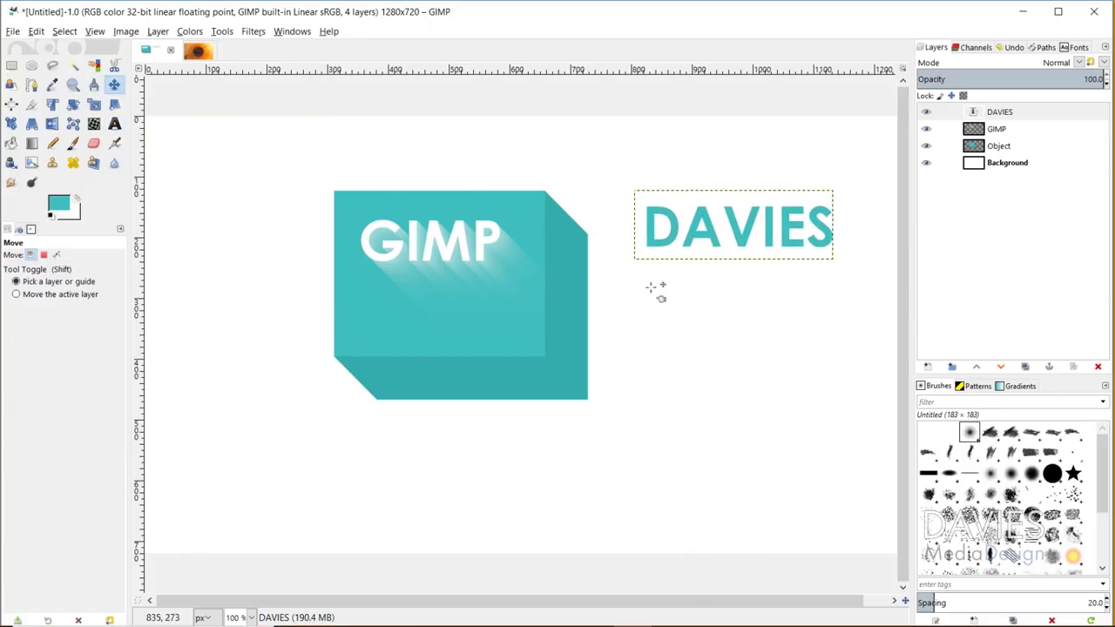
Try right-to-left and vertical rotated text directions on DAVIES
{"action": "left_click", "coordinate": [114, 124]}
{"action": "left_click", "coordinate": [707, 250]}
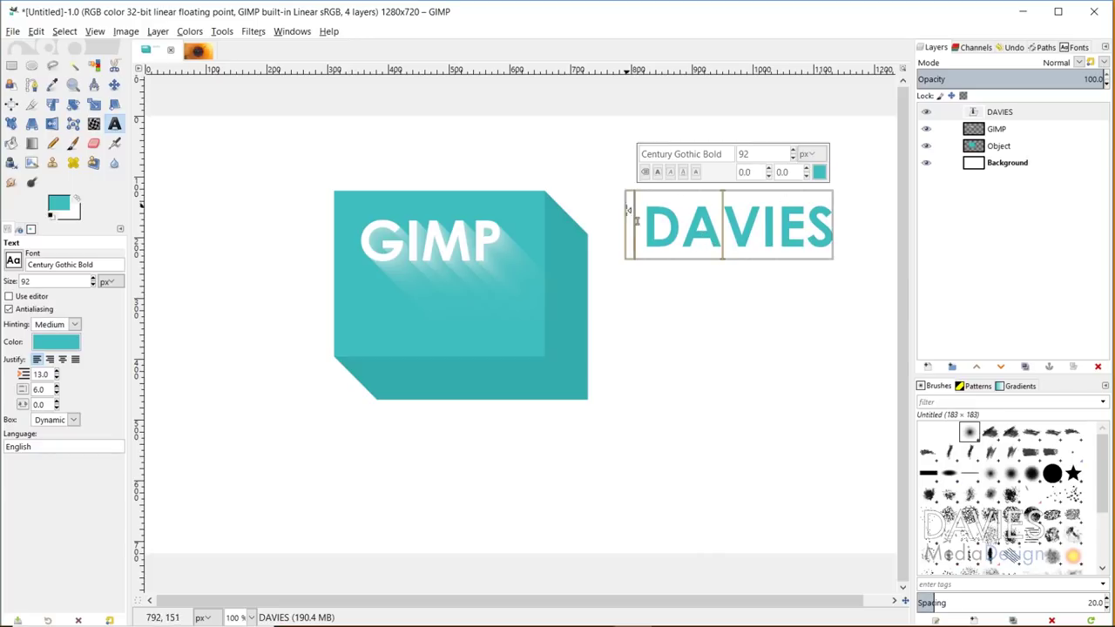
{"action": "right_click", "coordinate": [722, 218]}
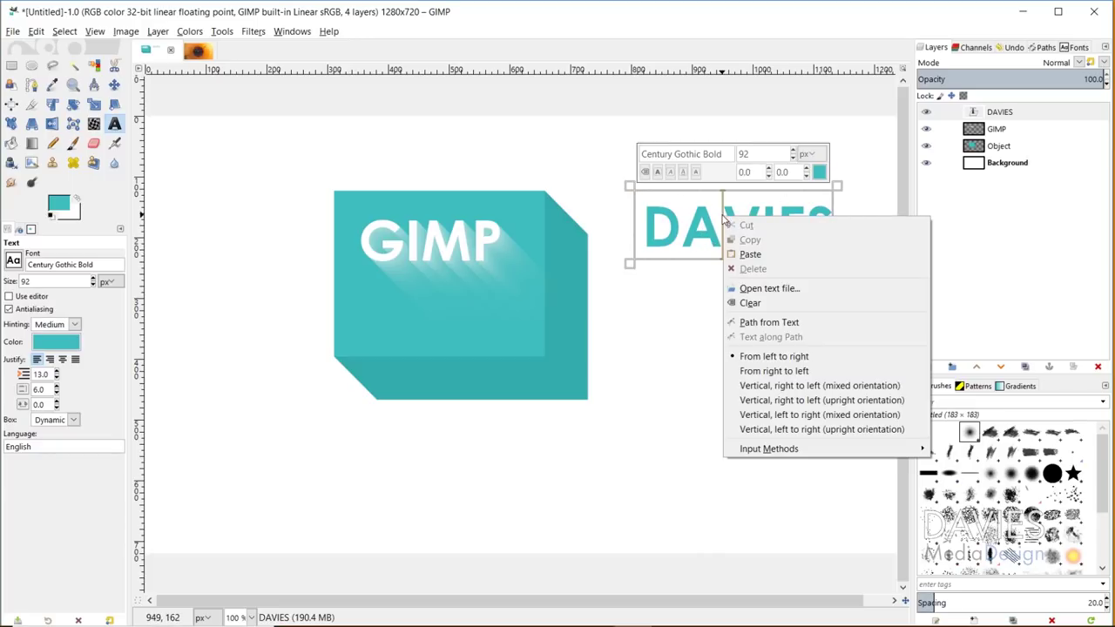
{"action": "left_click", "coordinate": [777, 373]}
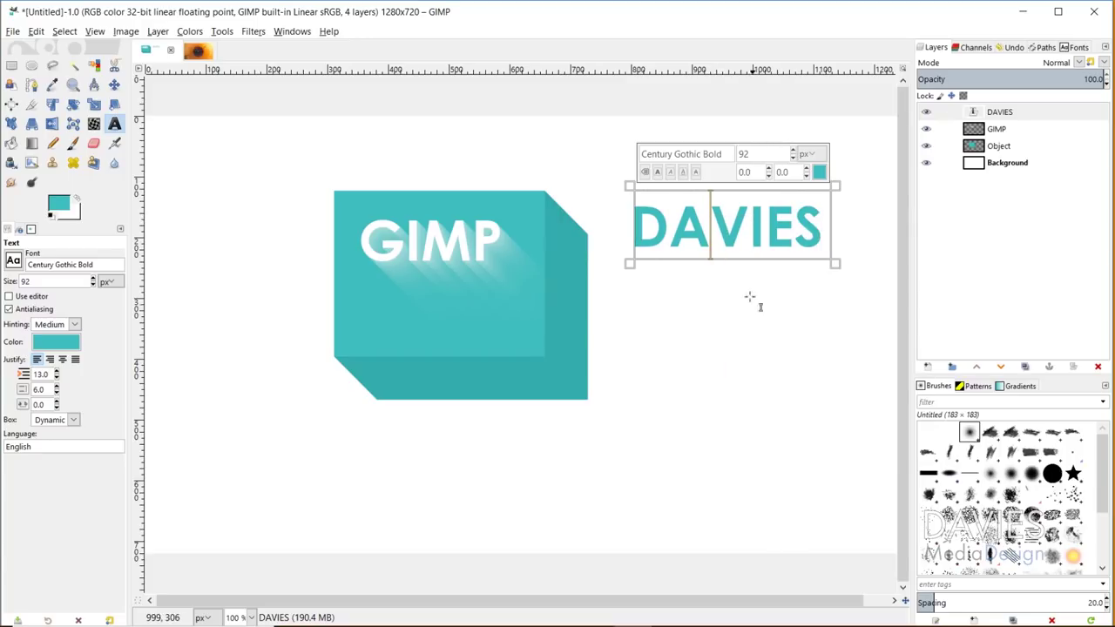
{"action": "right_click", "coordinate": [744, 227]}
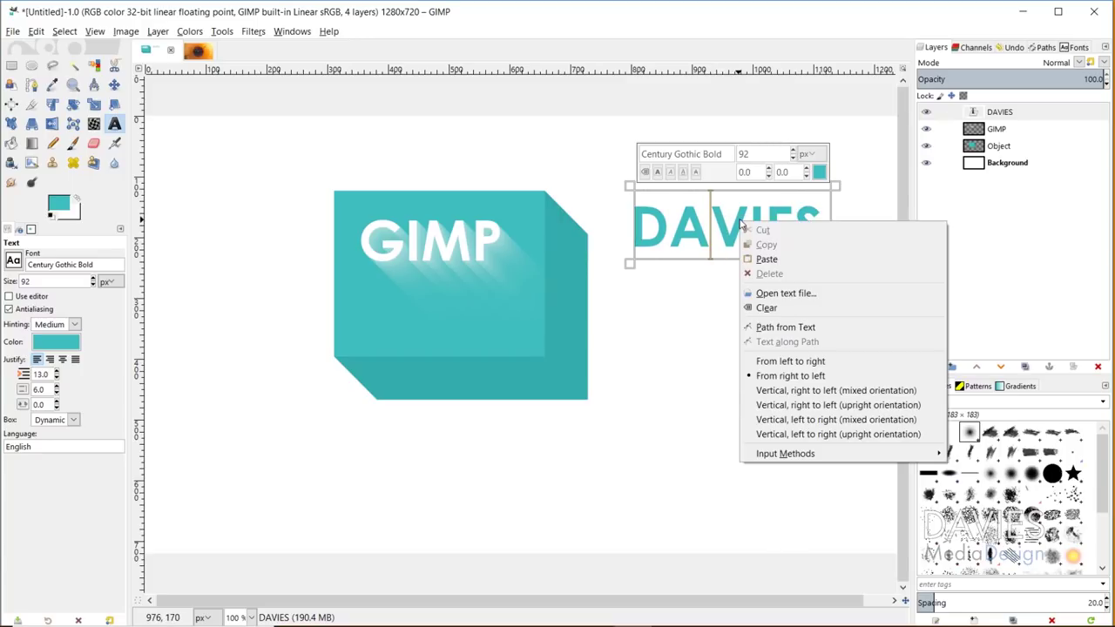
{"action": "left_click", "coordinate": [819, 392]}
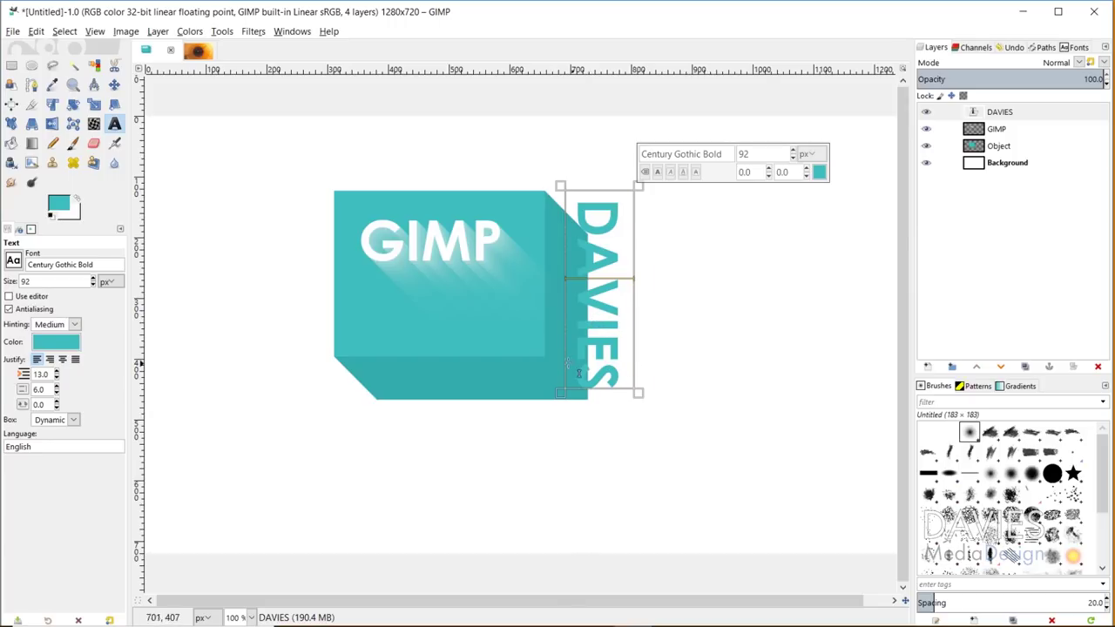
Settle DAVIES on vertical, left to right, upright orientation after trying mixed
{"action": "right_click", "coordinate": [604, 267]}
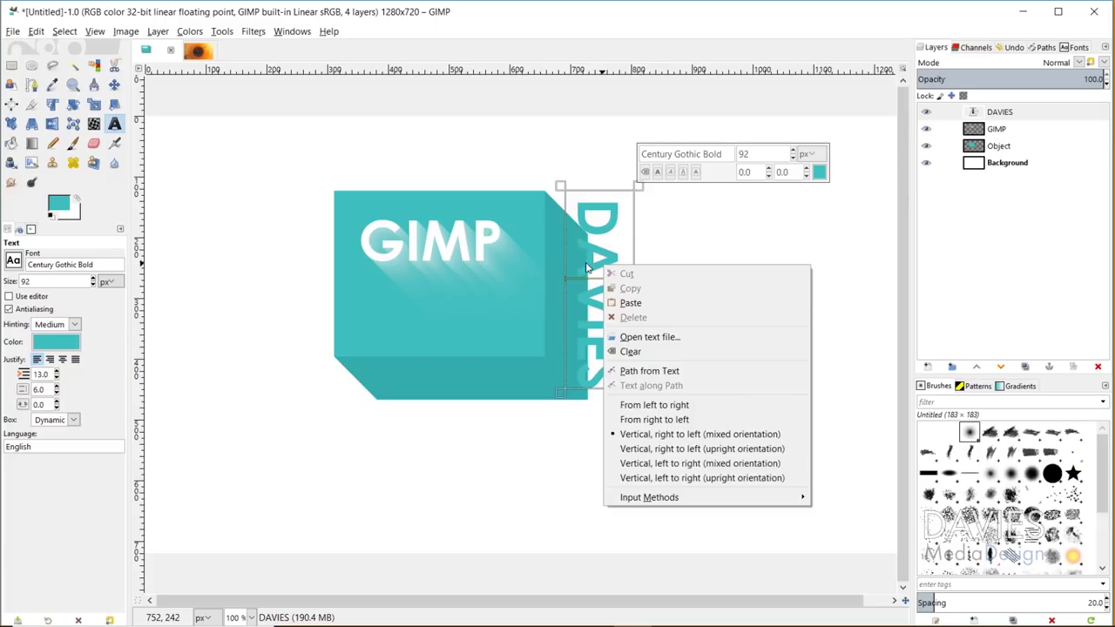
{"action": "left_click", "coordinate": [706, 448]}
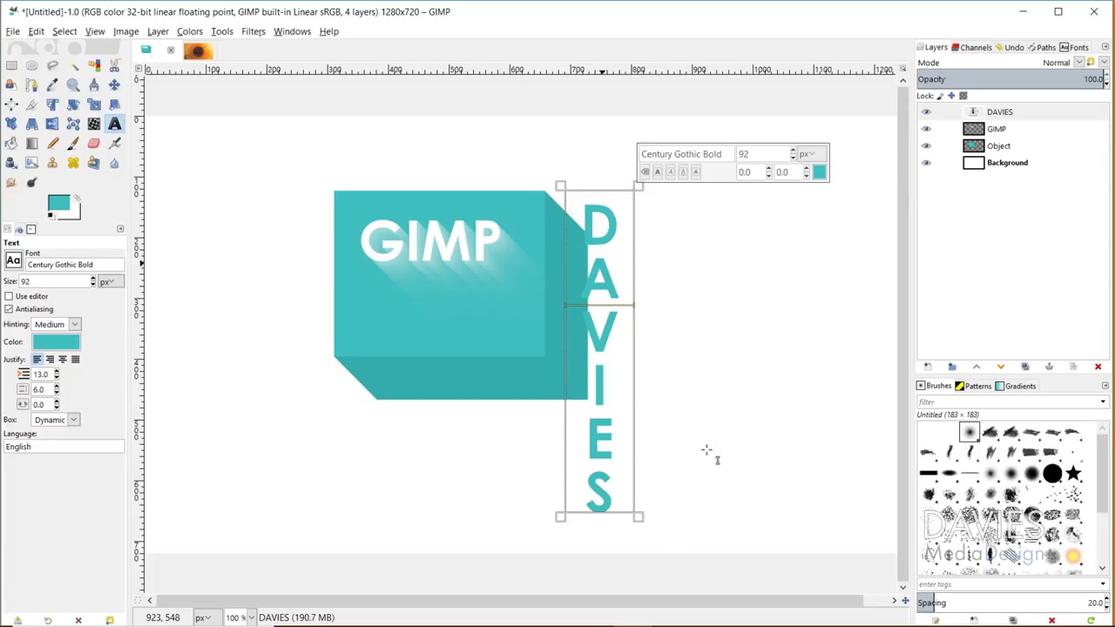
{"action": "right_click", "coordinate": [598, 353]}
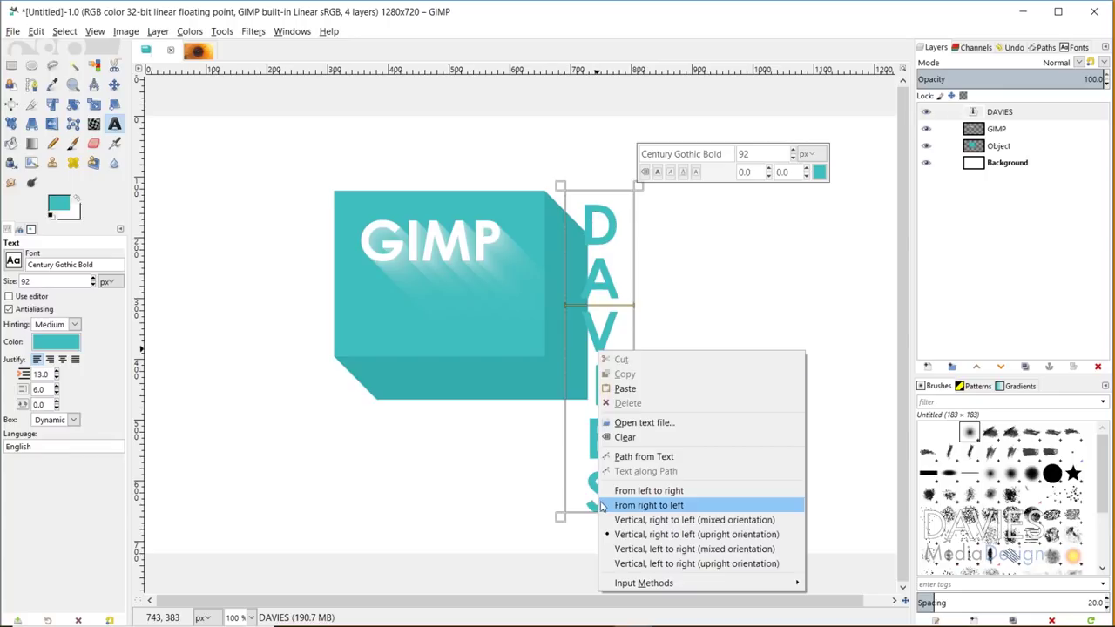
{"action": "left_click", "coordinate": [712, 555]}
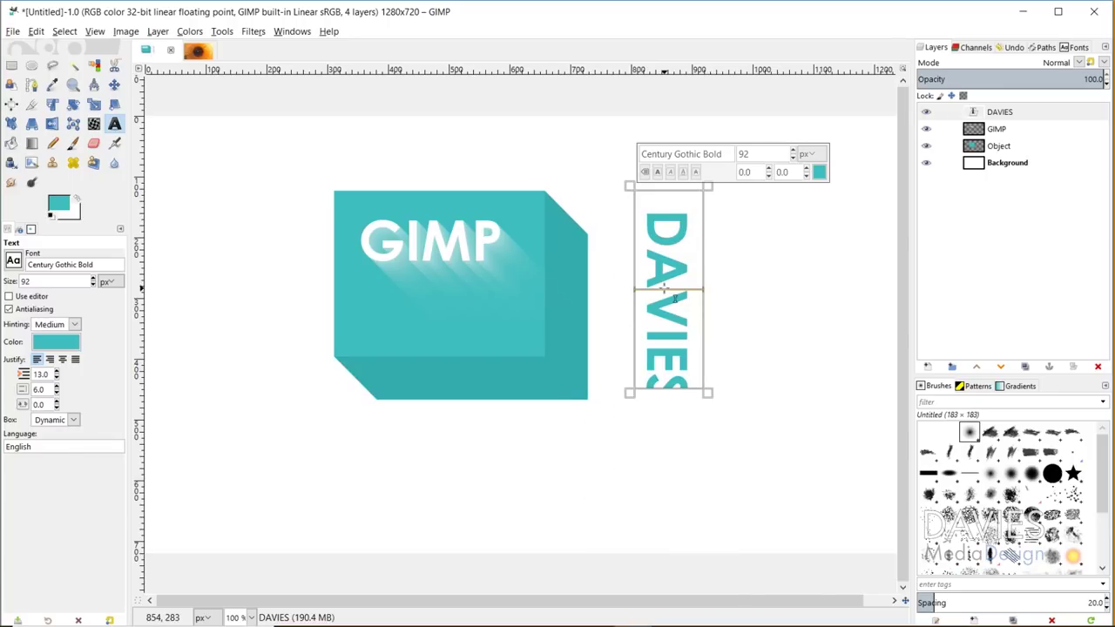
{"action": "right_click", "coordinate": [665, 293]}
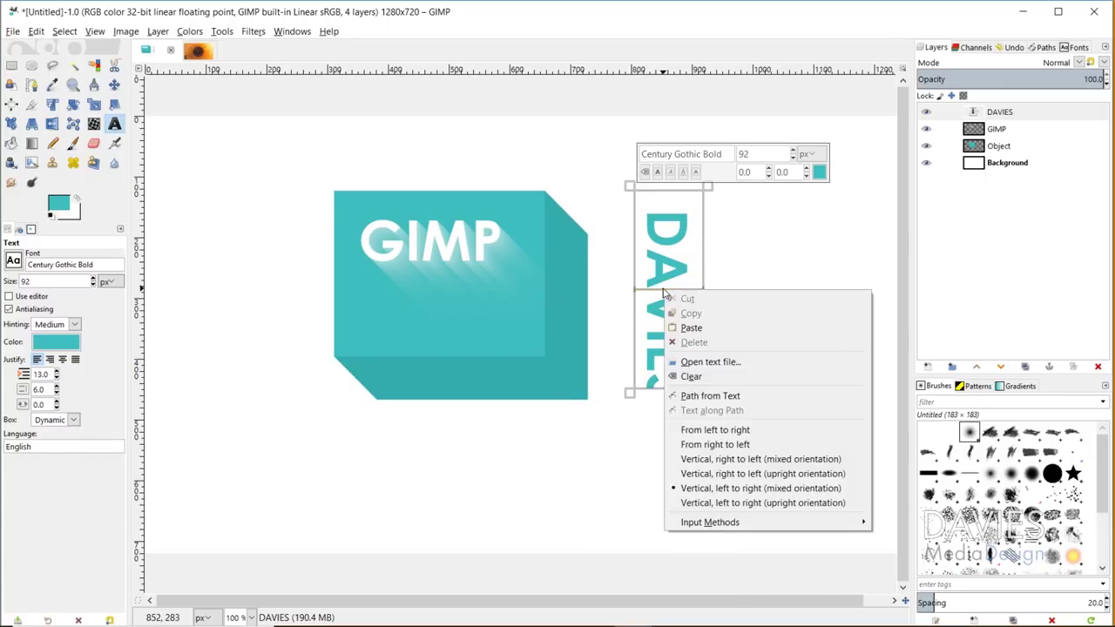
{"action": "left_click", "coordinate": [704, 503]}
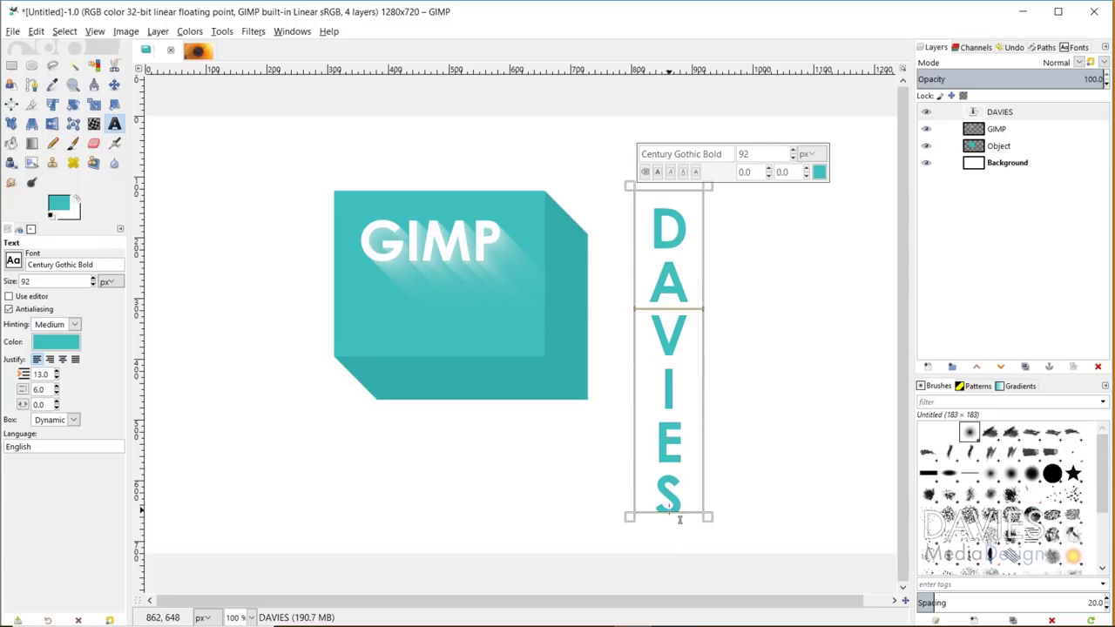
Extend the DAVIES text box downward and enlarge its layer to the image size
{"action": "left_click_drag", "start_coordinate": [683, 531], "coordinate": [676, 549]}
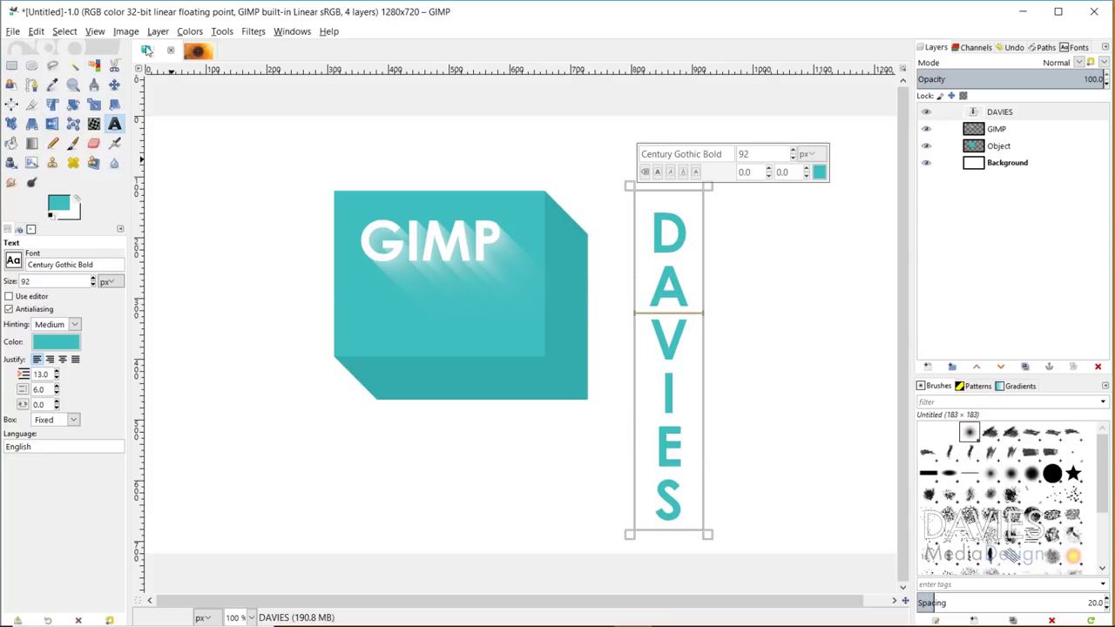
{"action": "left_click", "coordinate": [161, 30]}
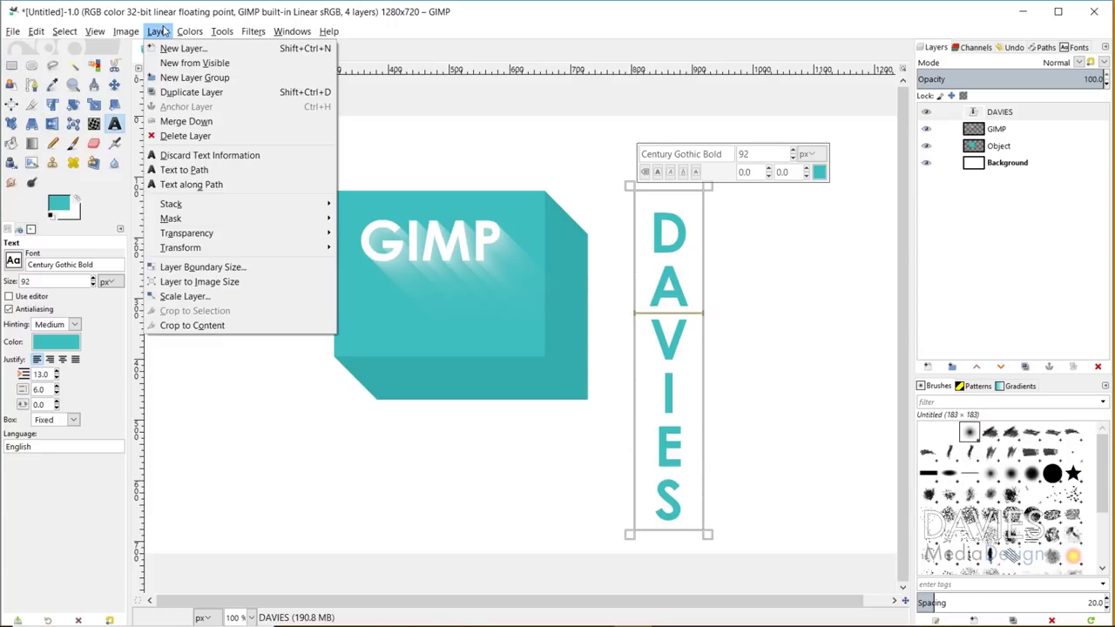
{"action": "left_click", "coordinate": [177, 283]}
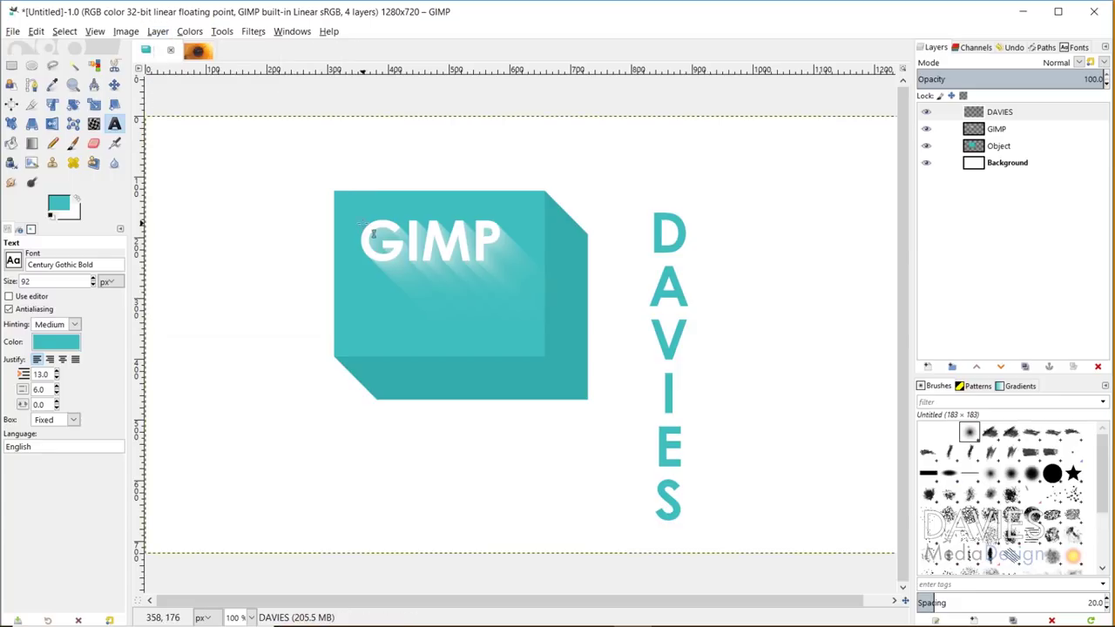
Preview a pale cyan Long Shadow on the DAVIES text
{"action": "left_click", "coordinate": [252, 31]}
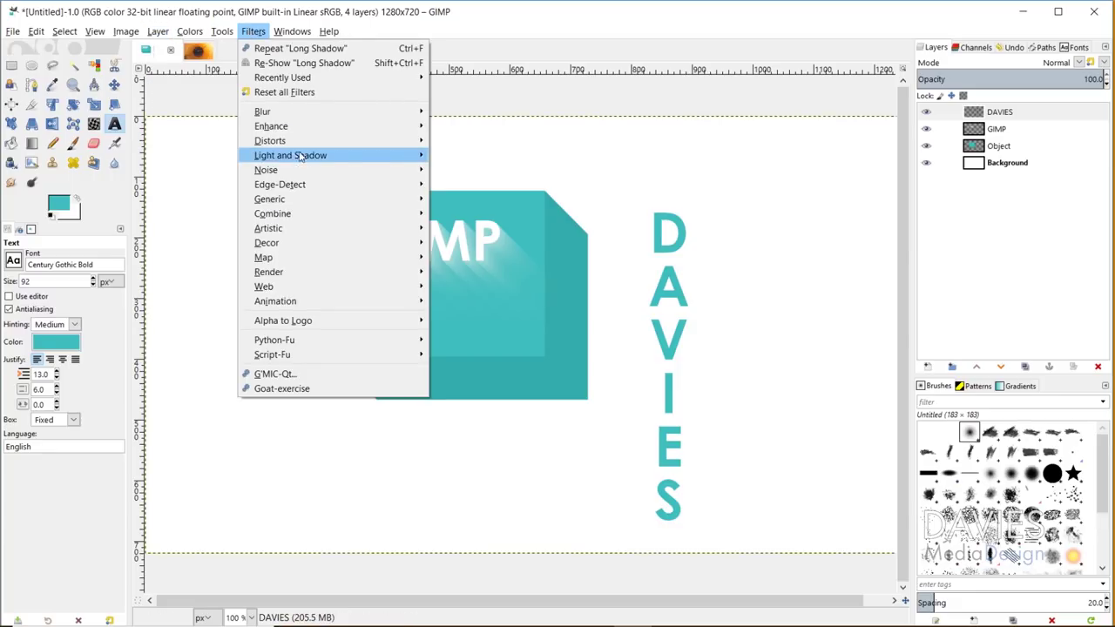
{"action": "mouse_move", "coordinate": [298, 155]}
{"action": "left_click", "coordinate": [486, 233]}
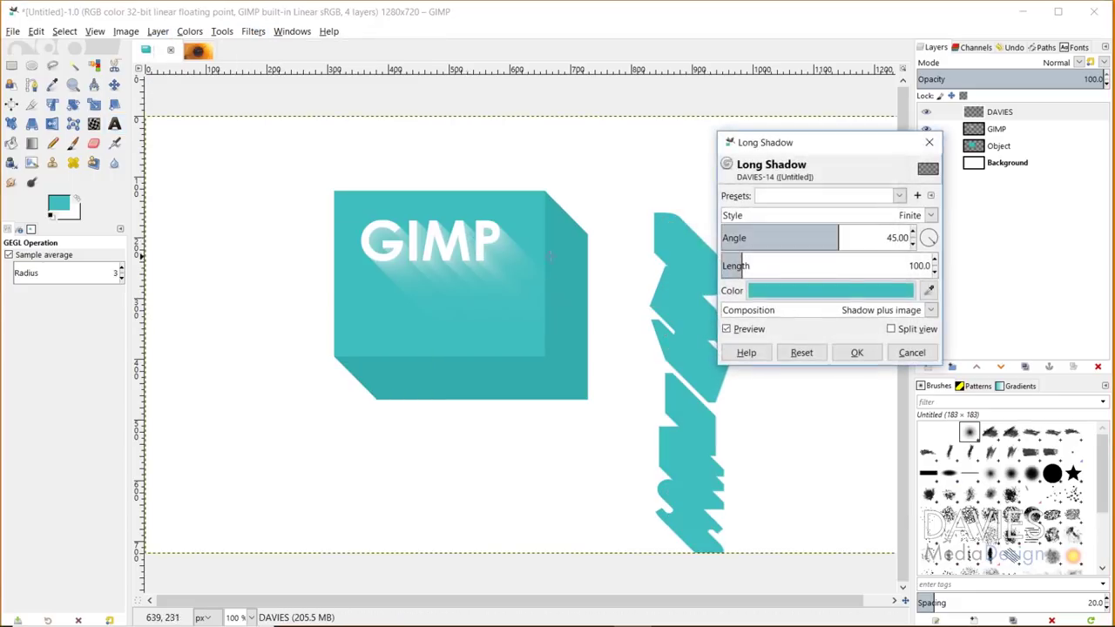
{"action": "left_click", "coordinate": [806, 292]}
{"action": "mouse_move", "coordinate": [740, 254]}
{"action": "left_mouse_down"}
{"action": "mouse_move", "coordinate": [727, 228]}
{"action": "mouse_move", "coordinate": [734, 261]}
{"action": "left_mouse_up"}
{"action": "left_click", "coordinate": [859, 420]}
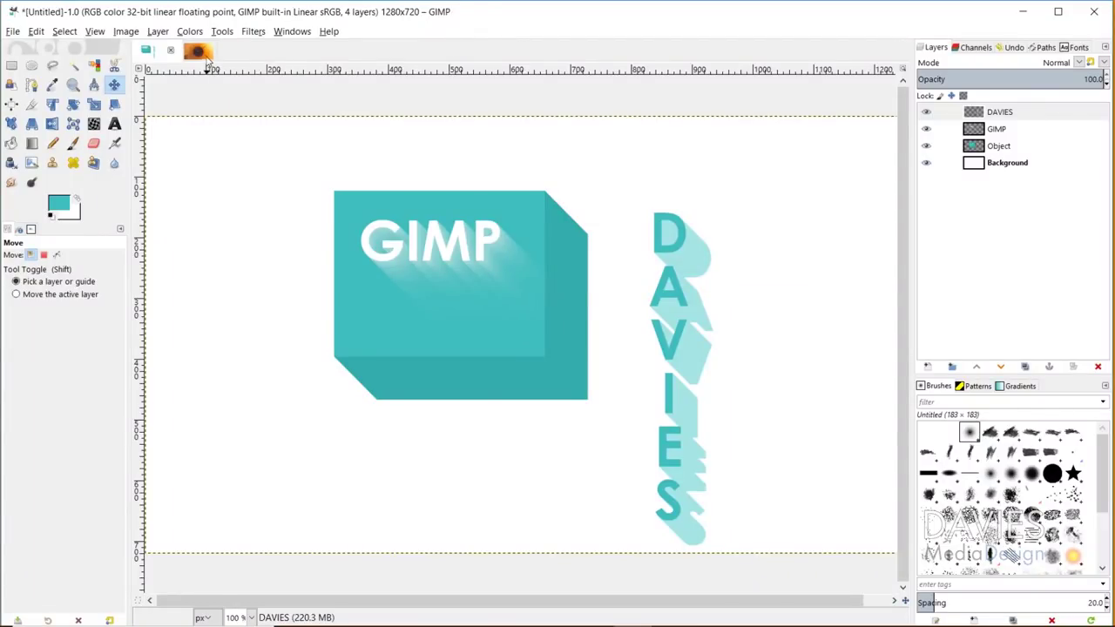
On the tianjin photo, measure from the horizon toward the planet centre and straighten
{"action": "left_click", "coordinate": [206, 55]}
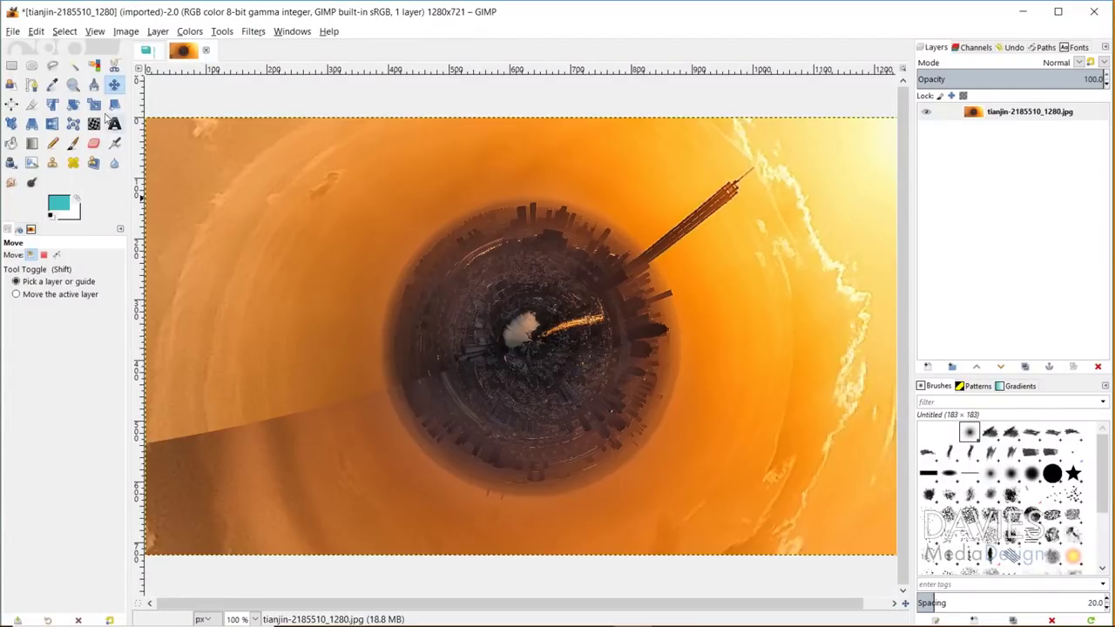
{"action": "left_click", "coordinate": [94, 85]}
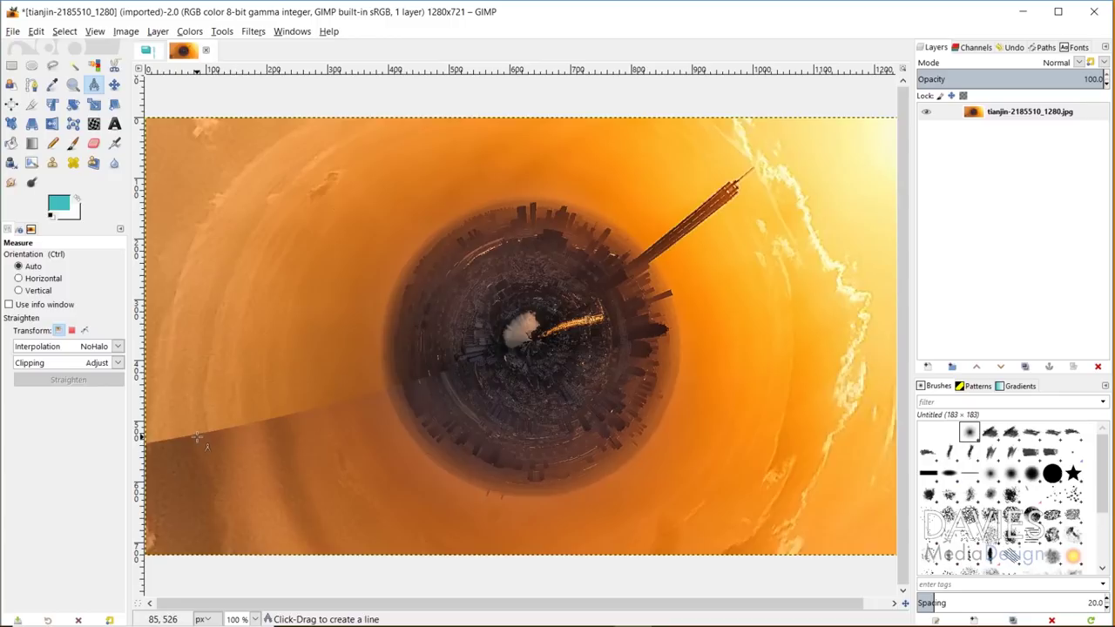
{"action": "left_click_drag", "start_coordinate": [198, 434], "coordinate": [547, 335]}
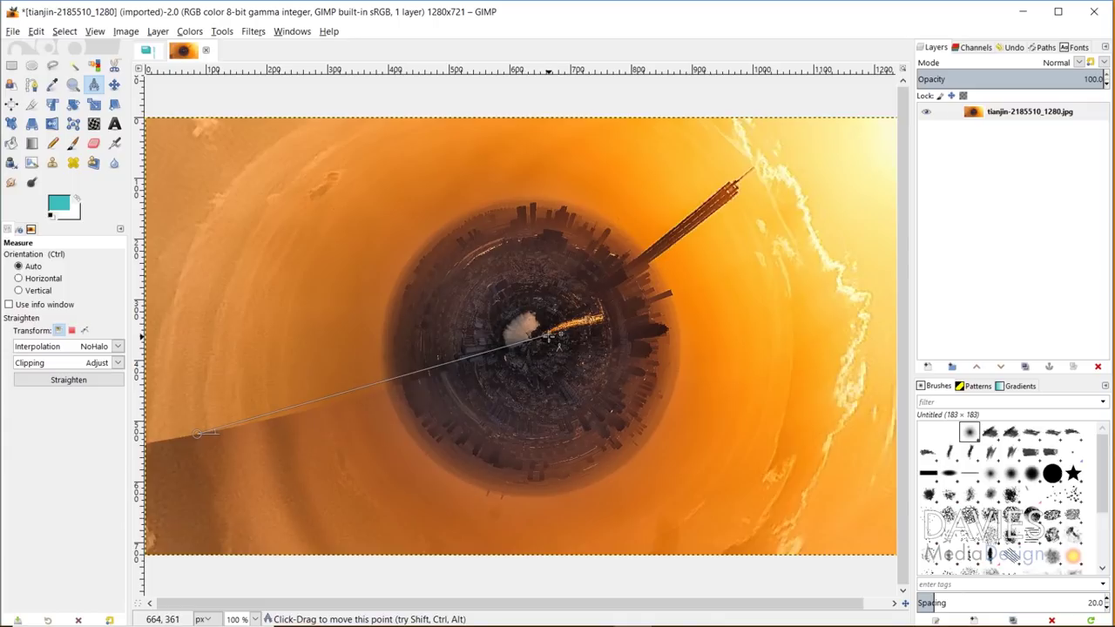
{"action": "left_click_drag", "start_coordinate": [547, 336], "coordinate": [548, 347]}
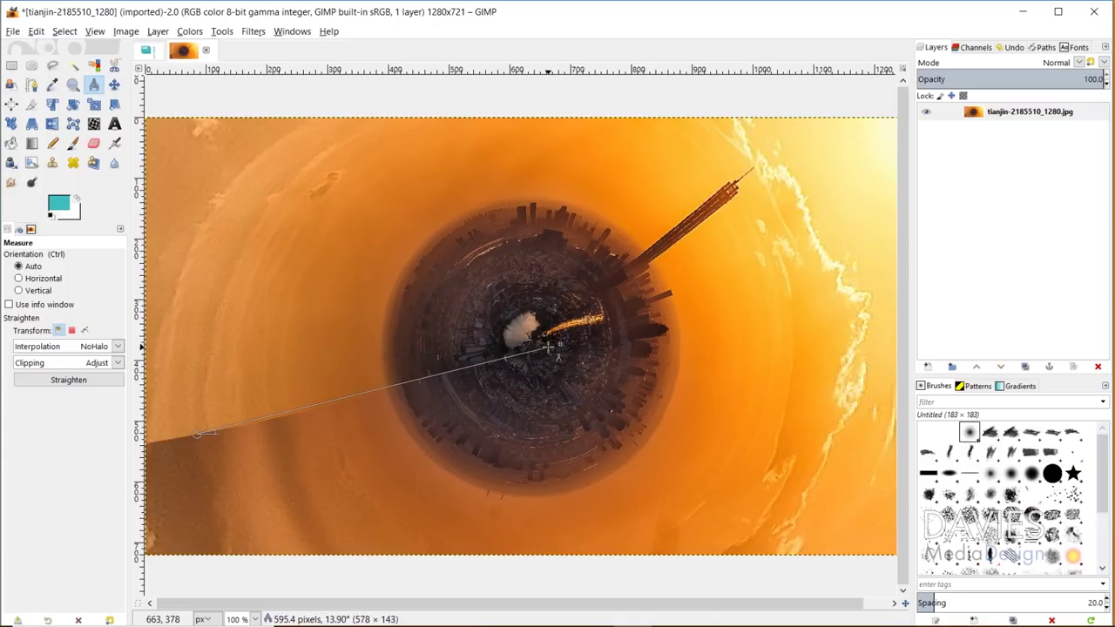
{"action": "left_click", "coordinate": [70, 380]}
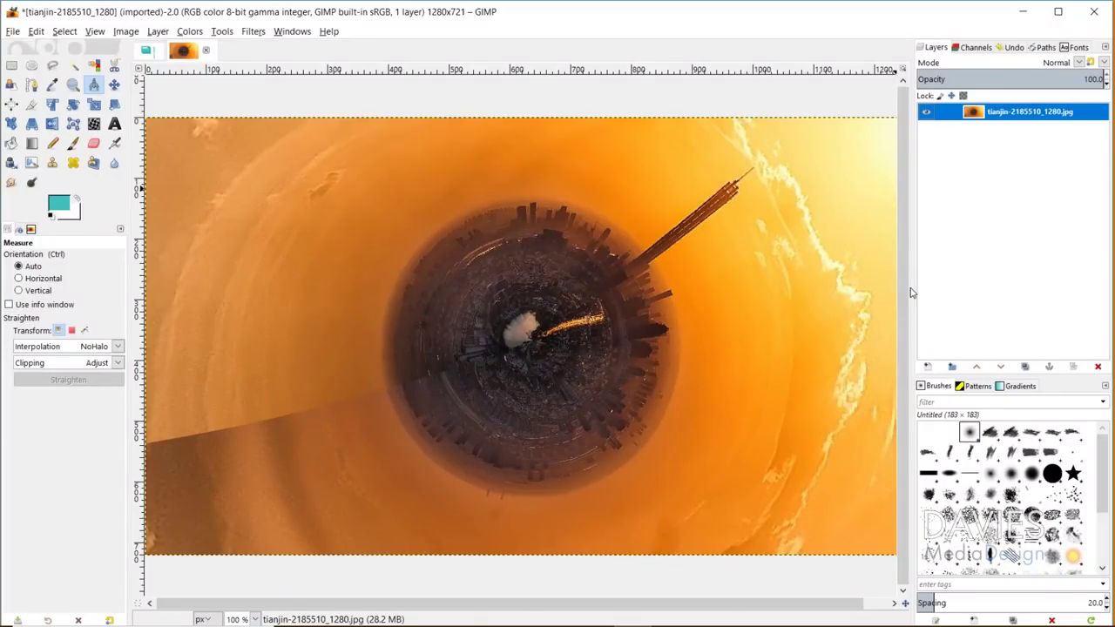
Open Rain Photo Manipulation Composition from the recent files
{"action": "left_click", "coordinate": [13, 35]}
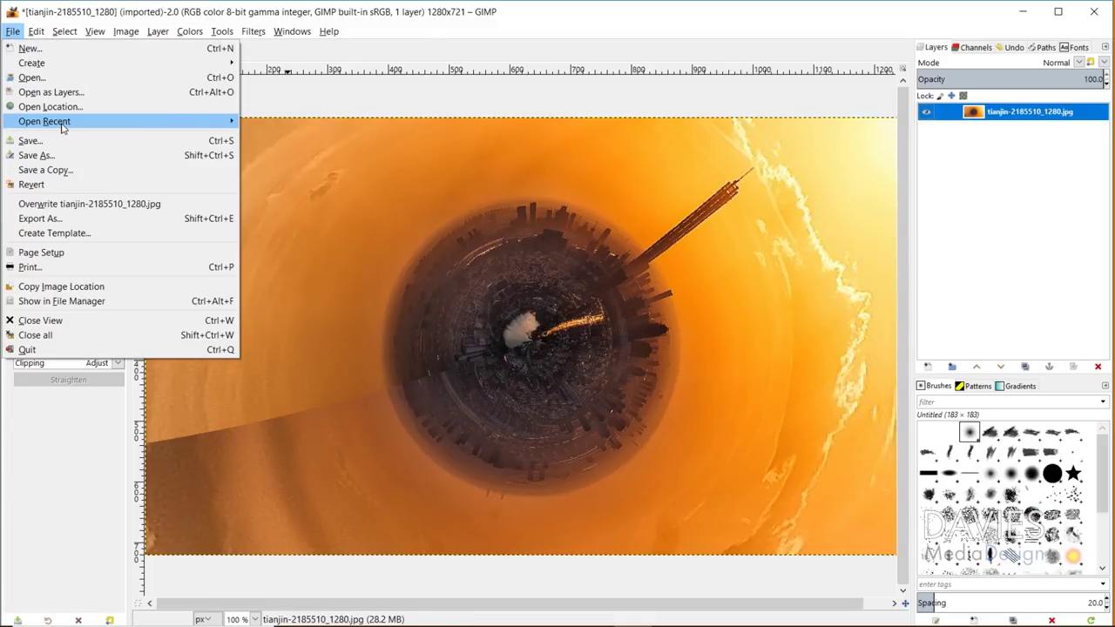
{"action": "mouse_move", "coordinate": [63, 128]}
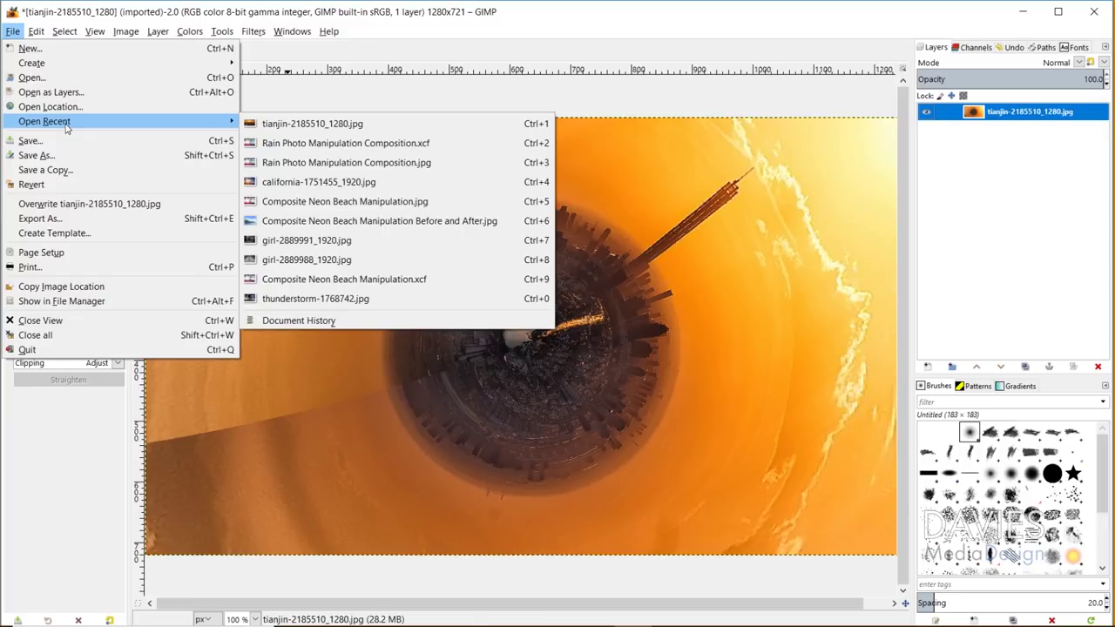
{"action": "left_click", "coordinate": [346, 143]}
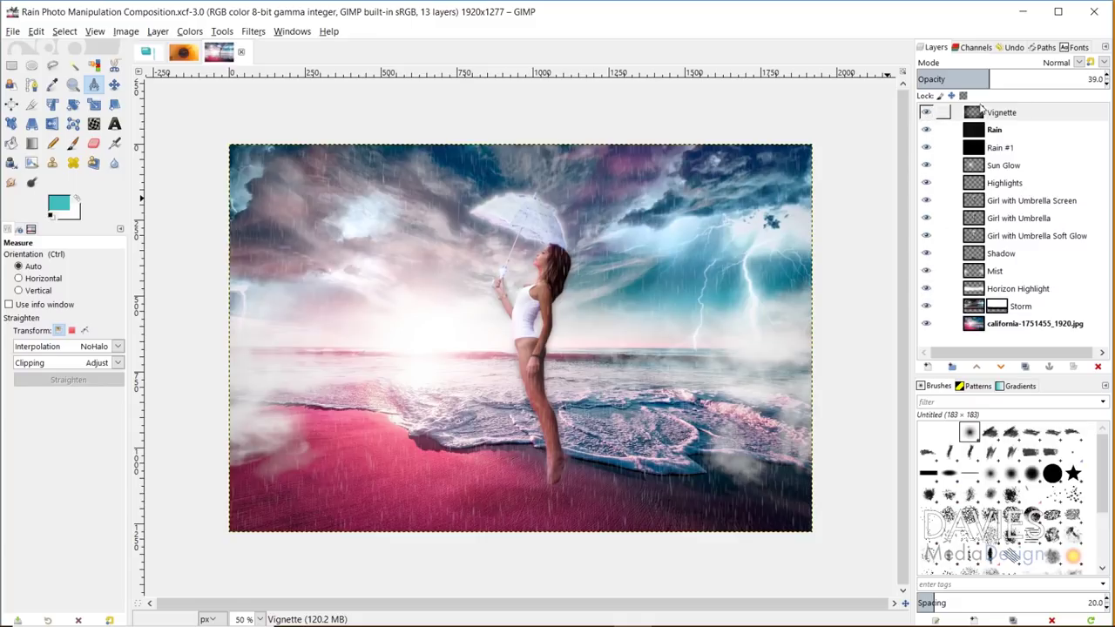
Toggle the Vignette and california layers off and on, then select california
{"action": "left_click", "coordinate": [927, 113]}
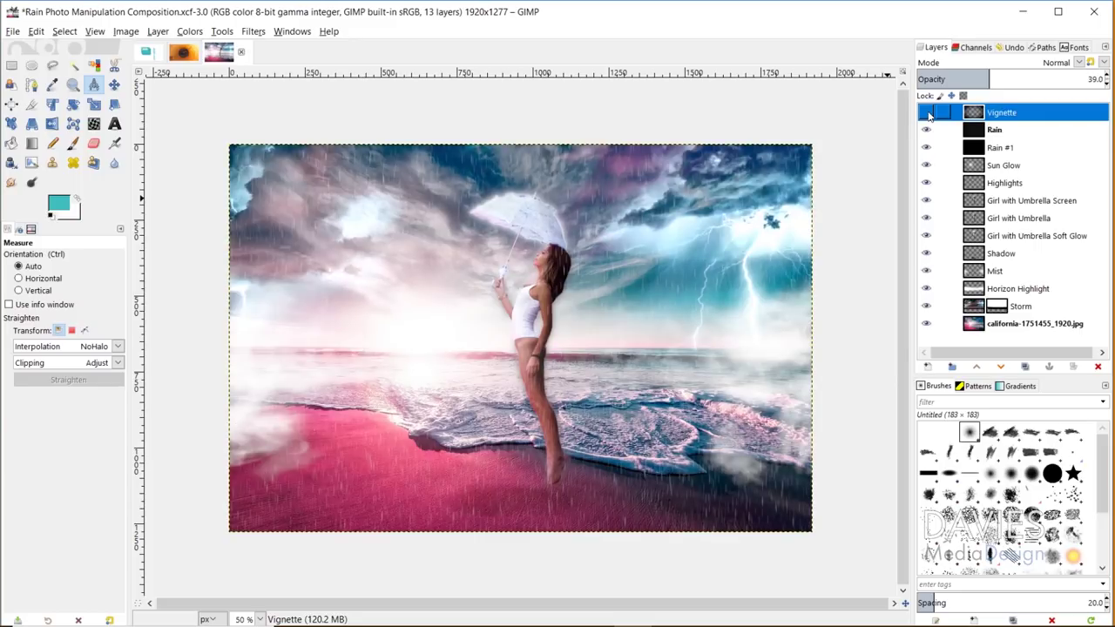
{"action": "left_click", "coordinate": [926, 112]}
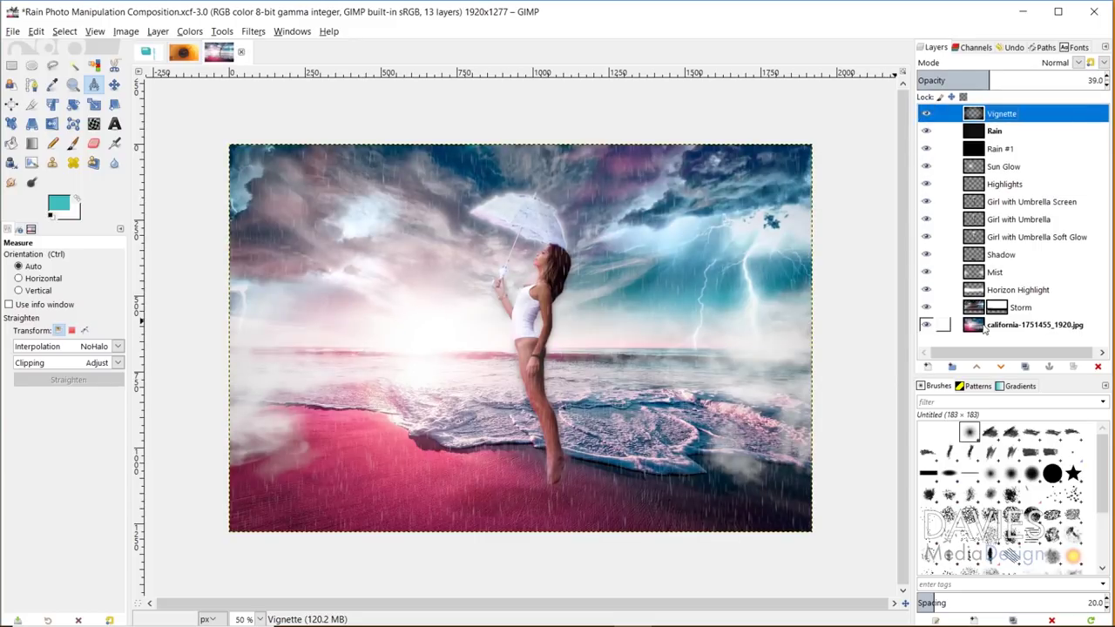
{"action": "left_click", "coordinate": [926, 324]}
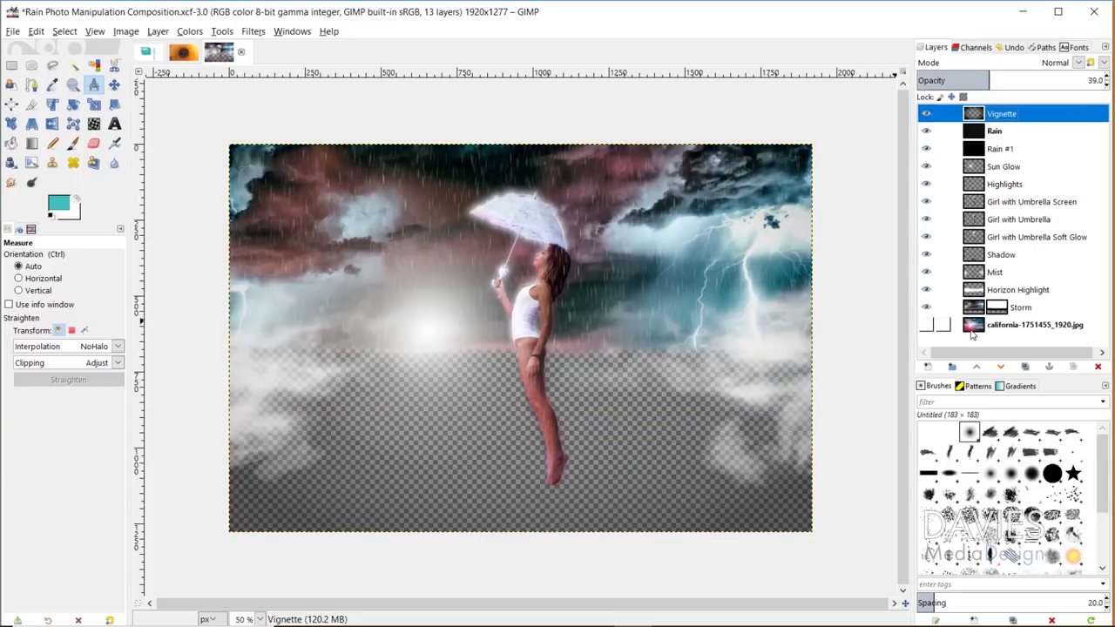
{"action": "left_click", "coordinate": [927, 325]}
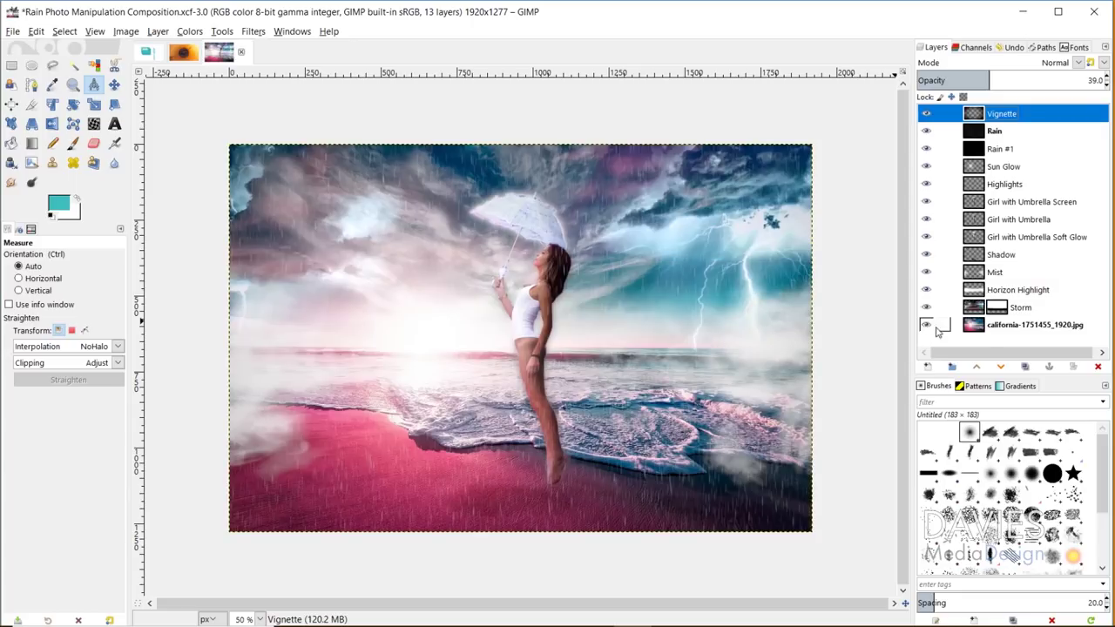
{"action": "left_click", "coordinate": [1002, 325]}
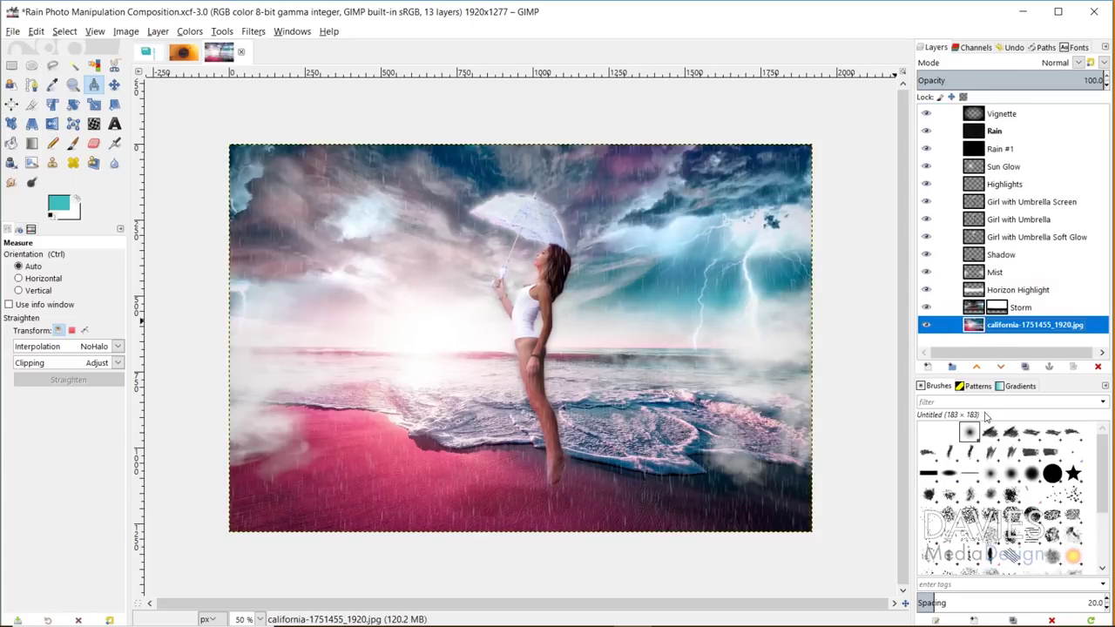
Add a 'Mist and Highlights' layer group and move Horizon Highlight into it
{"action": "left_click", "coordinate": [953, 367]}
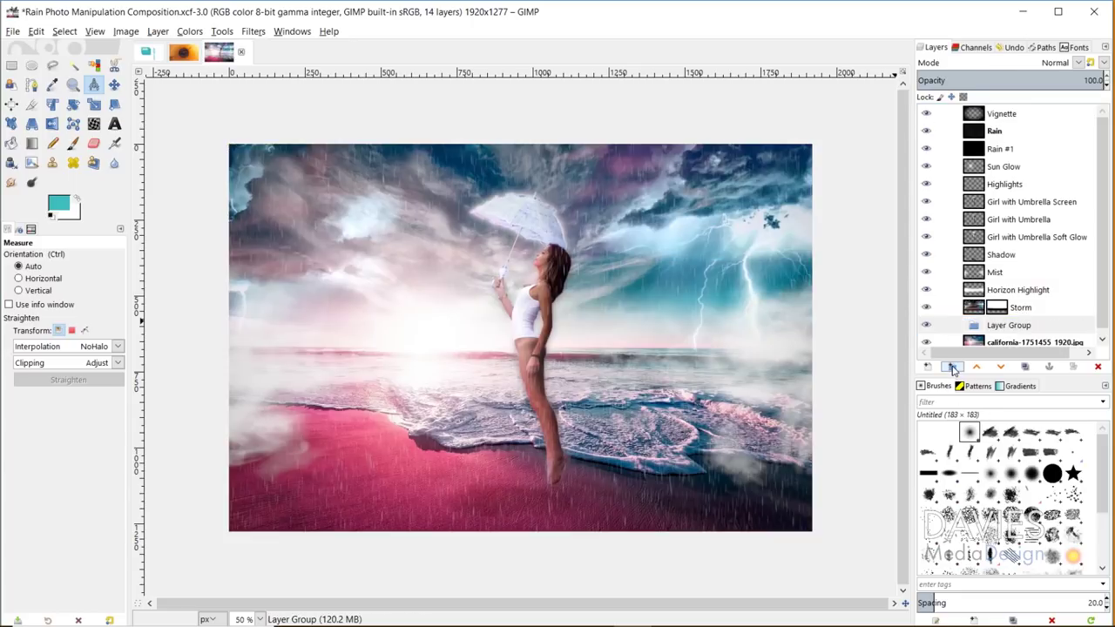
{"action": "left_click_drag", "start_coordinate": [1009, 328], "coordinate": [1001, 311]}
{"action": "type", "text": "Mist and Highlights"}
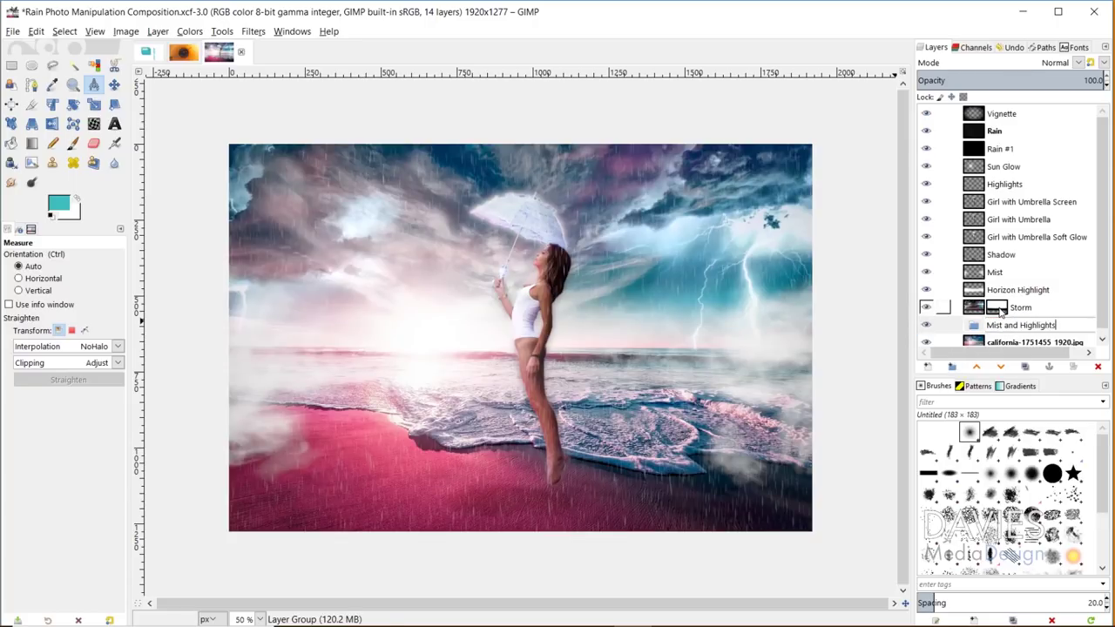
{"action": "key", "text": "Return"}
{"action": "left_click_drag", "start_coordinate": [1000, 311], "coordinate": [979, 335]}
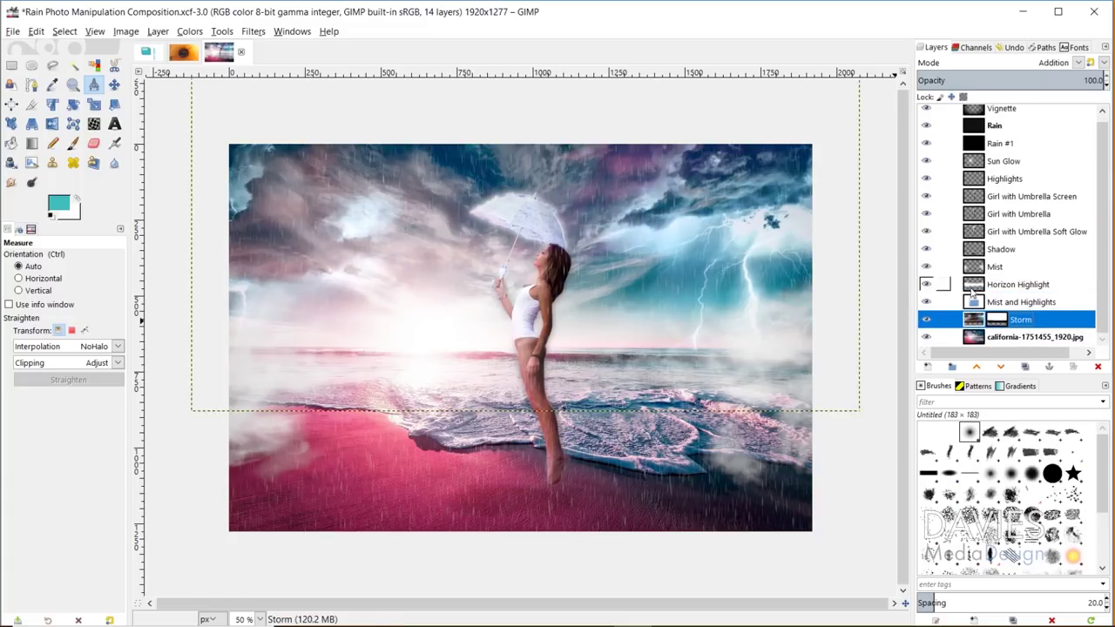
{"action": "mouse_move", "coordinate": [974, 287]}
{"action": "left_mouse_down"}
{"action": "mouse_move", "coordinate": [978, 305]}
{"action": "mouse_move", "coordinate": [982, 275]}
{"action": "mouse_move", "coordinate": [983, 300]}
{"action": "left_mouse_up"}
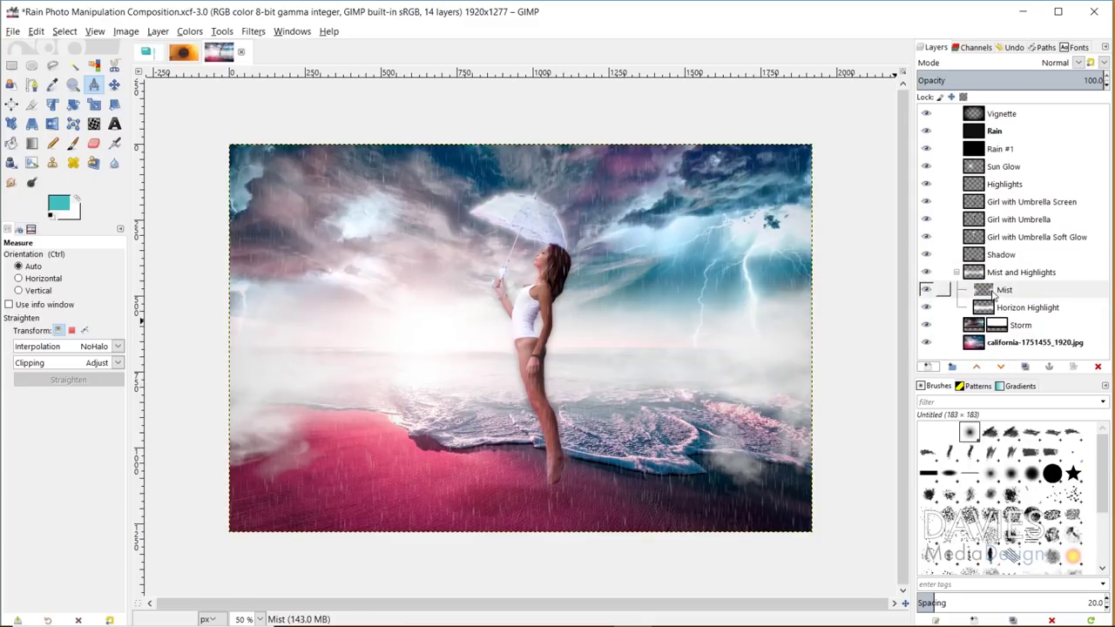
Add another layer group near Highlights and select the Sun Glow layer
{"action": "left_click", "coordinate": [952, 367]}
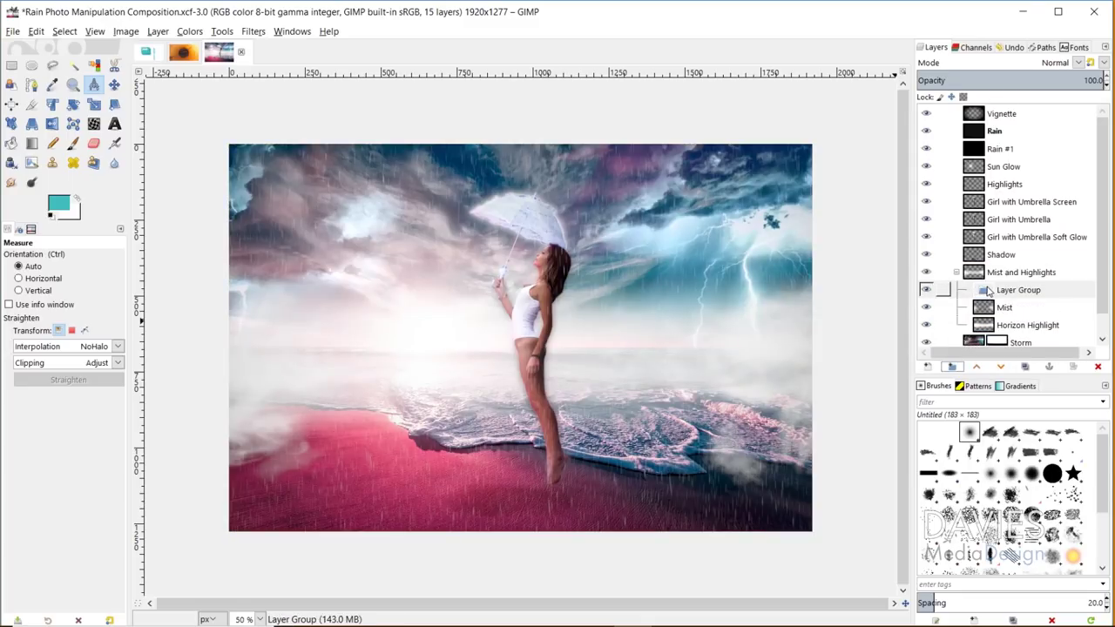
{"action": "left_click_drag", "start_coordinate": [989, 289], "coordinate": [1023, 195]}
{"action": "left_click", "coordinate": [980, 168]}
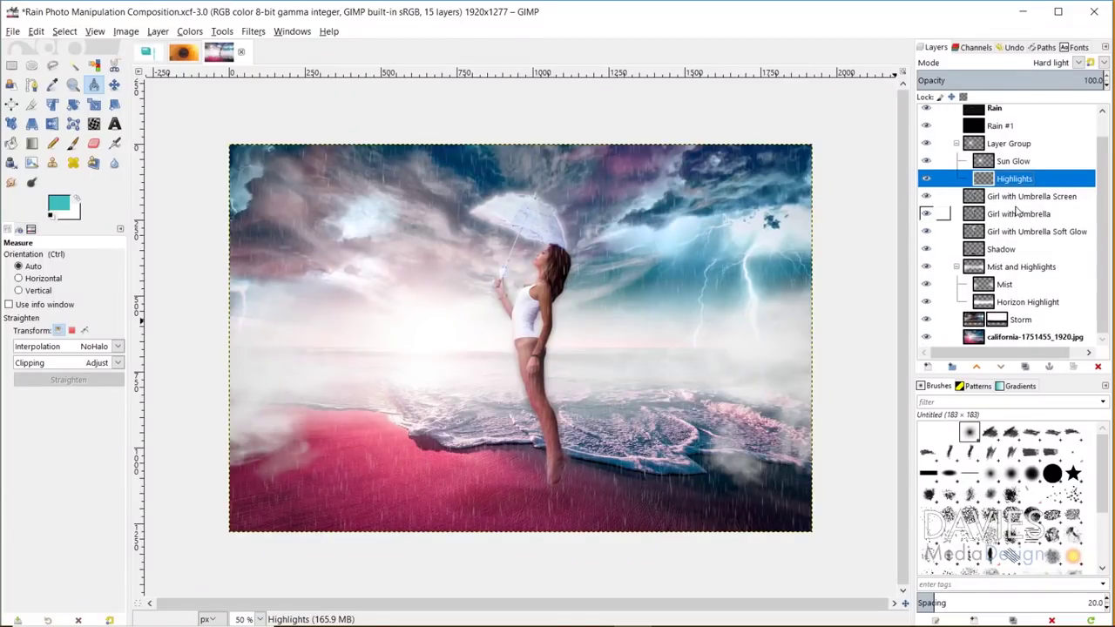
{"action": "left_click", "coordinate": [1029, 231]}
{"action": "left_click", "coordinate": [979, 338]}
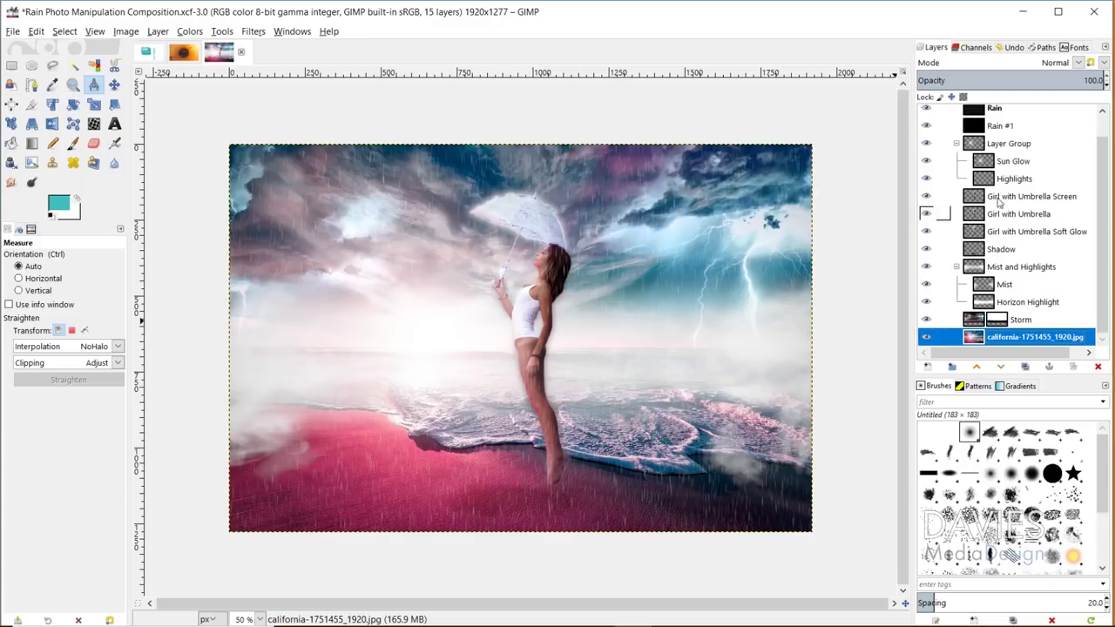
{"action": "scroll", "coordinate": [999, 177], "scroll_direction": "up", "scroll_amount": 1}
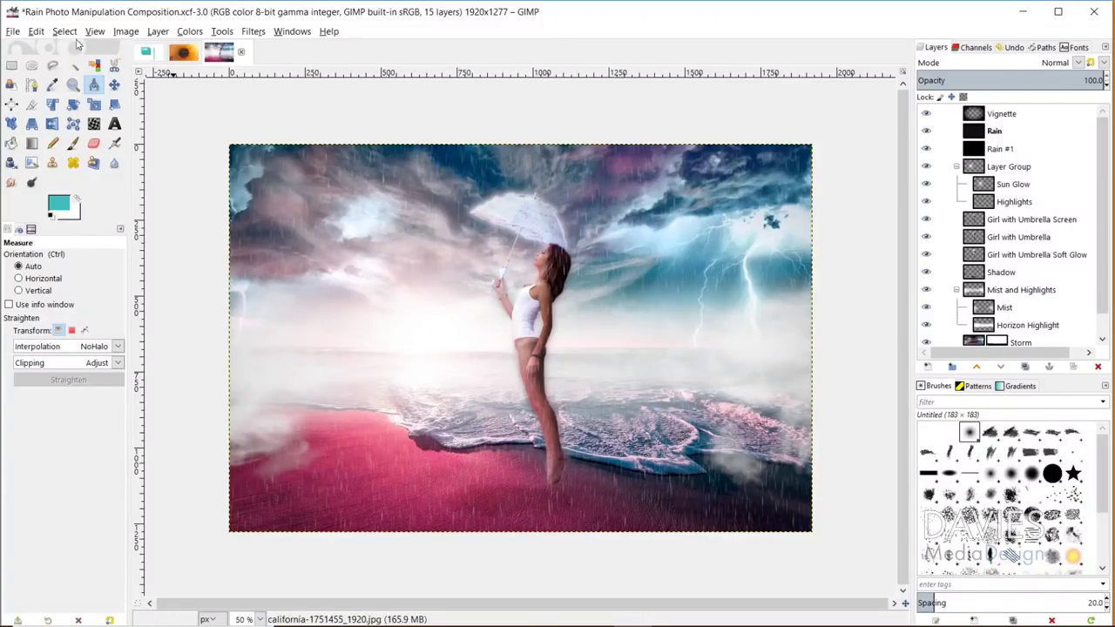
{"action": "left_click", "coordinate": [38, 32]}
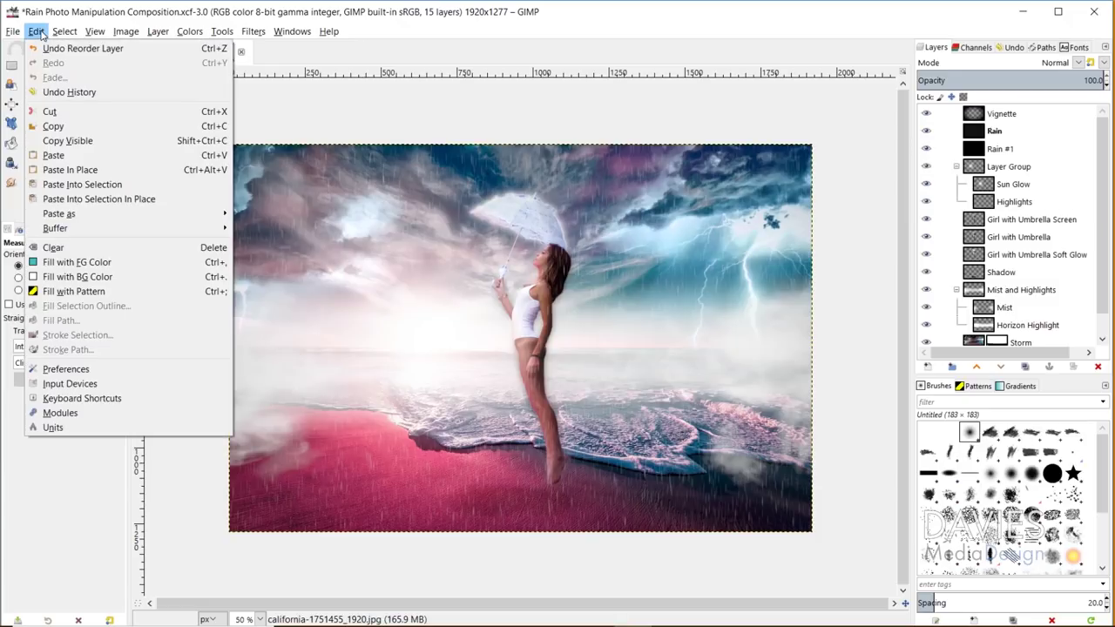
{"action": "left_click", "coordinate": [68, 371]}
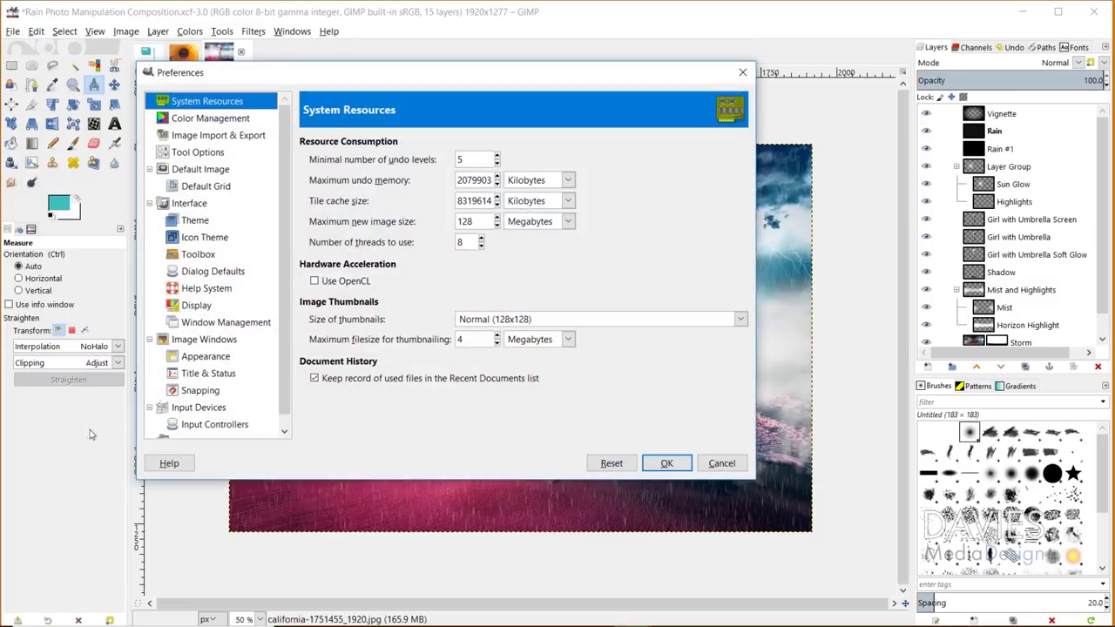
{"action": "left_click", "coordinate": [190, 204]}
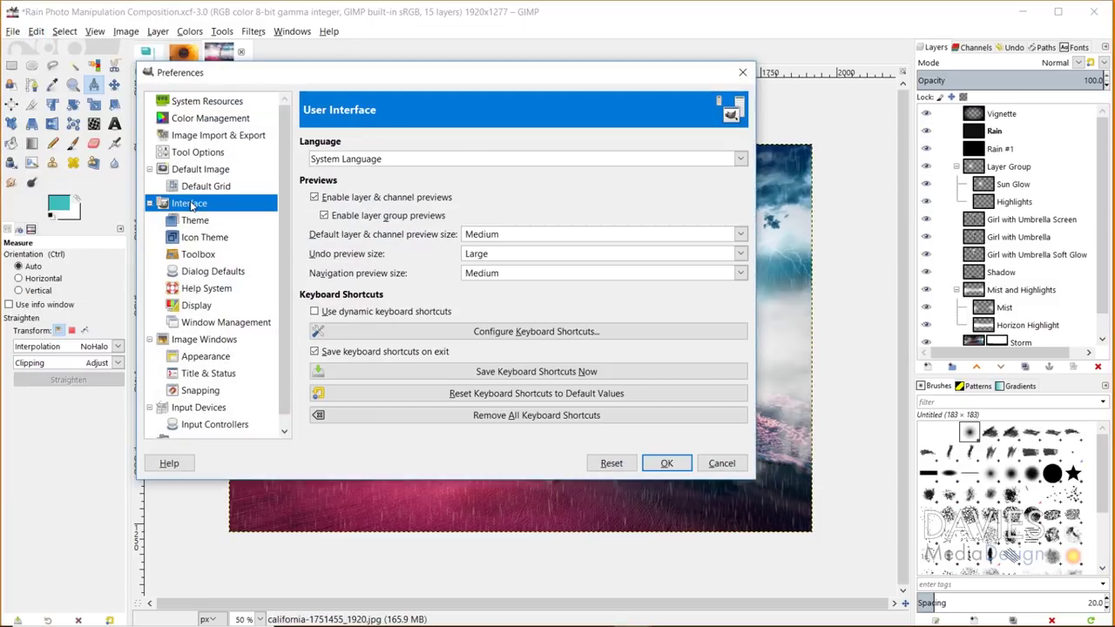
{"action": "left_click", "coordinate": [315, 198]}
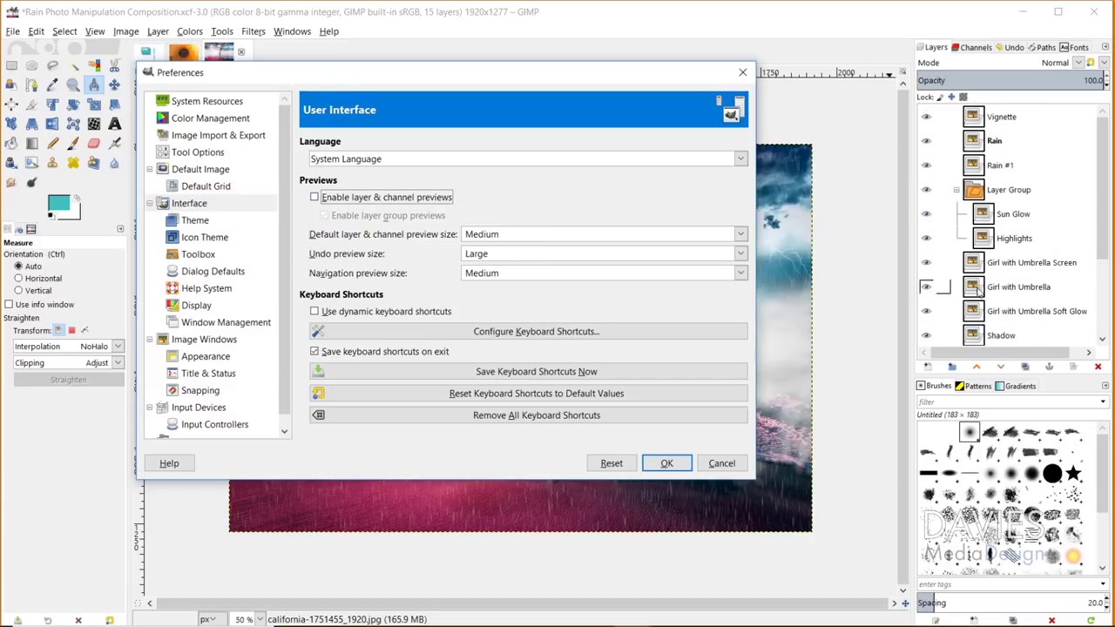
{"action": "left_click", "coordinate": [314, 198]}
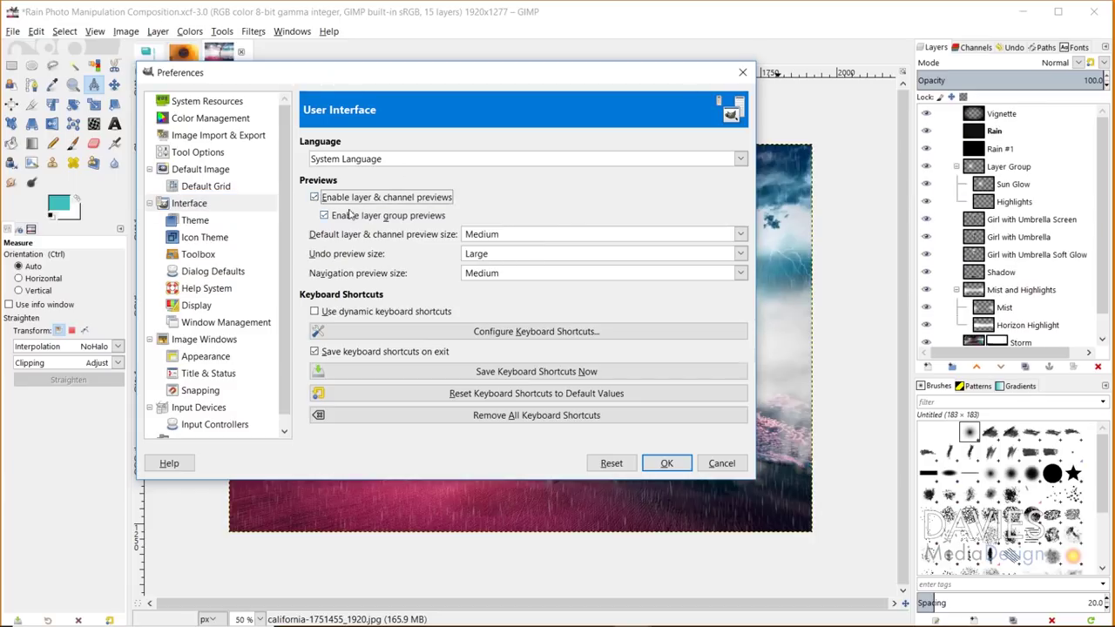
{"action": "left_click", "coordinate": [325, 216]}
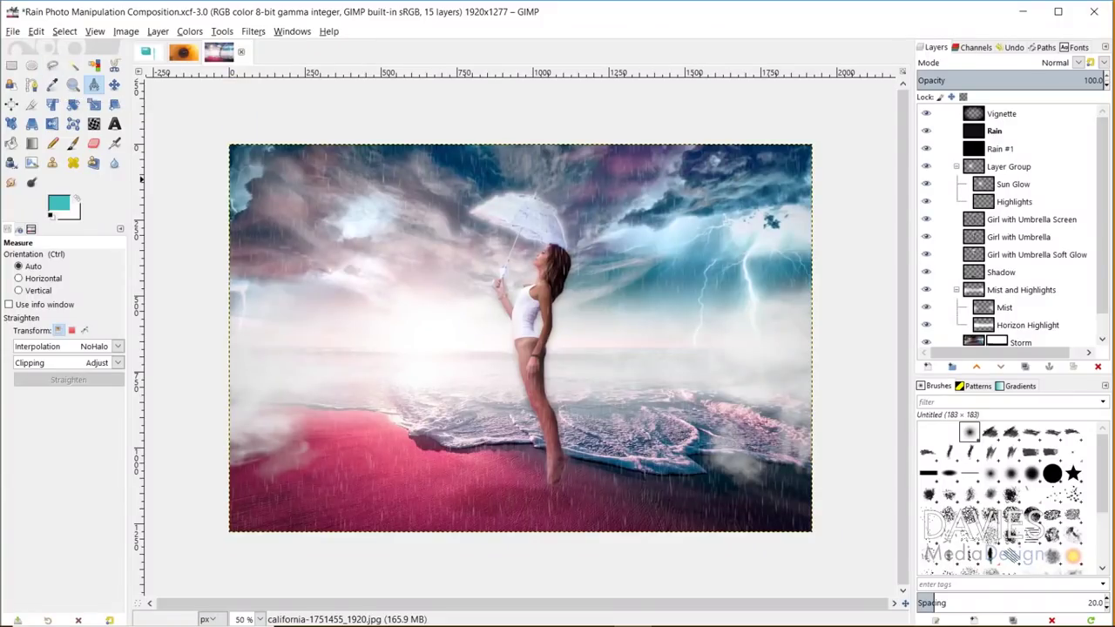
Open the Export Image dialog for the rain composition and clear the name selection
{"action": "left_click", "coordinate": [13, 30]}
{"action": "left_click", "coordinate": [39, 214]}
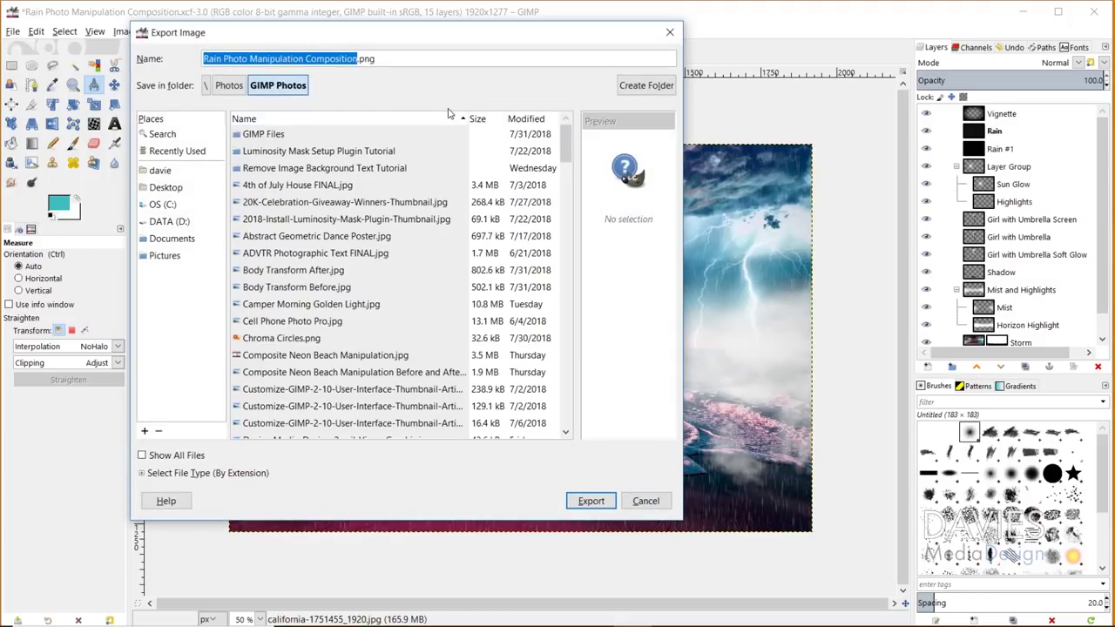
{"action": "scroll", "coordinate": [374, 145], "scroll_direction": "down", "scroll_amount": 5}
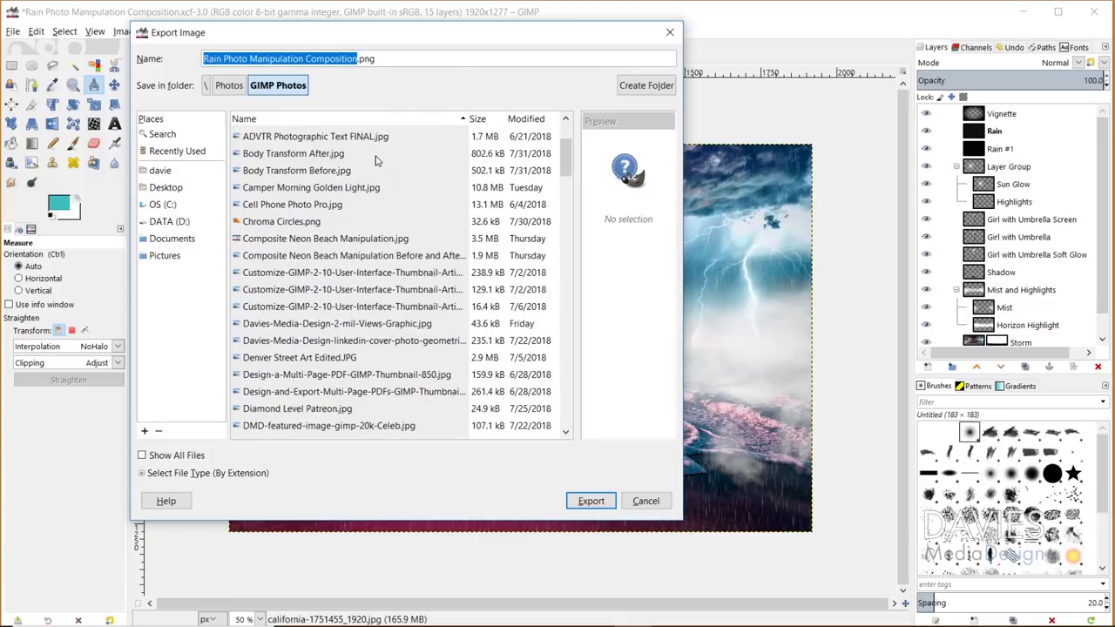
{"action": "scroll", "coordinate": [368, 225], "scroll_direction": "down", "scroll_amount": 4}
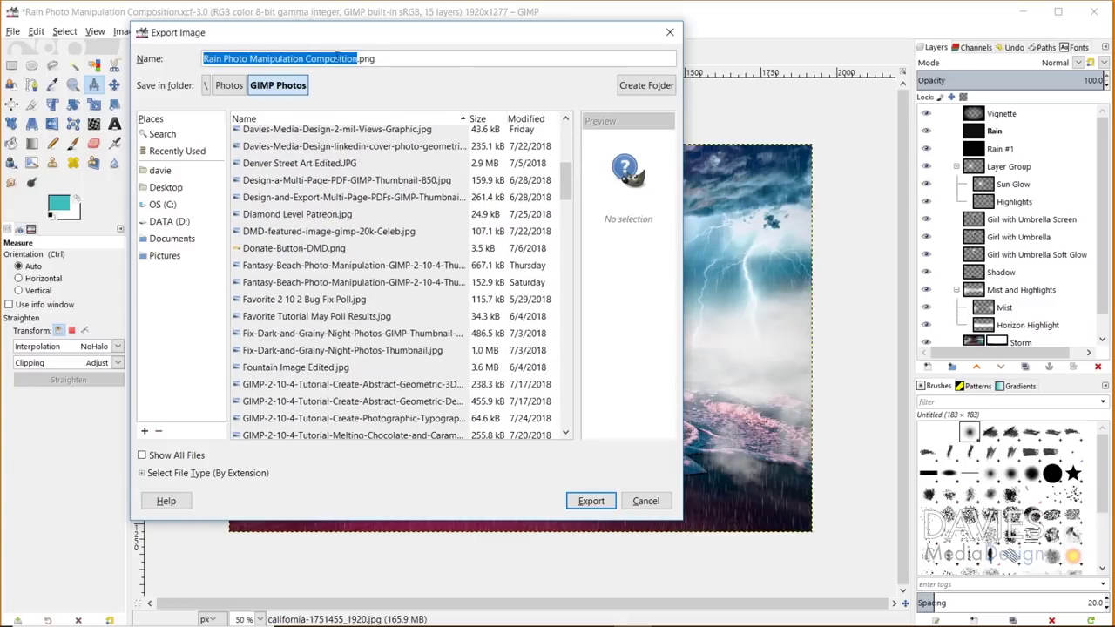
{"action": "left_click", "coordinate": [370, 58]}
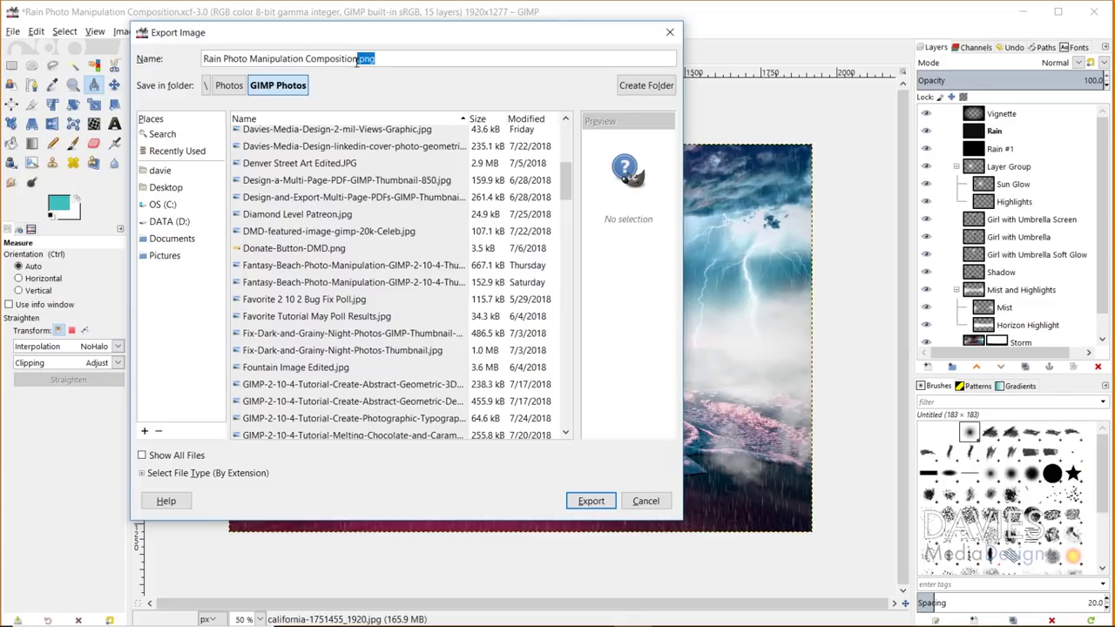
Expand the file type list and try GIF, then JPEG image
{"action": "left_click", "coordinate": [187, 475]}
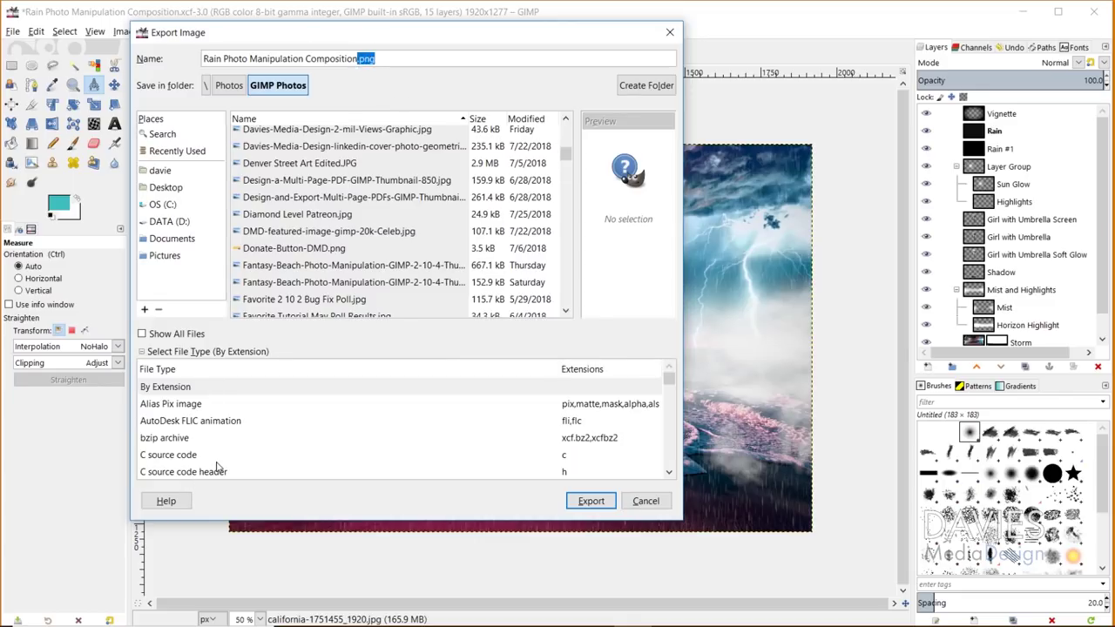
{"action": "scroll", "coordinate": [218, 468], "scroll_direction": "down", "scroll_amount": 4}
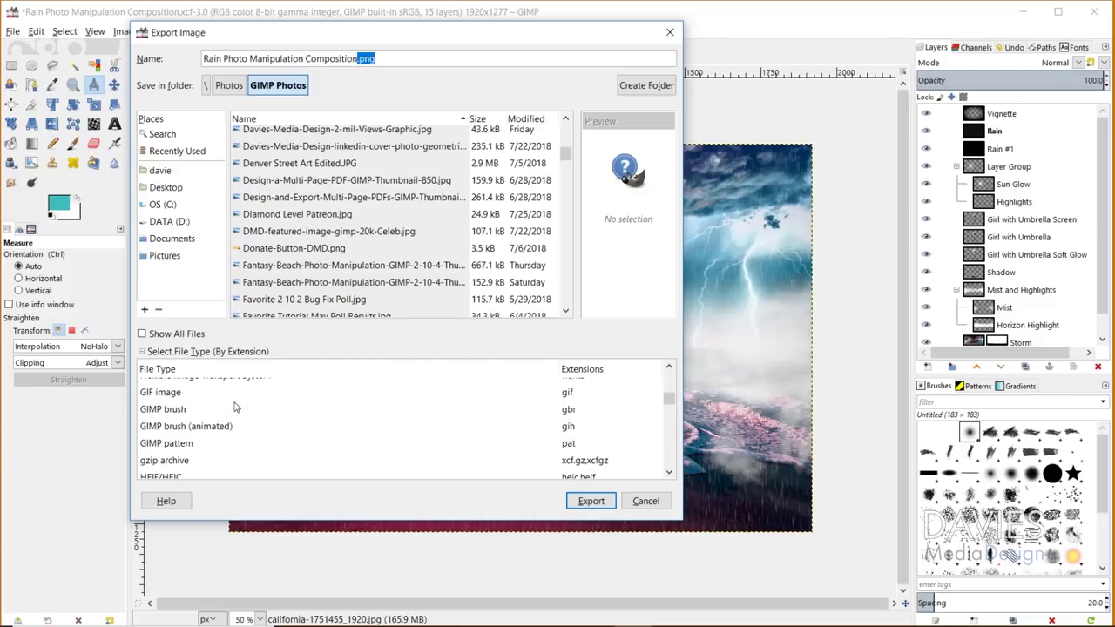
{"action": "left_click", "coordinate": [199, 394]}
{"action": "scroll", "coordinate": [209, 422], "scroll_direction": "down", "scroll_amount": 2}
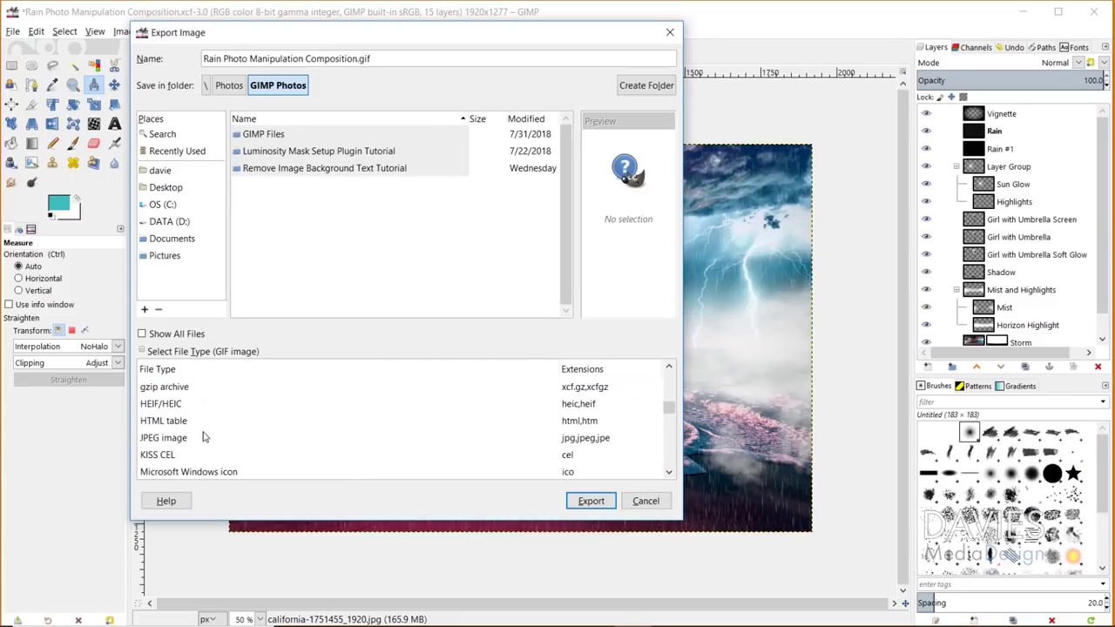
{"action": "left_click", "coordinate": [199, 438]}
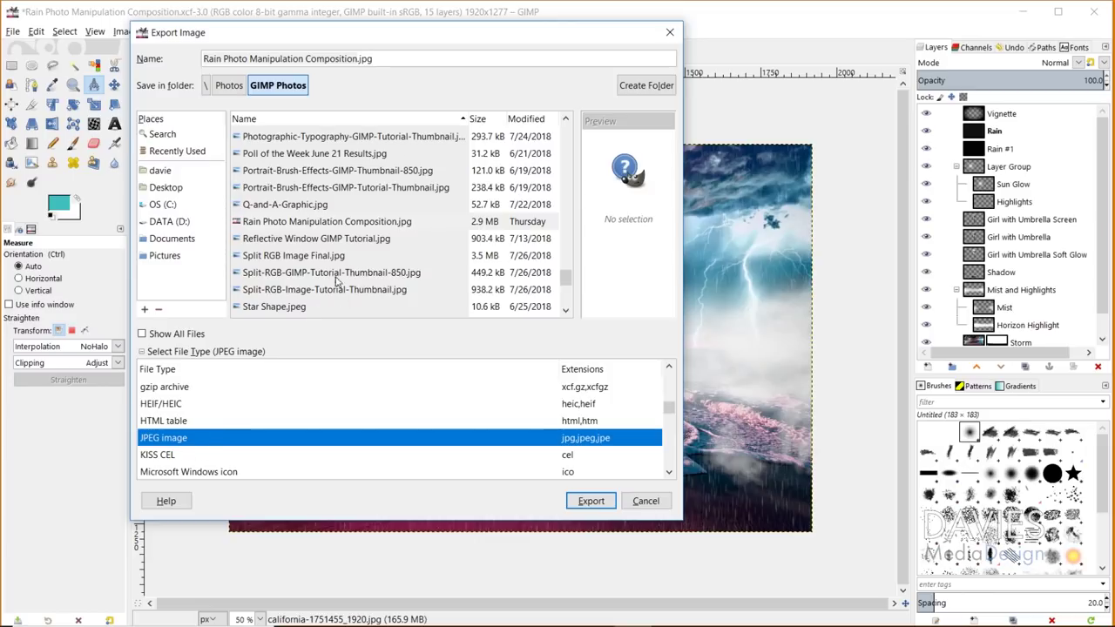
Switch the export type back to GIF, then settle on PNG image
{"action": "scroll", "coordinate": [325, 214], "scroll_direction": "up", "scroll_amount": 15}
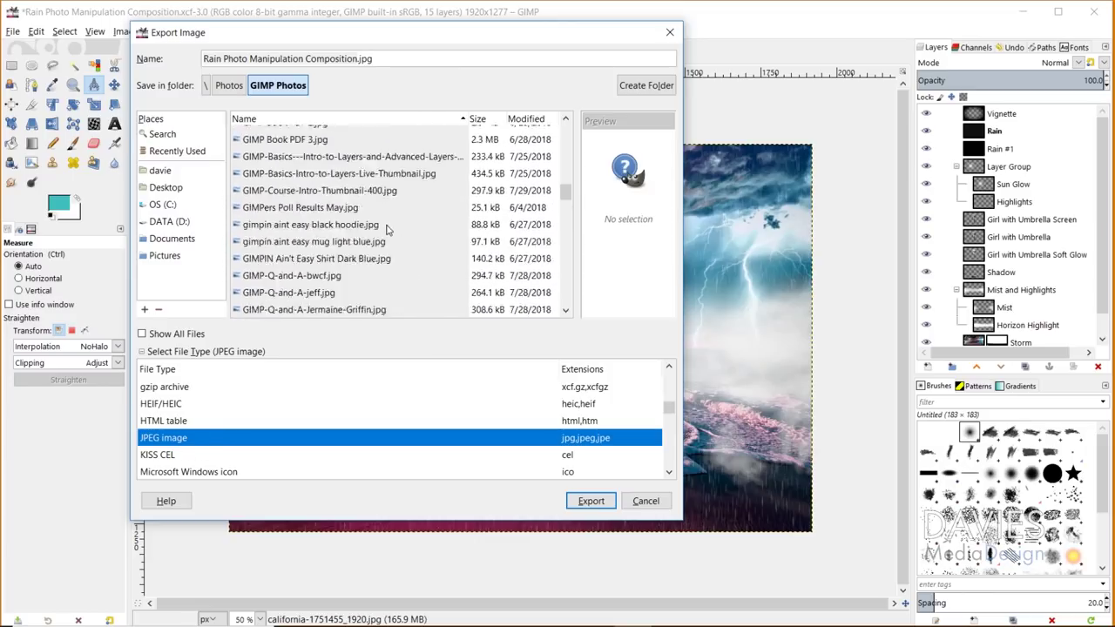
{"action": "scroll", "coordinate": [388, 229], "scroll_direction": "up", "scroll_amount": 5}
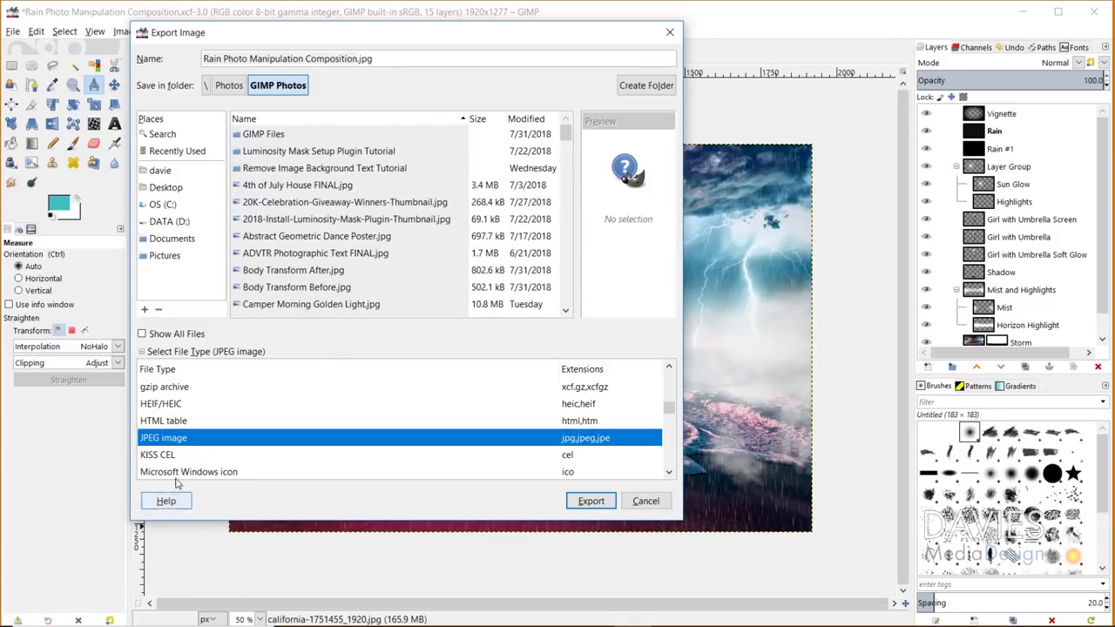
{"action": "scroll", "coordinate": [167, 432], "scroll_direction": "up", "scroll_amount": 4}
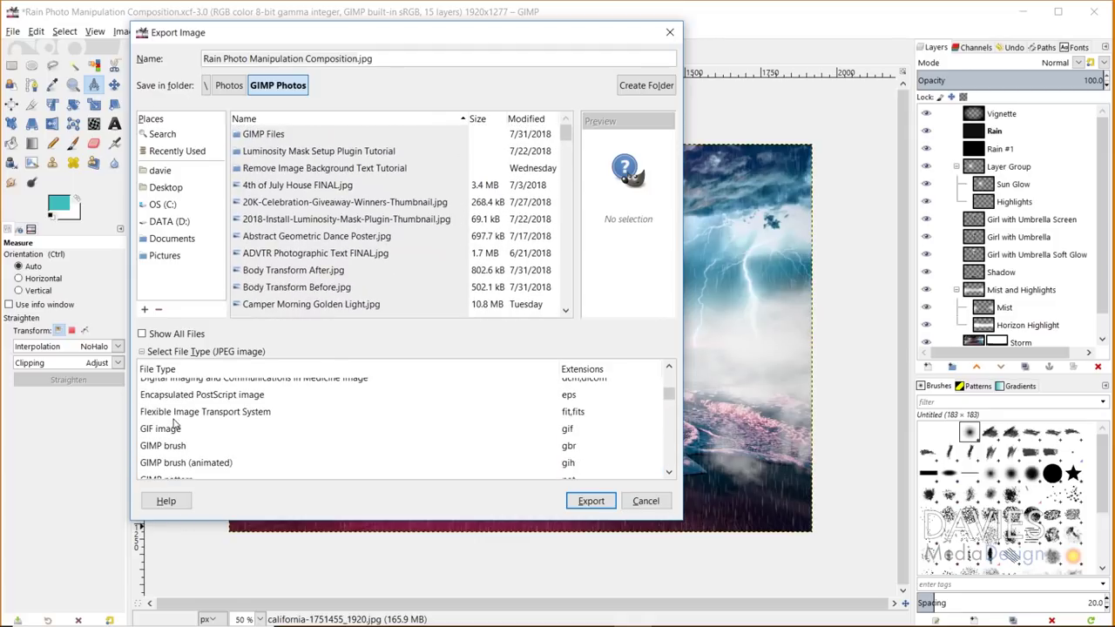
{"action": "left_click", "coordinate": [172, 429]}
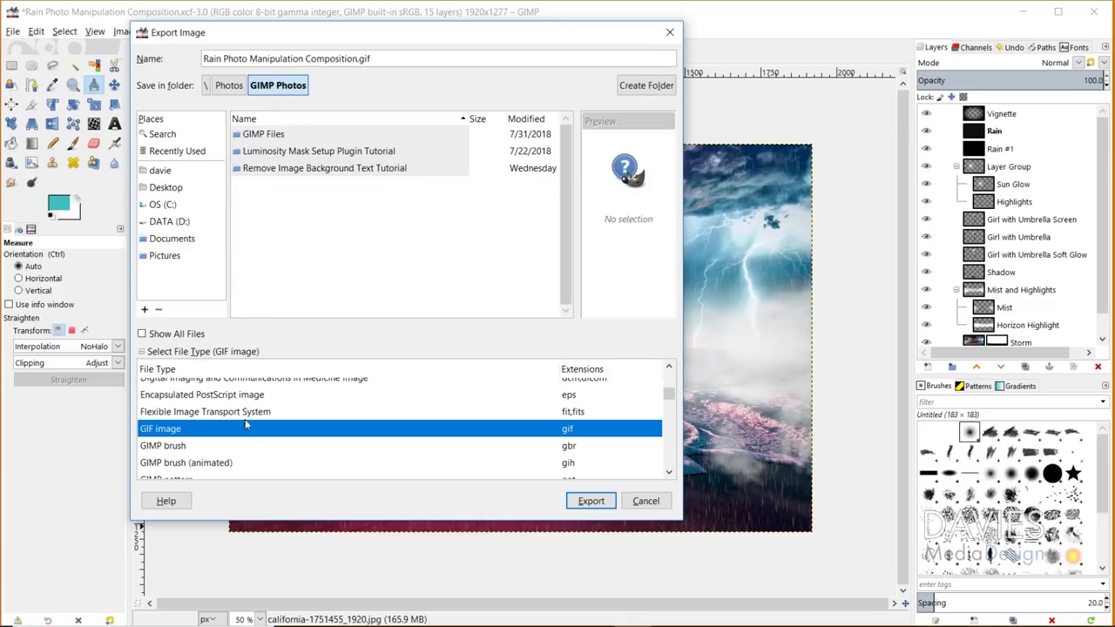
{"action": "scroll", "coordinate": [244, 431], "scroll_direction": "down", "scroll_amount": 5}
{"action": "scroll", "coordinate": [171, 462], "scroll_direction": "down", "scroll_amount": 2}
{"action": "left_click", "coordinate": [174, 462]}
{"action": "scroll", "coordinate": [380, 233], "scroll_direction": "down", "scroll_amount": 4}
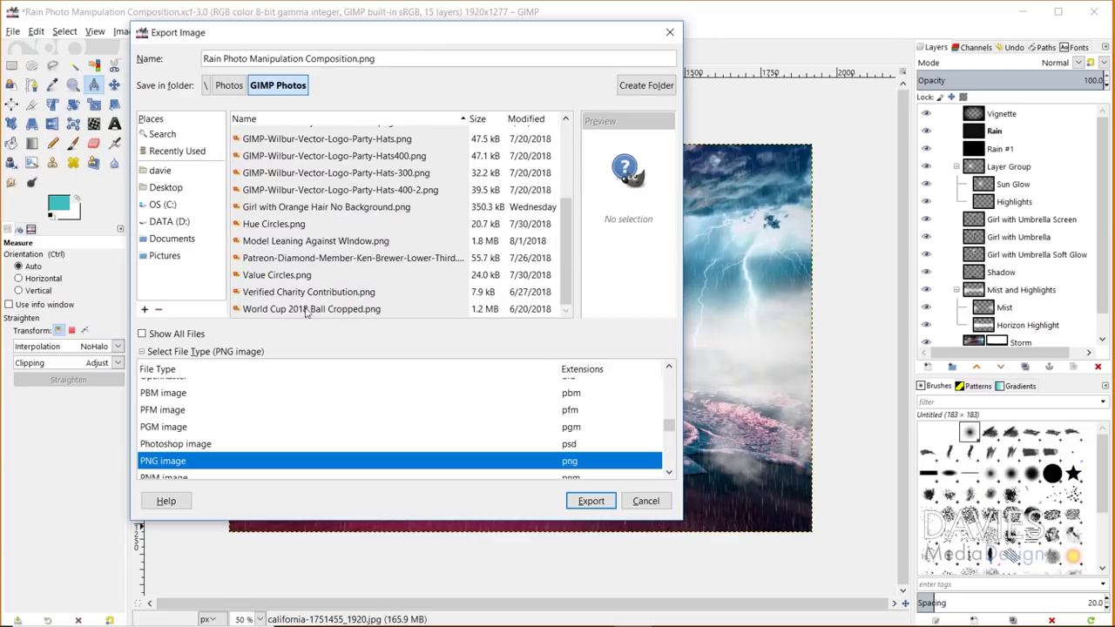
{"action": "scroll", "coordinate": [354, 302], "scroll_direction": "up", "scroll_amount": 3}
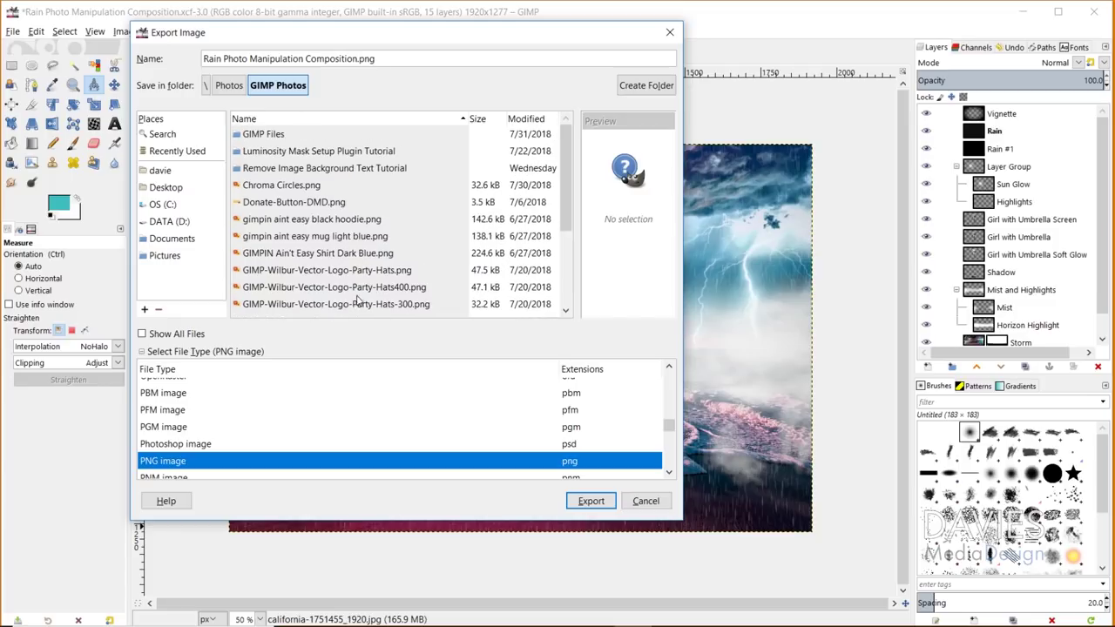
Show all files and take the export name from 4th of July House FINAL
{"action": "left_click", "coordinate": [142, 335]}
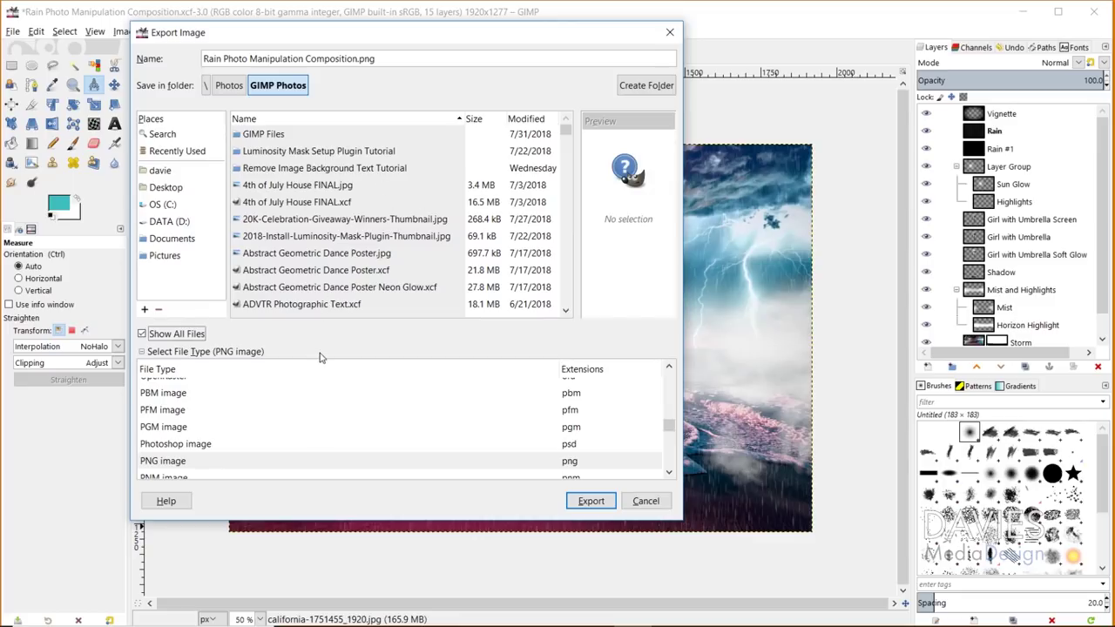
{"action": "left_click", "coordinate": [290, 188]}
{"action": "left_click", "coordinate": [307, 206]}
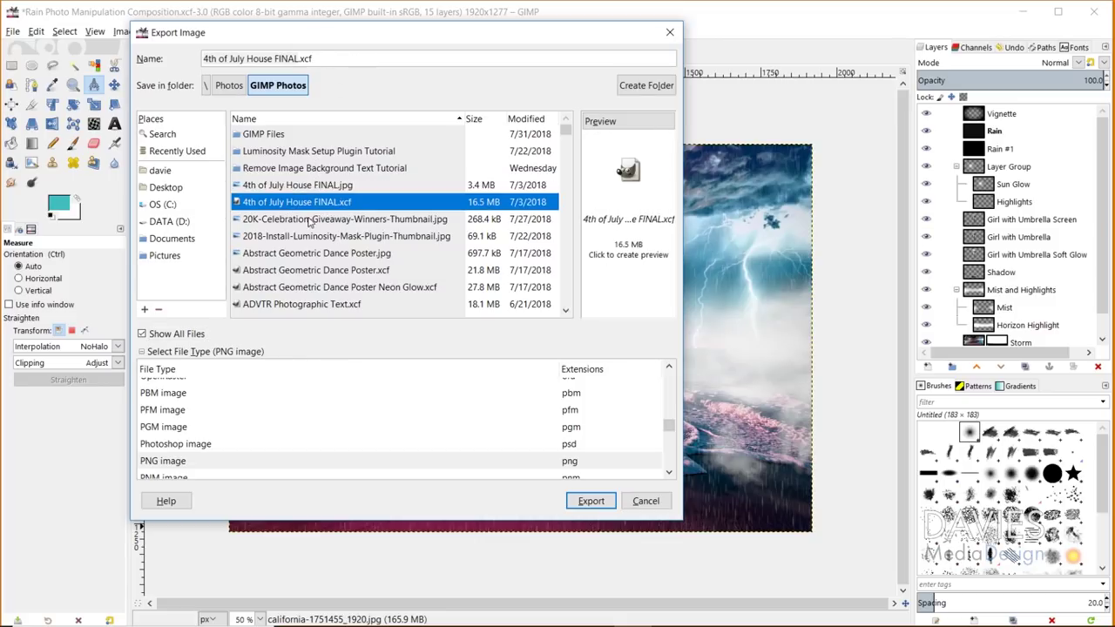
{"action": "scroll", "coordinate": [162, 466], "scroll_direction": "down", "scroll_amount": 2}
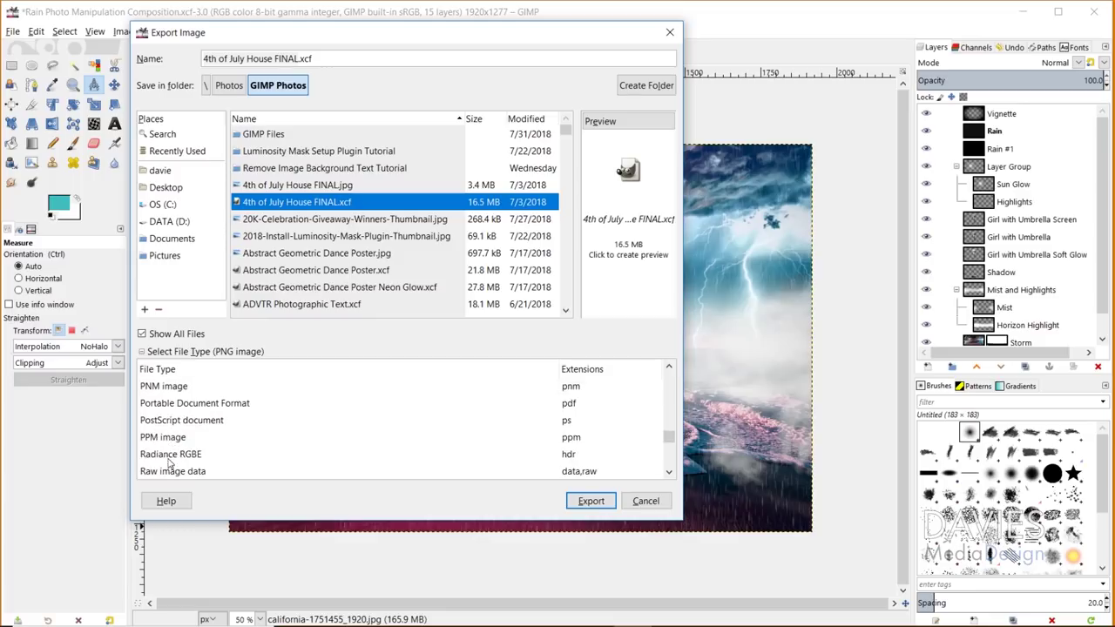
{"action": "scroll", "coordinate": [161, 467], "scroll_direction": "up", "scroll_amount": 5}
{"action": "scroll", "coordinate": [240, 474], "scroll_direction": "up", "scroll_amount": 4}
{"action": "scroll", "coordinate": [218, 449], "scroll_direction": "down", "scroll_amount": 5}
Set the export type to JPEG image and list only JPEG files
{"action": "left_click", "coordinate": [217, 441]}
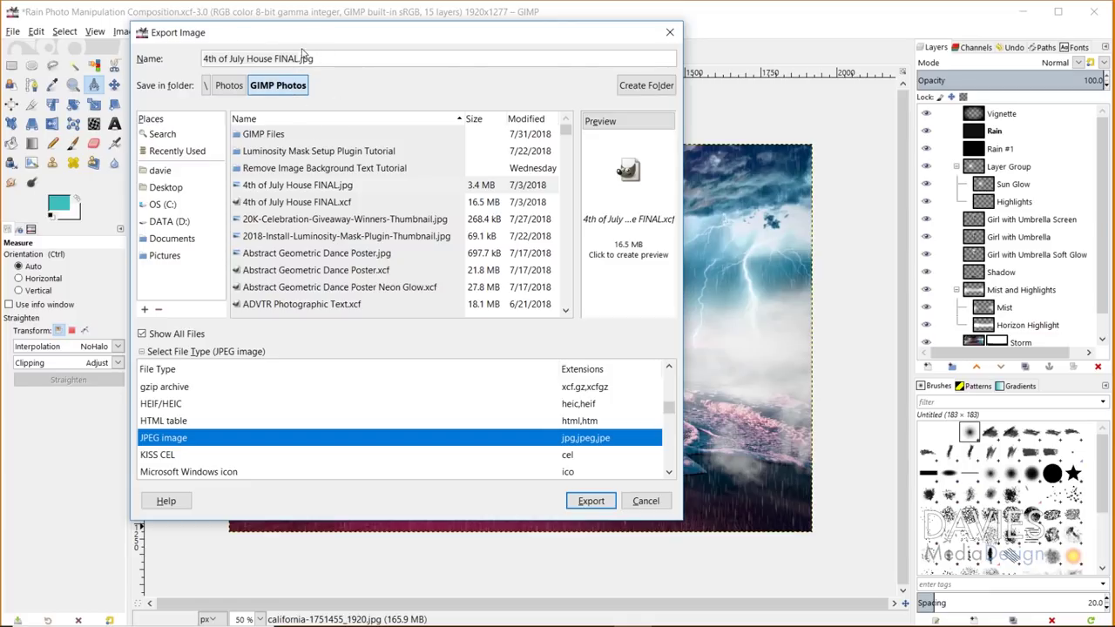
{"action": "left_click", "coordinate": [142, 334]}
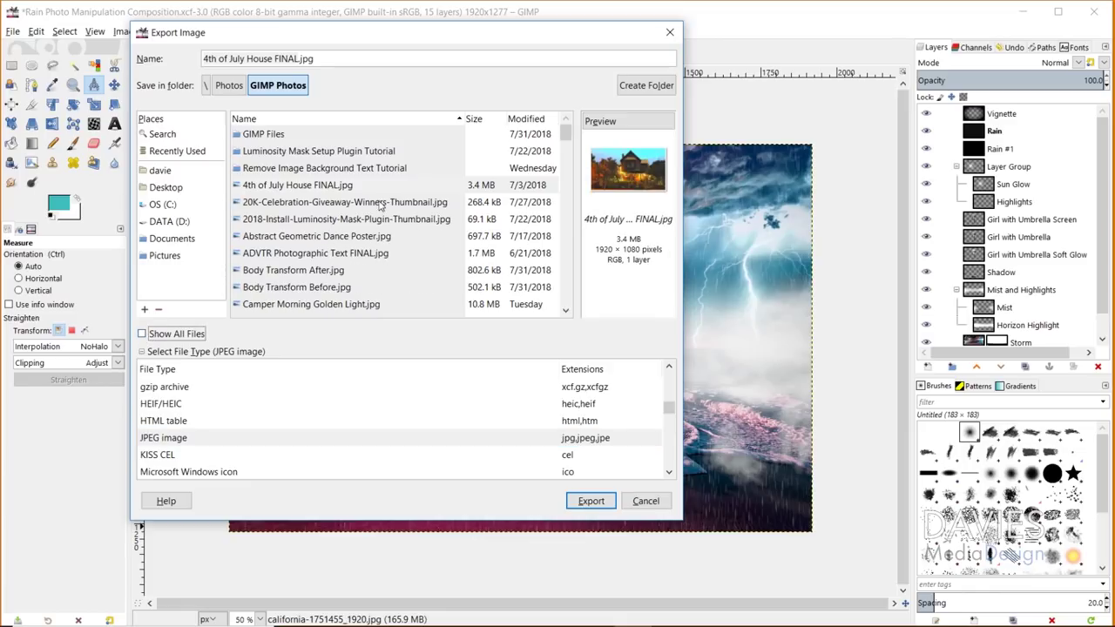
{"action": "scroll", "coordinate": [331, 209], "scroll_direction": "down", "scroll_amount": 1}
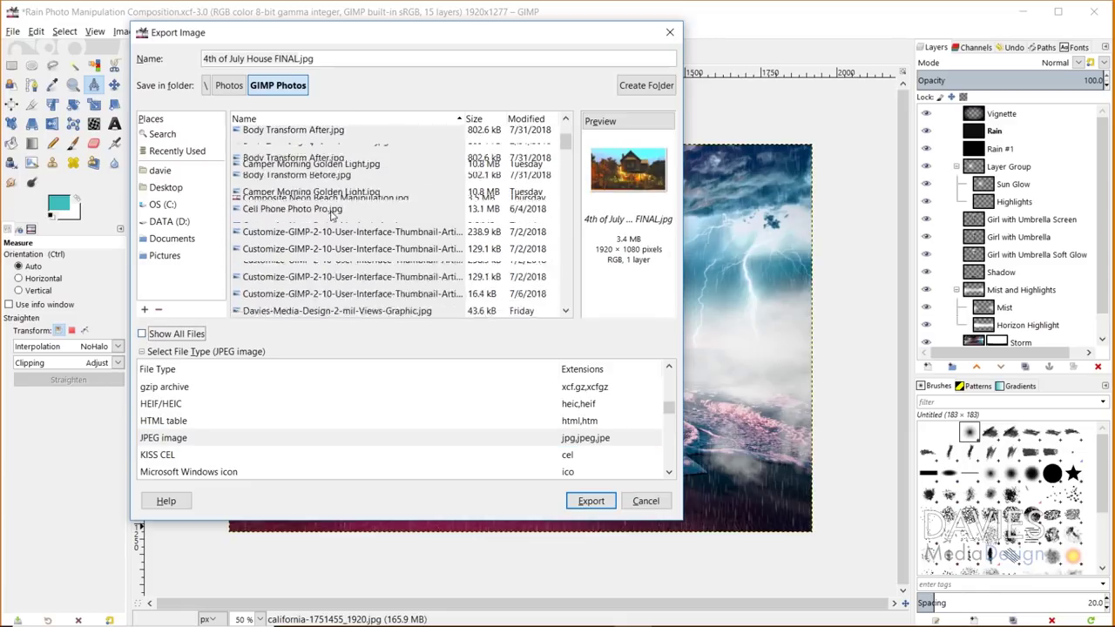
{"action": "scroll", "coordinate": [332, 215], "scroll_direction": "down", "scroll_amount": 12}
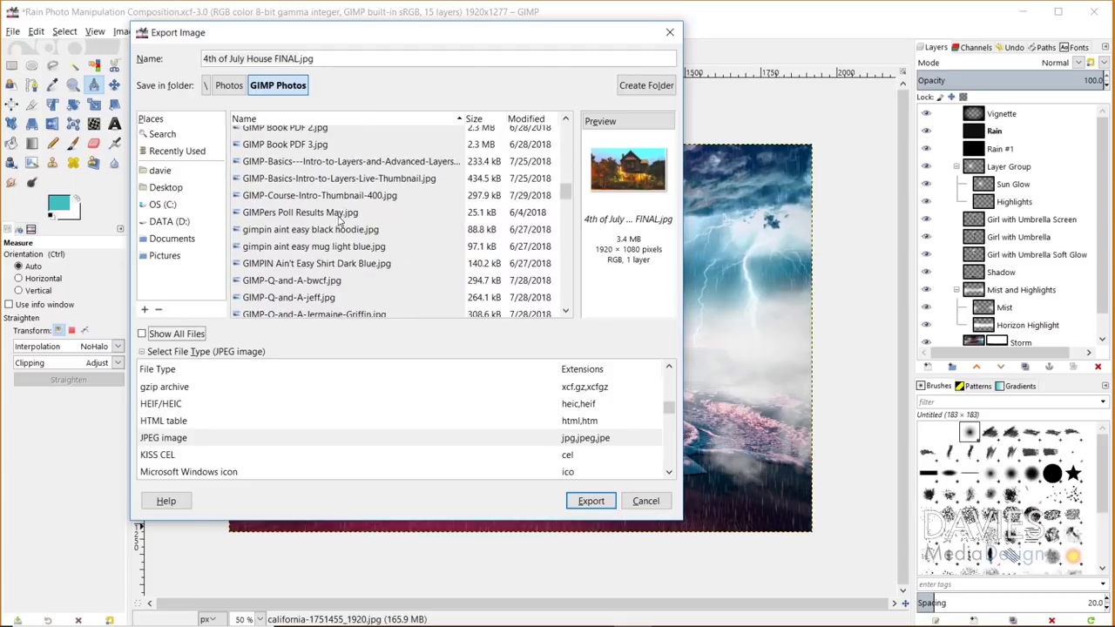
{"action": "scroll", "coordinate": [339, 223], "scroll_direction": "down", "scroll_amount": 15}
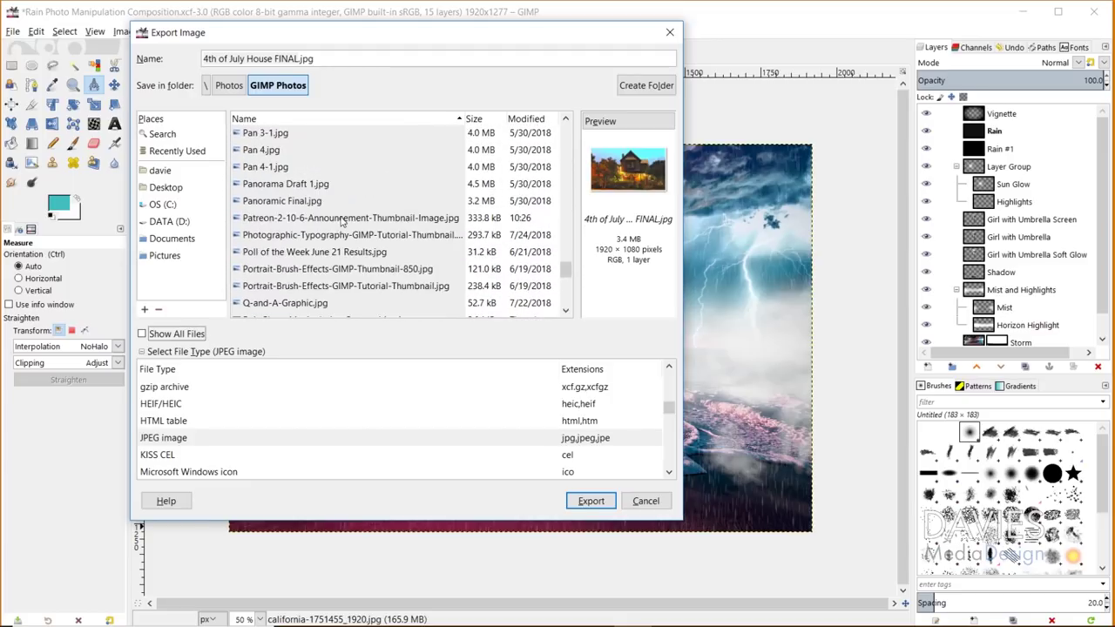
{"action": "scroll", "coordinate": [344, 222], "scroll_direction": "down", "scroll_amount": 3}
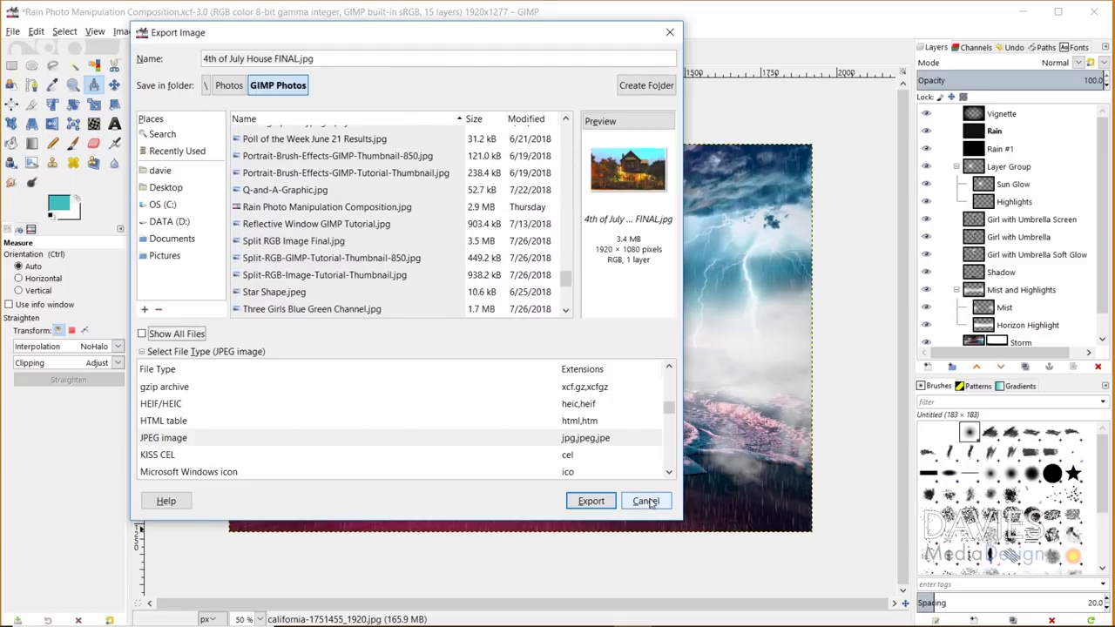